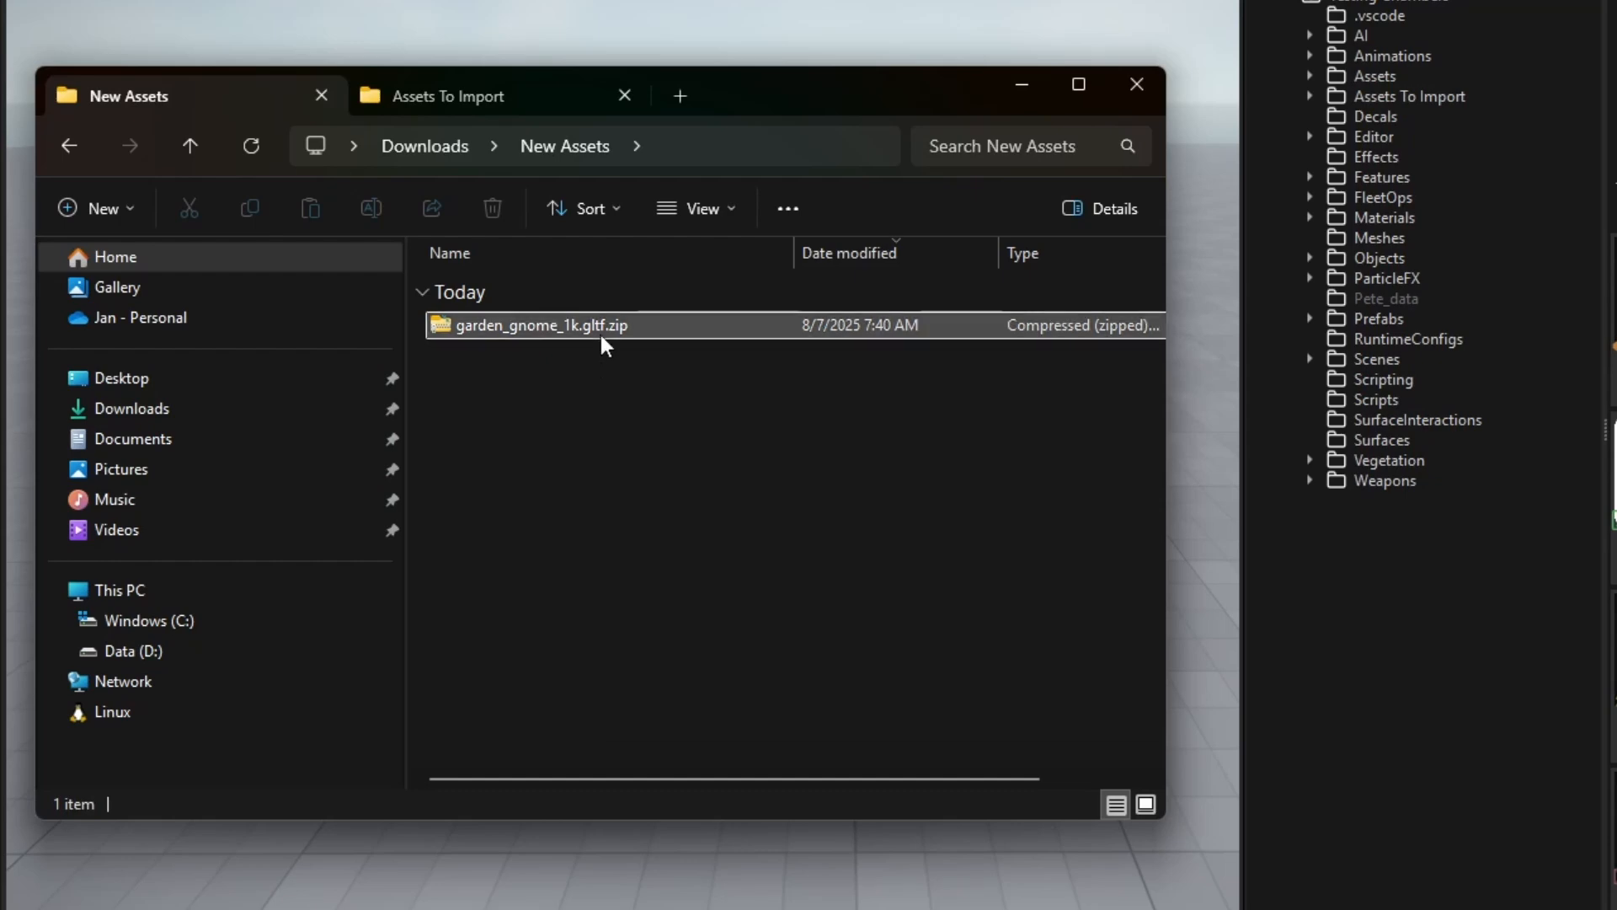
Extract garden_gnome_1k.gltf.zip with 7-Zip into its own garden_gnome_1k.gltf folder
right_click(601, 336)
mouse_move(698, 587)
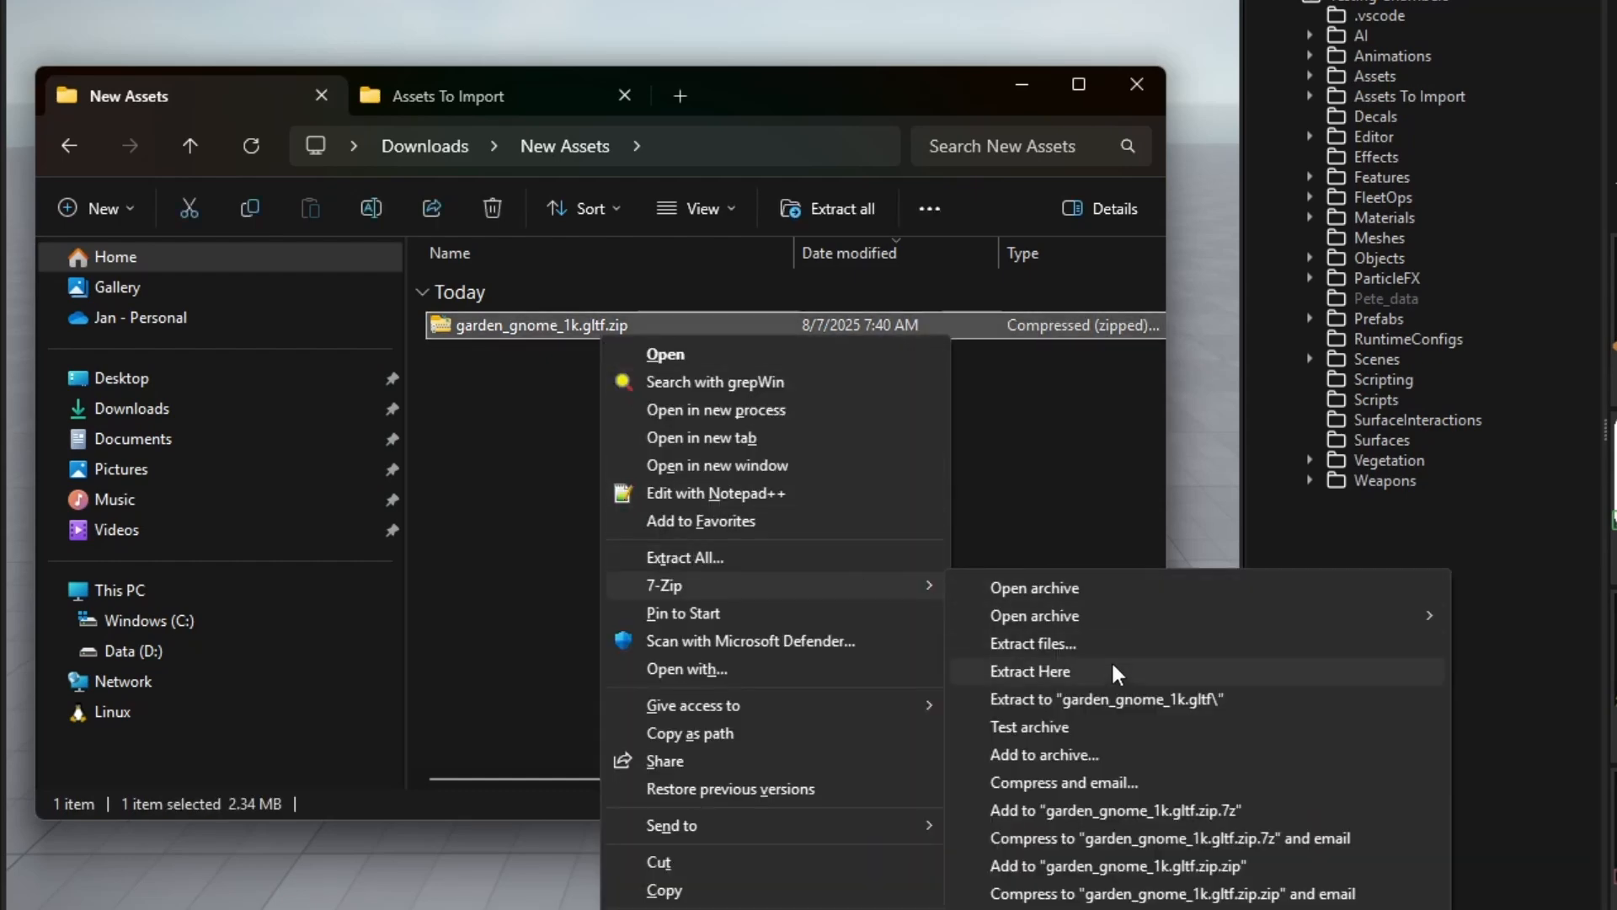
left_click(1095, 699)
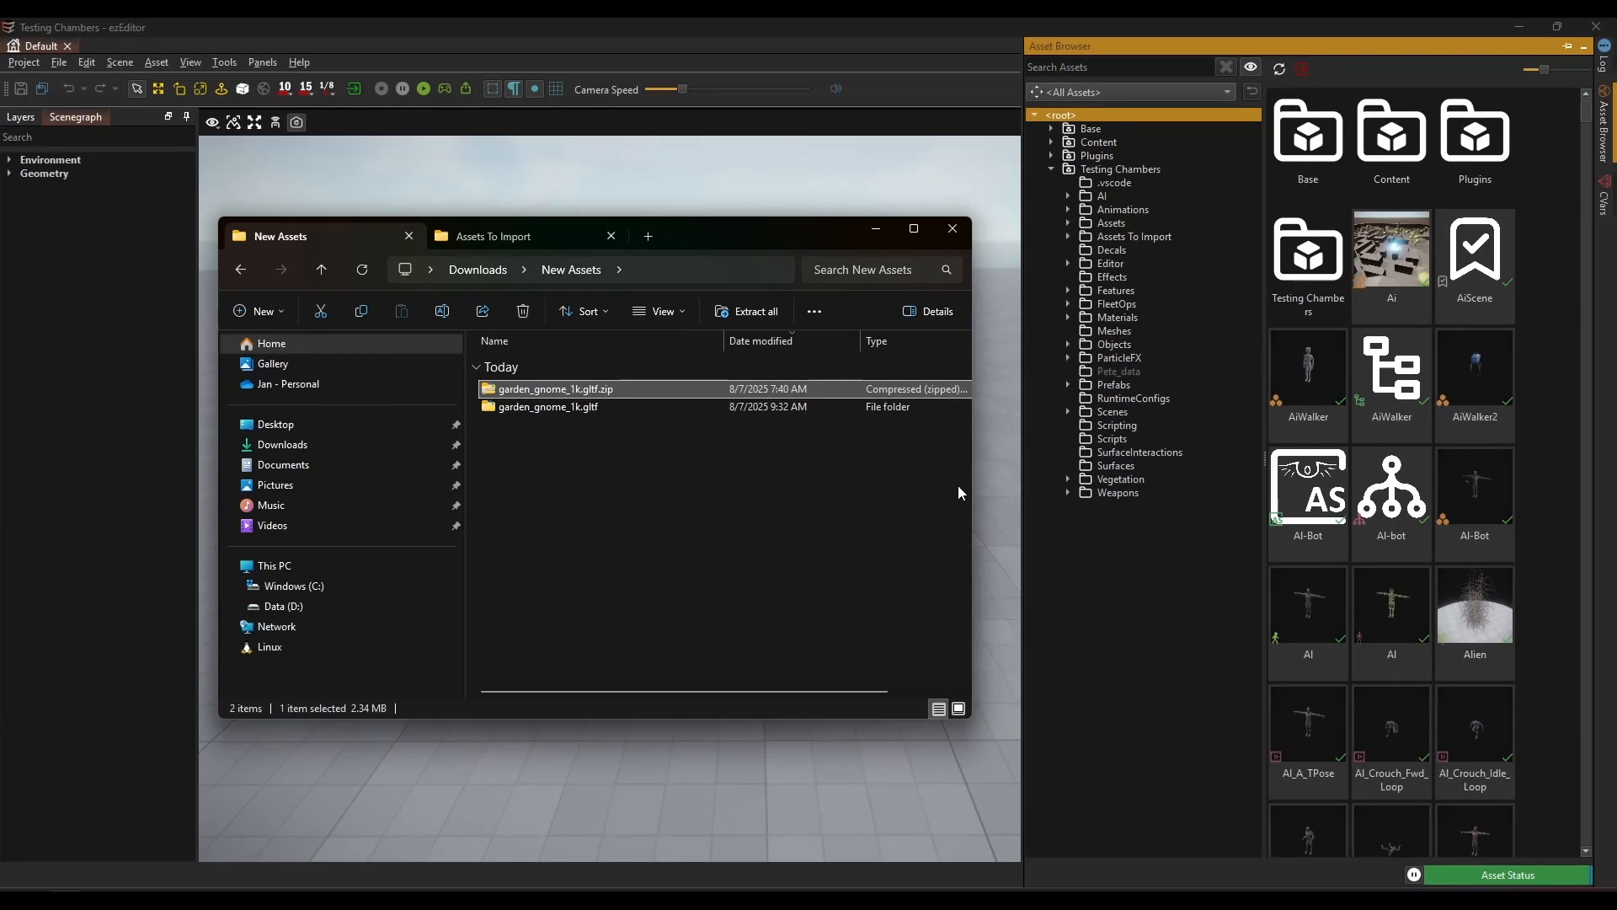
Copy the extracted garden_gnome_1k.gltf folder into the Assets To Import folder of the Testing Chambers project in ezEditor
left_click(1232, 18)
left_click(1129, 169)
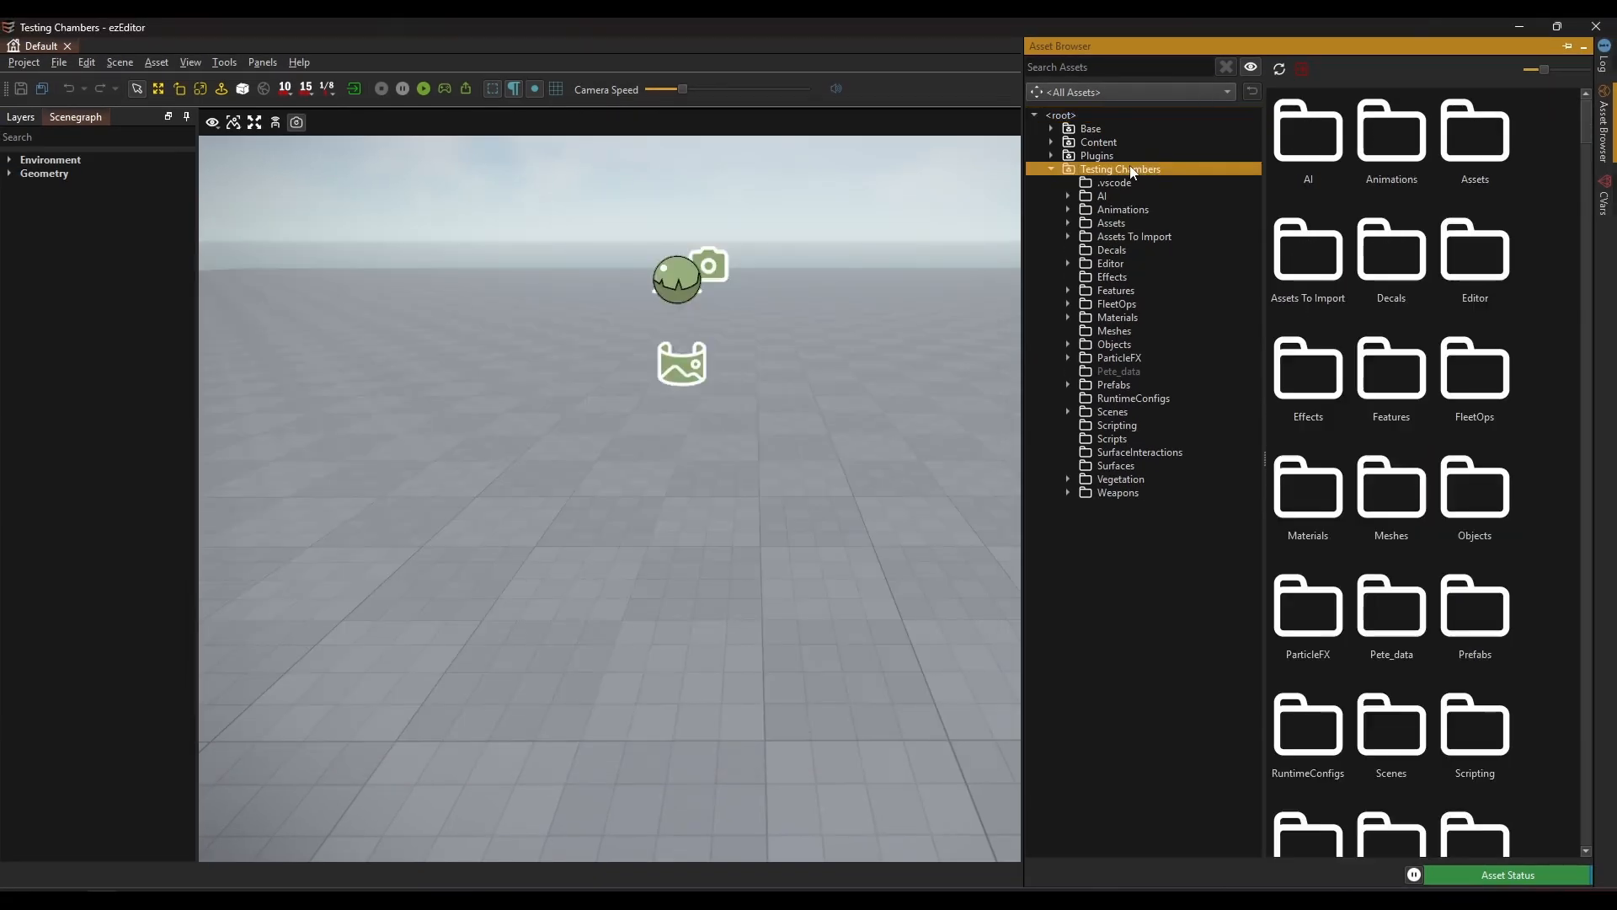
double_click(1120, 235)
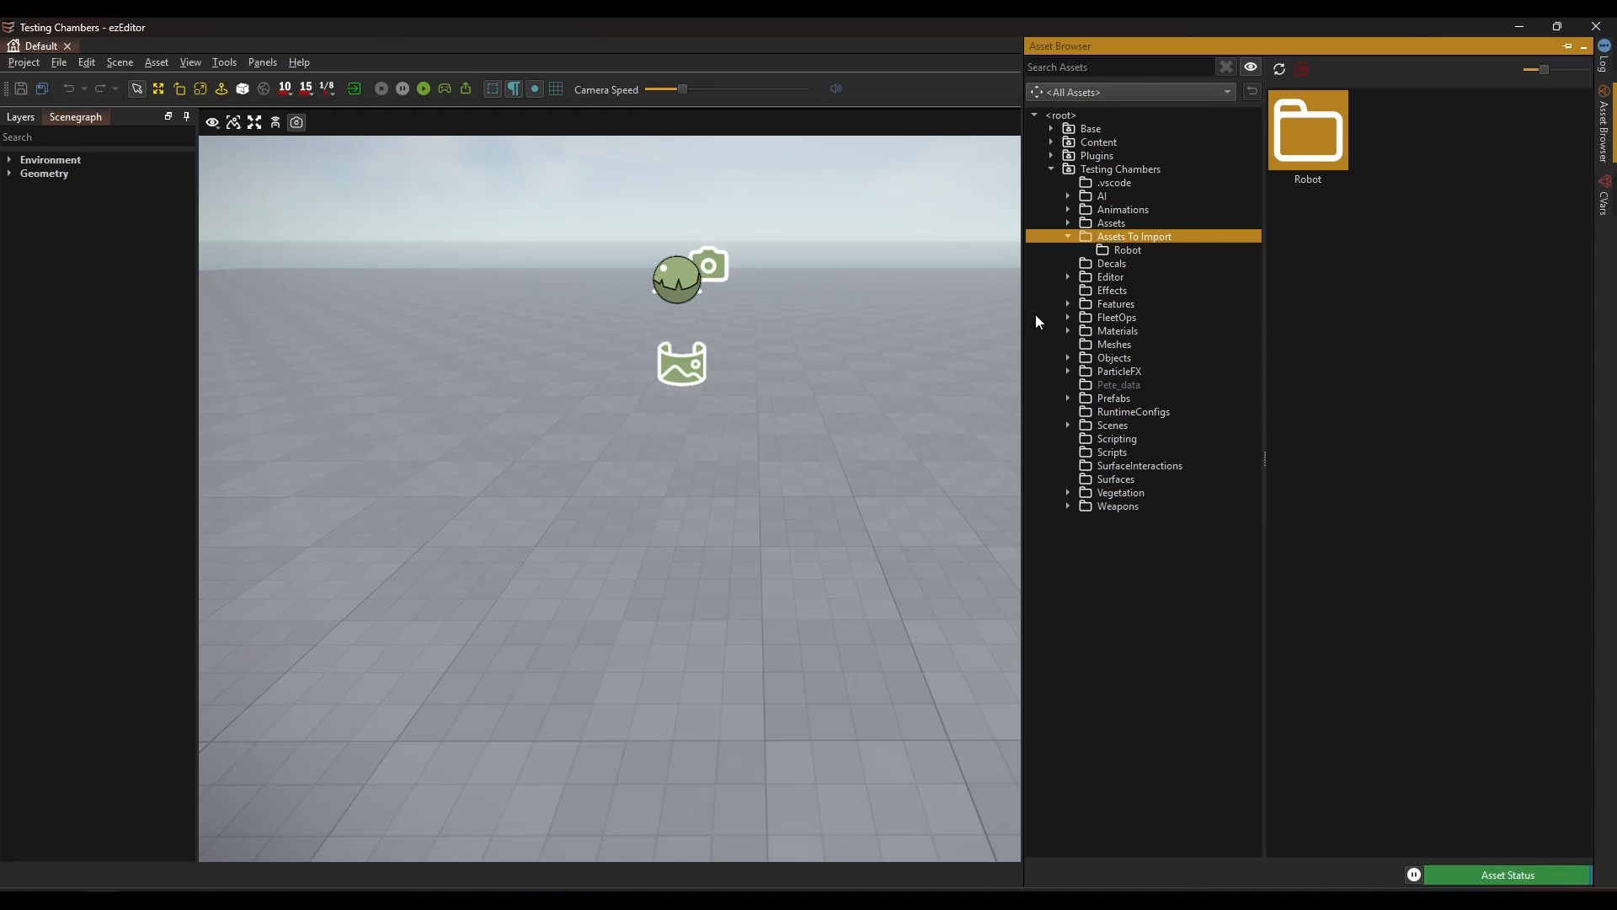
left_click(67, 901)
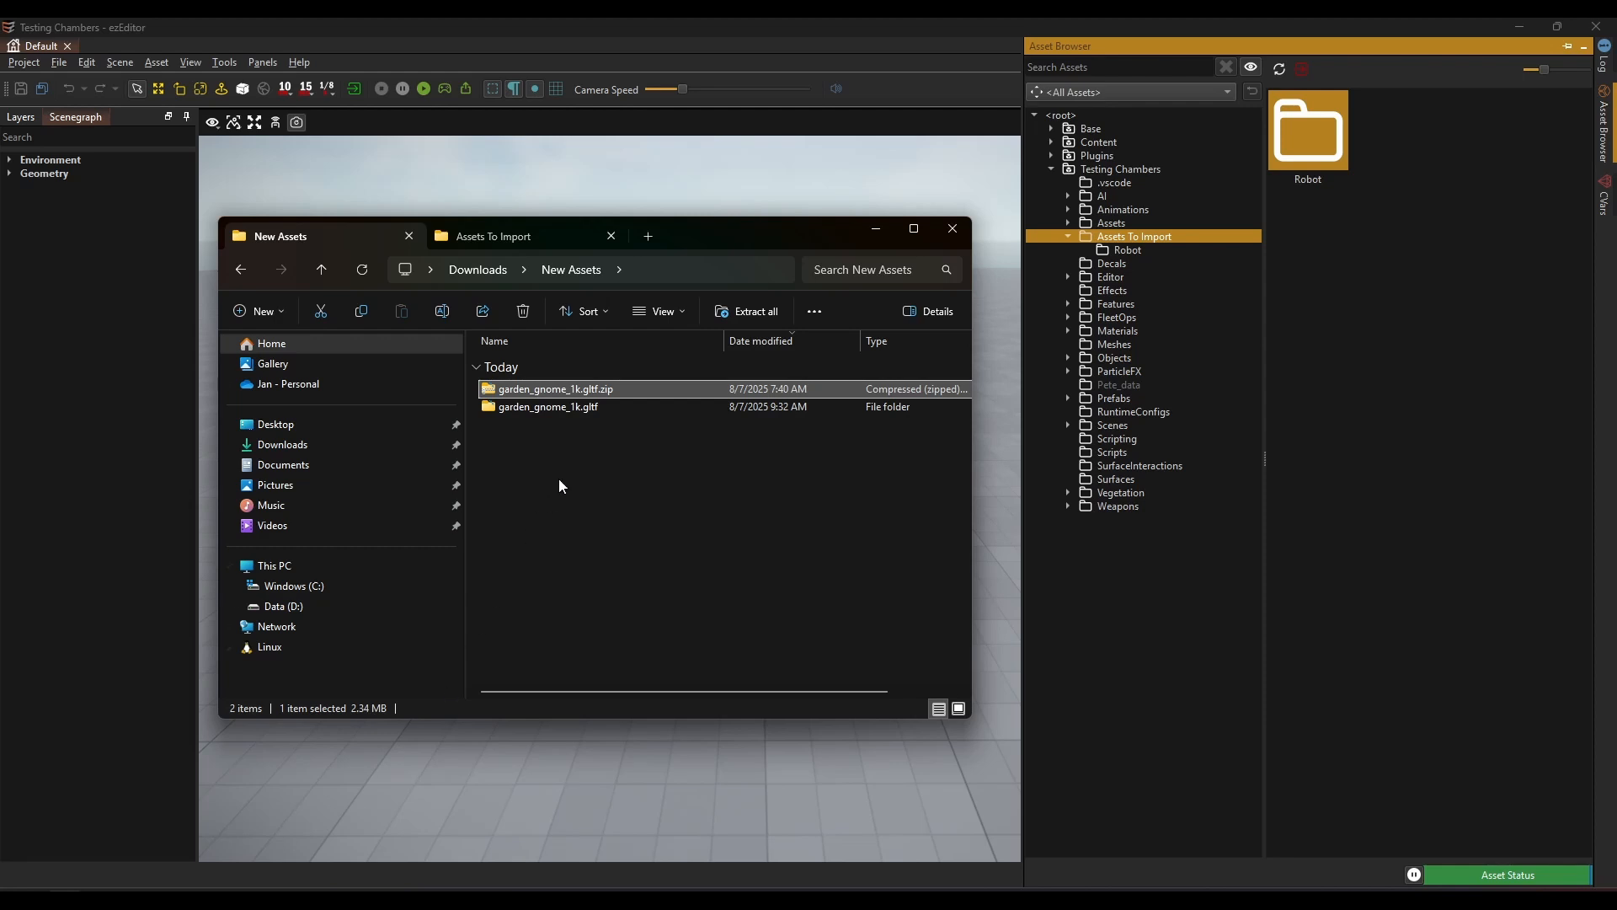
left_click(583, 408)
left_click_drag(583, 407, 1356, 396)
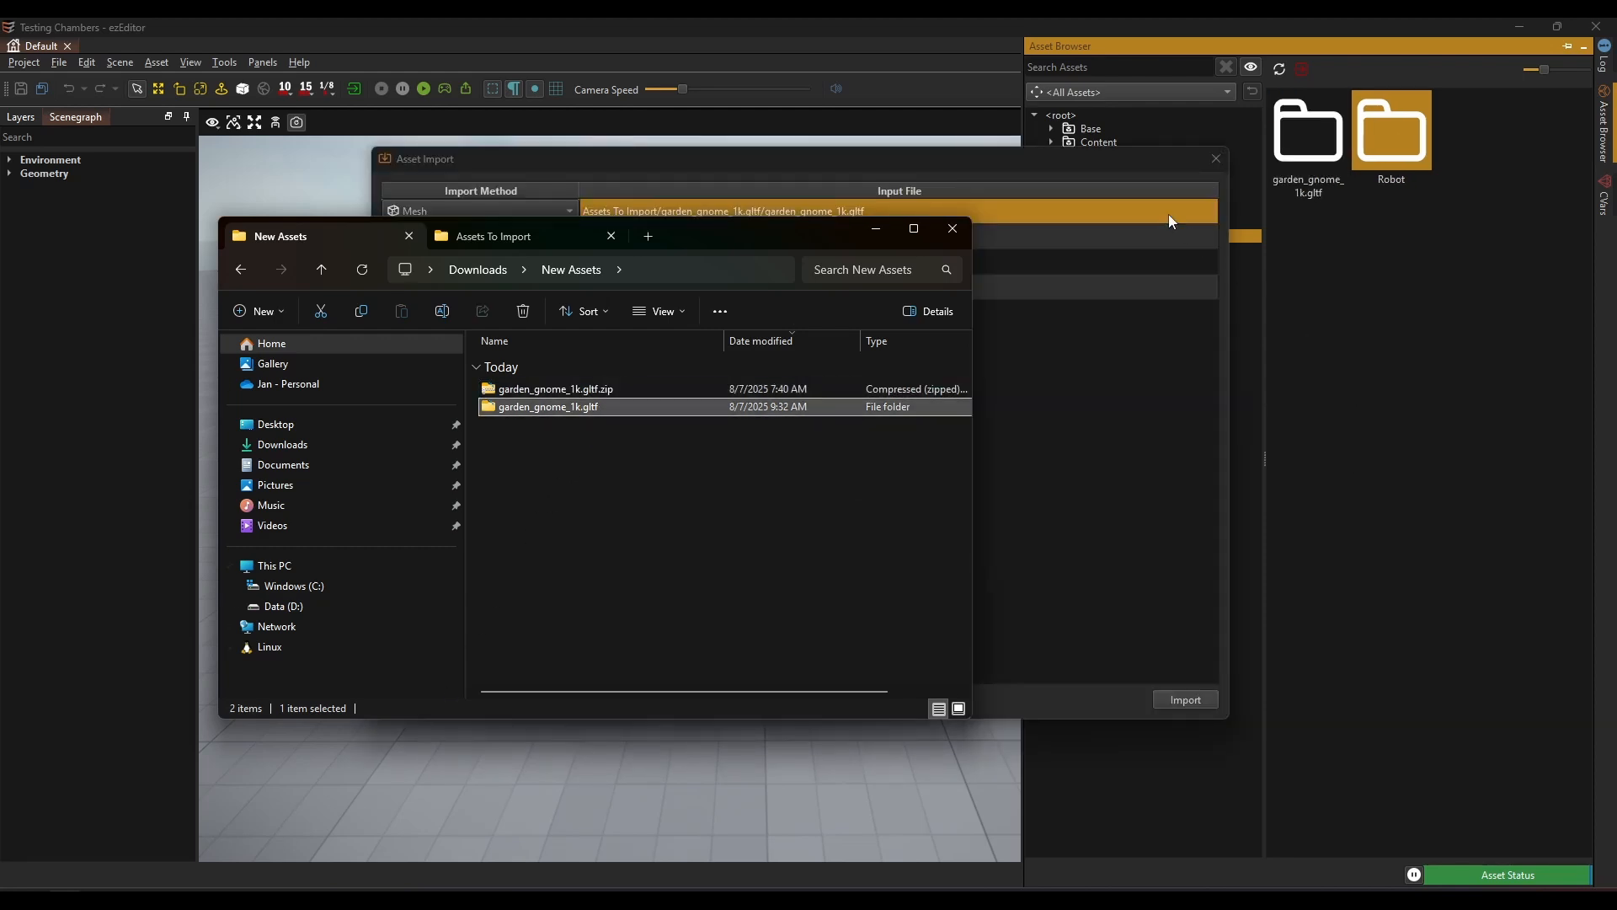
Choose Mesh as the import method for garden_gnome_1k.gltf and No Import for its arm, diff and nor_gl texture files
left_click(1093, 158)
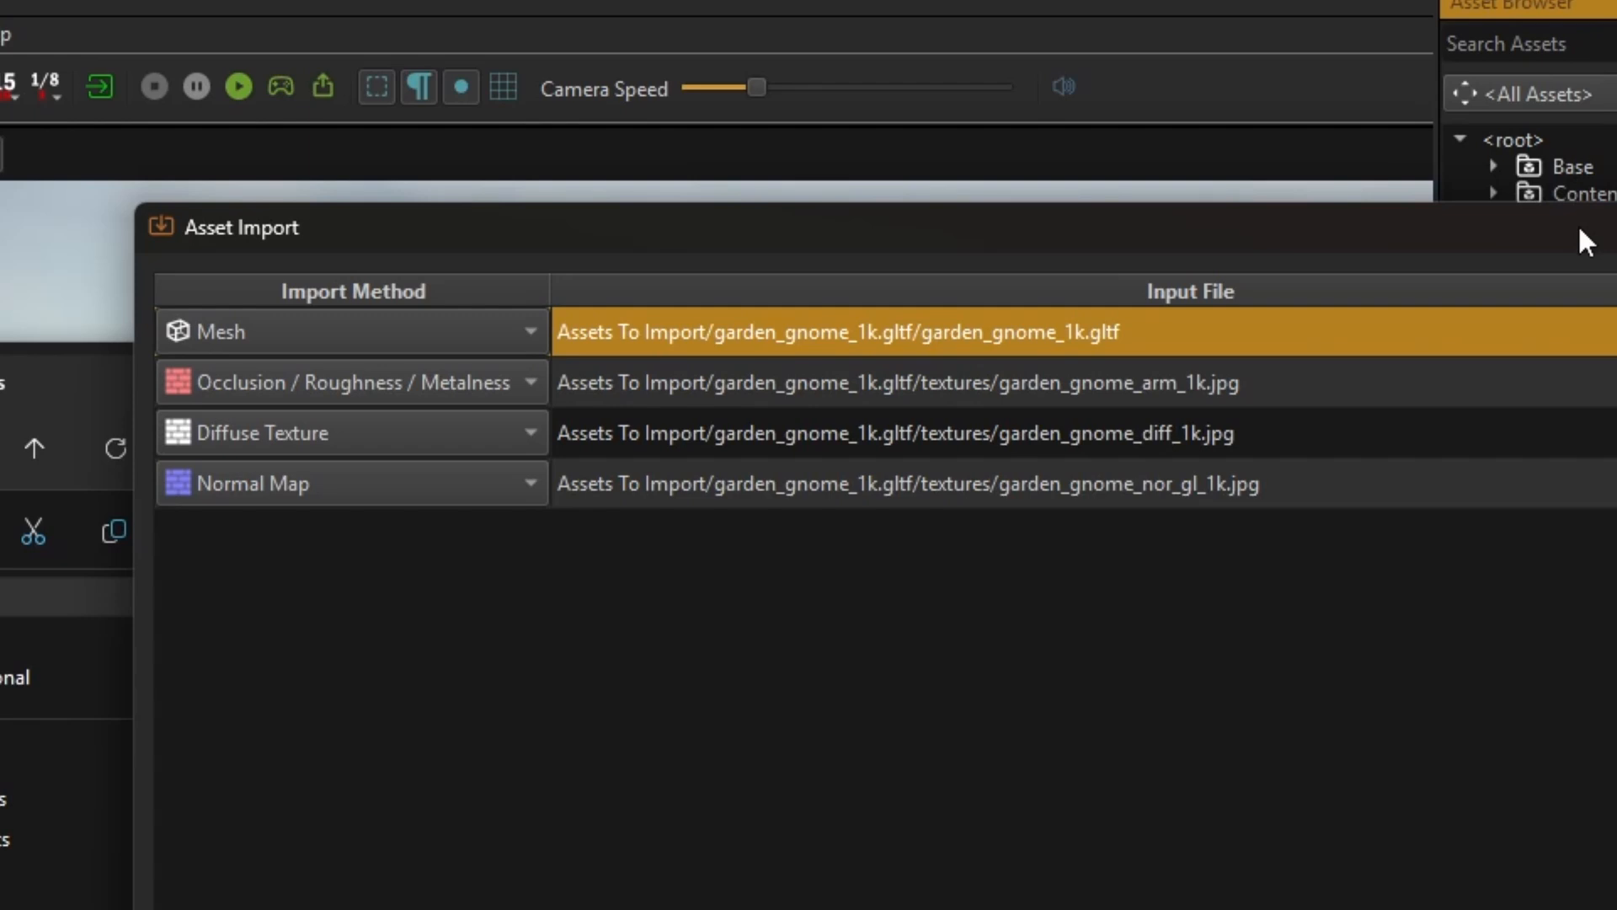
left_click(477, 332)
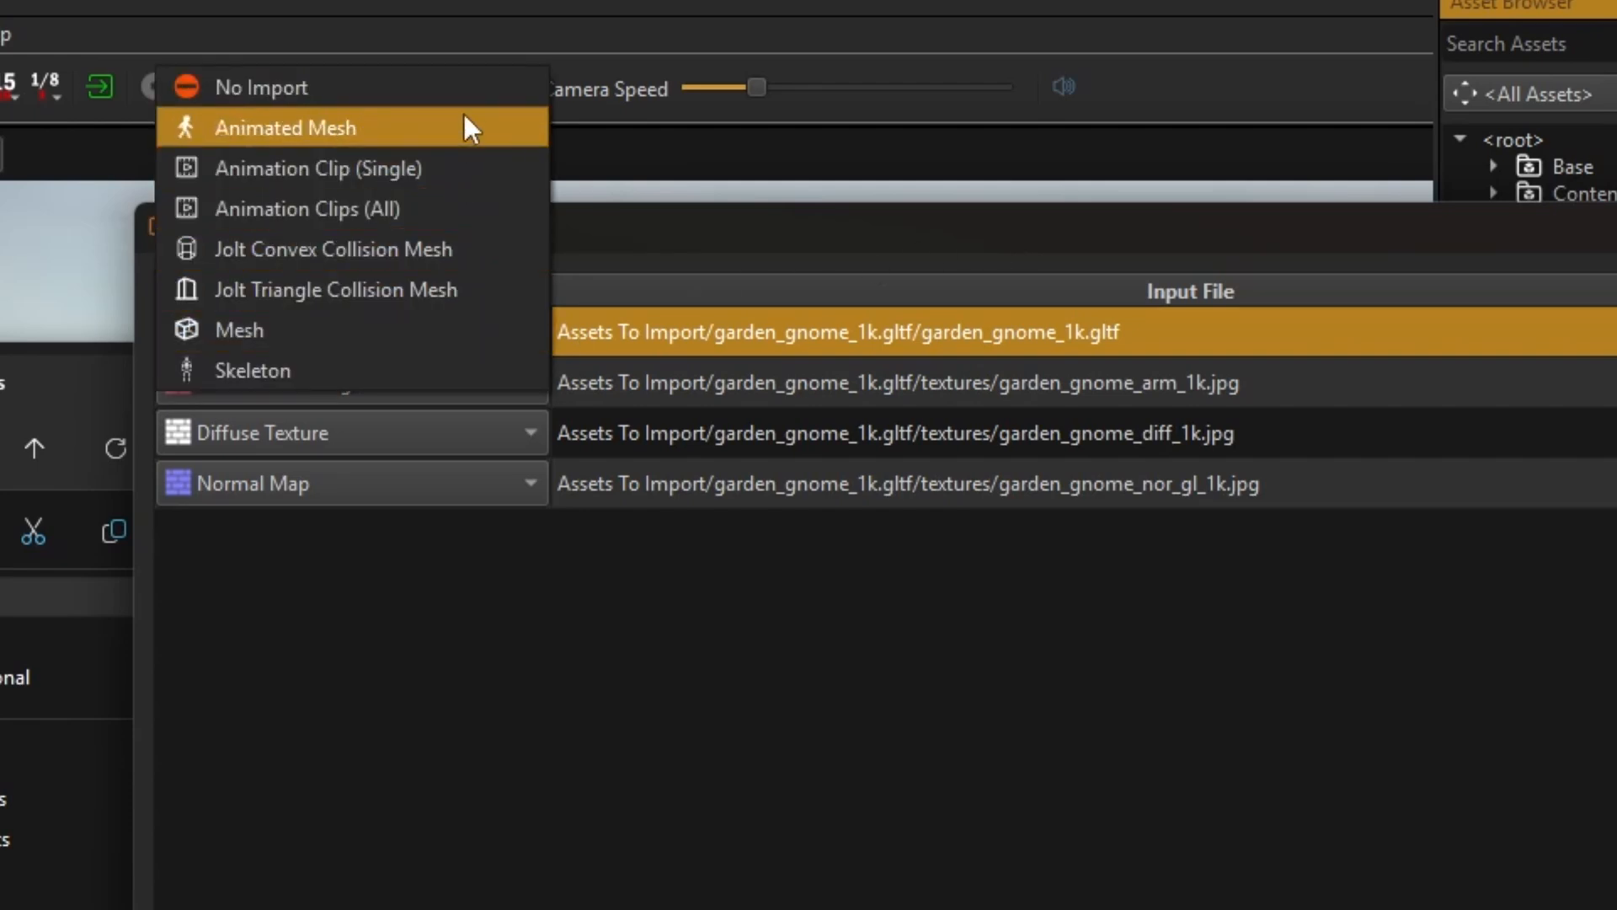
left_click(436, 334)
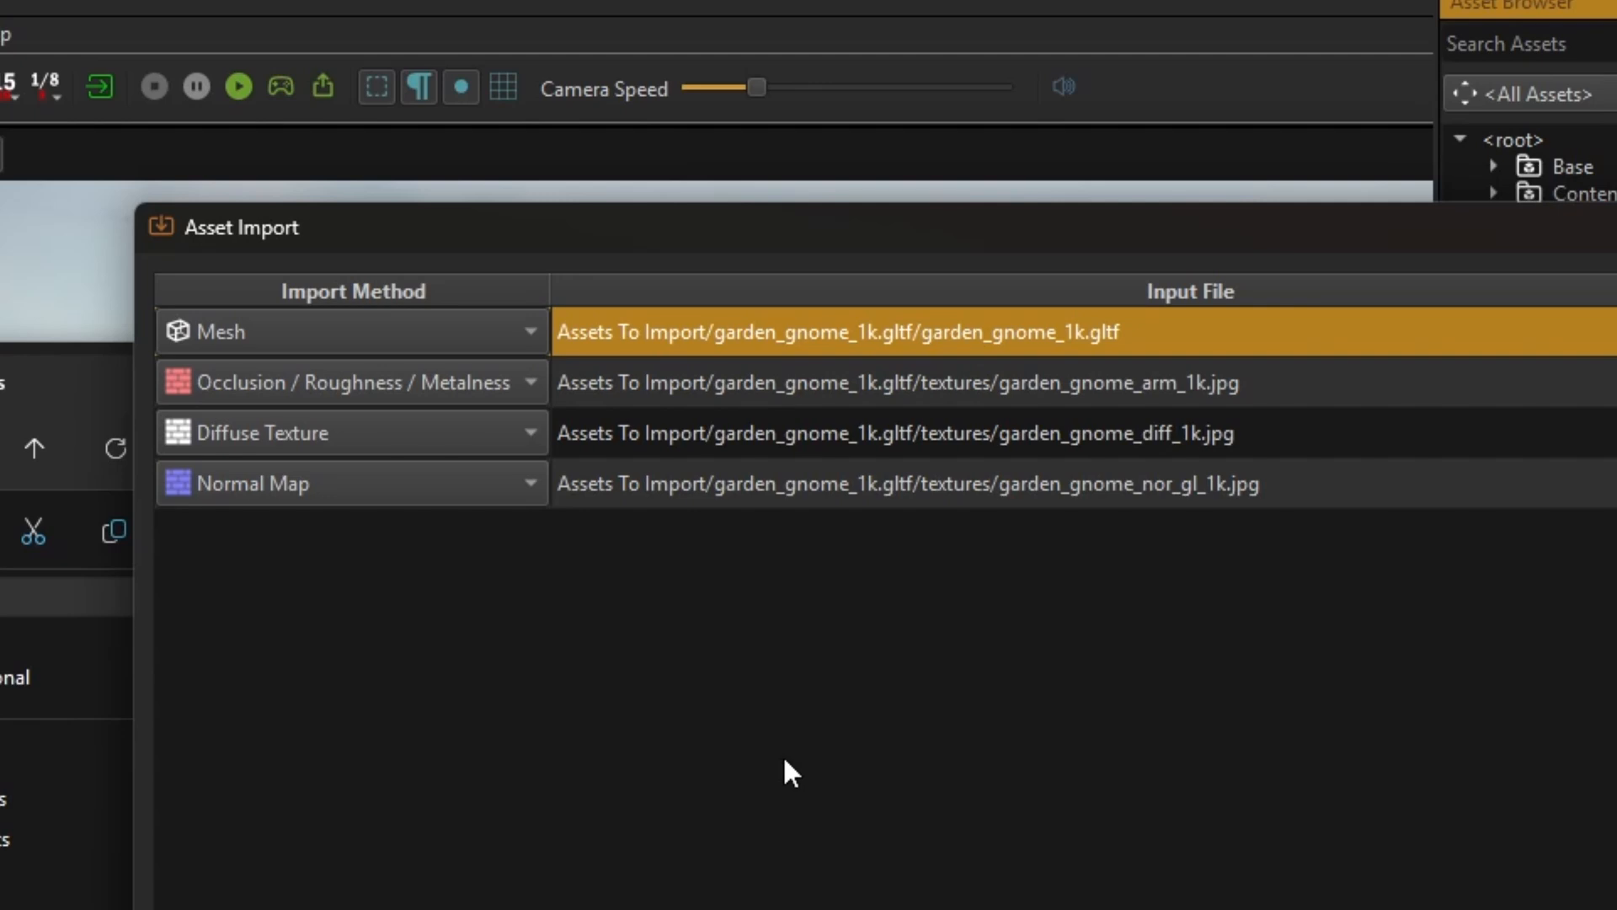
left_click(524, 379)
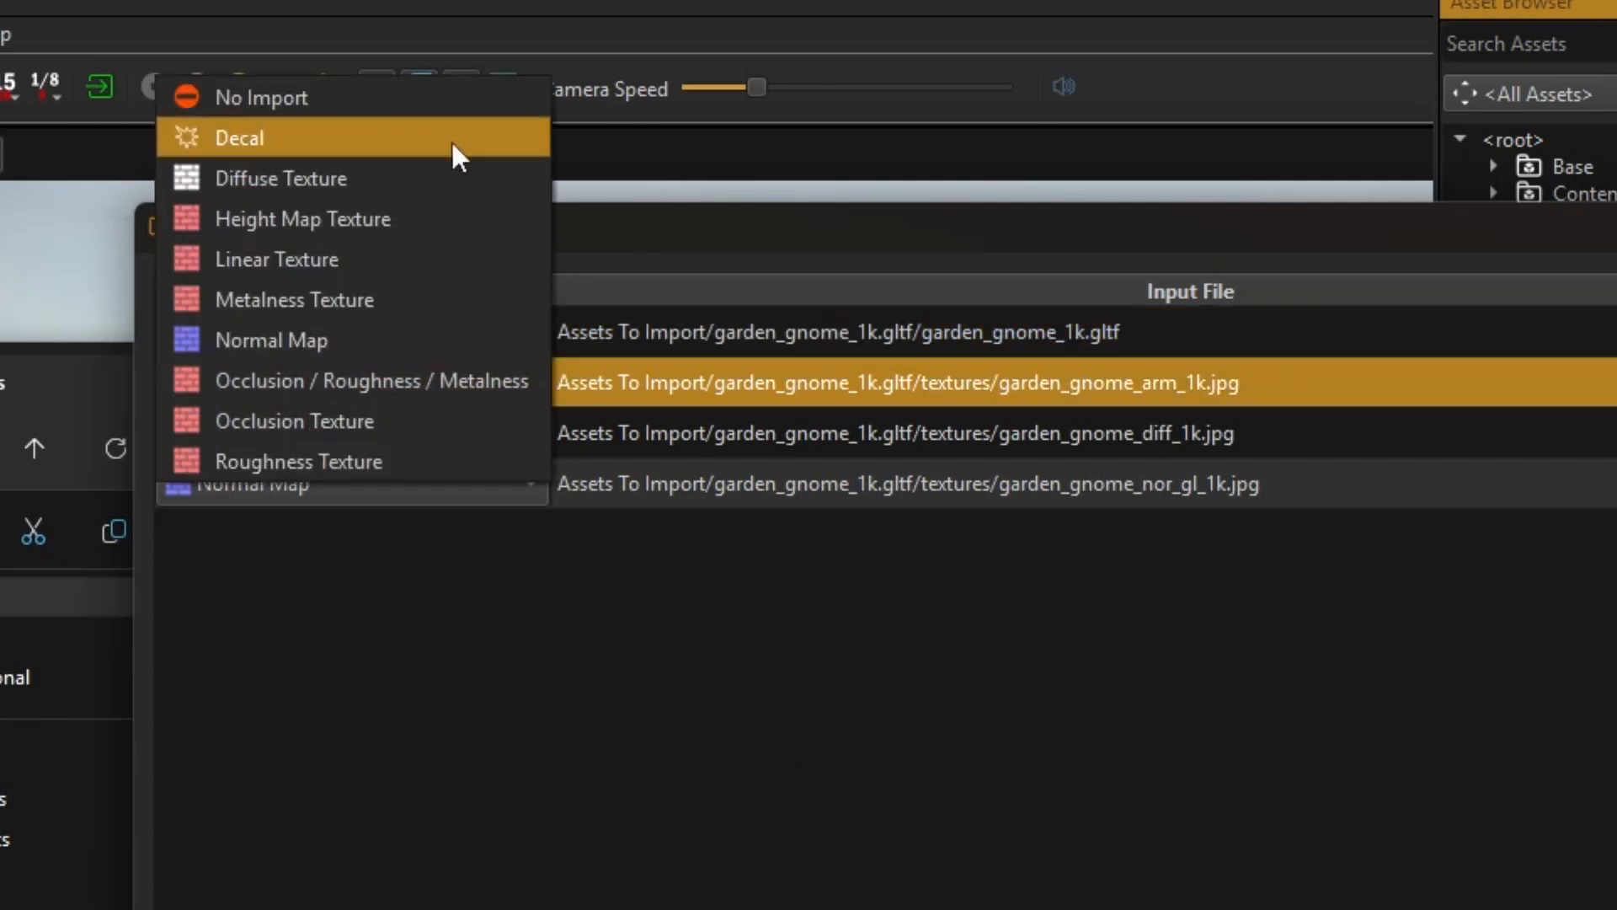
left_click(443, 108)
left_click(401, 431)
left_click(401, 350)
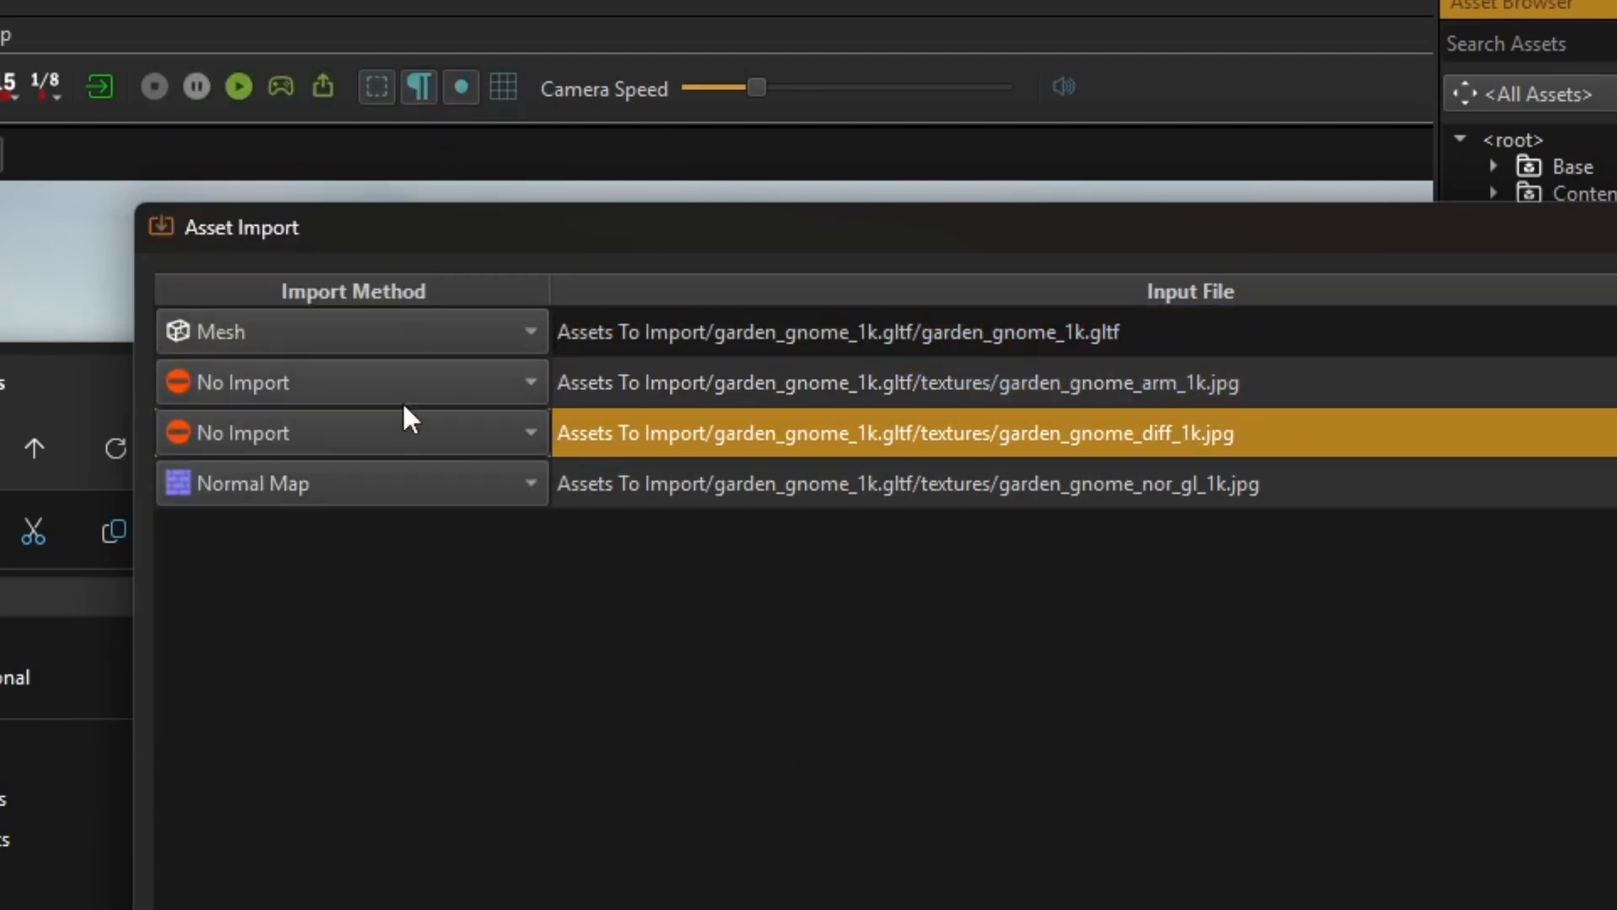
left_click(403, 480)
left_click(401, 235)
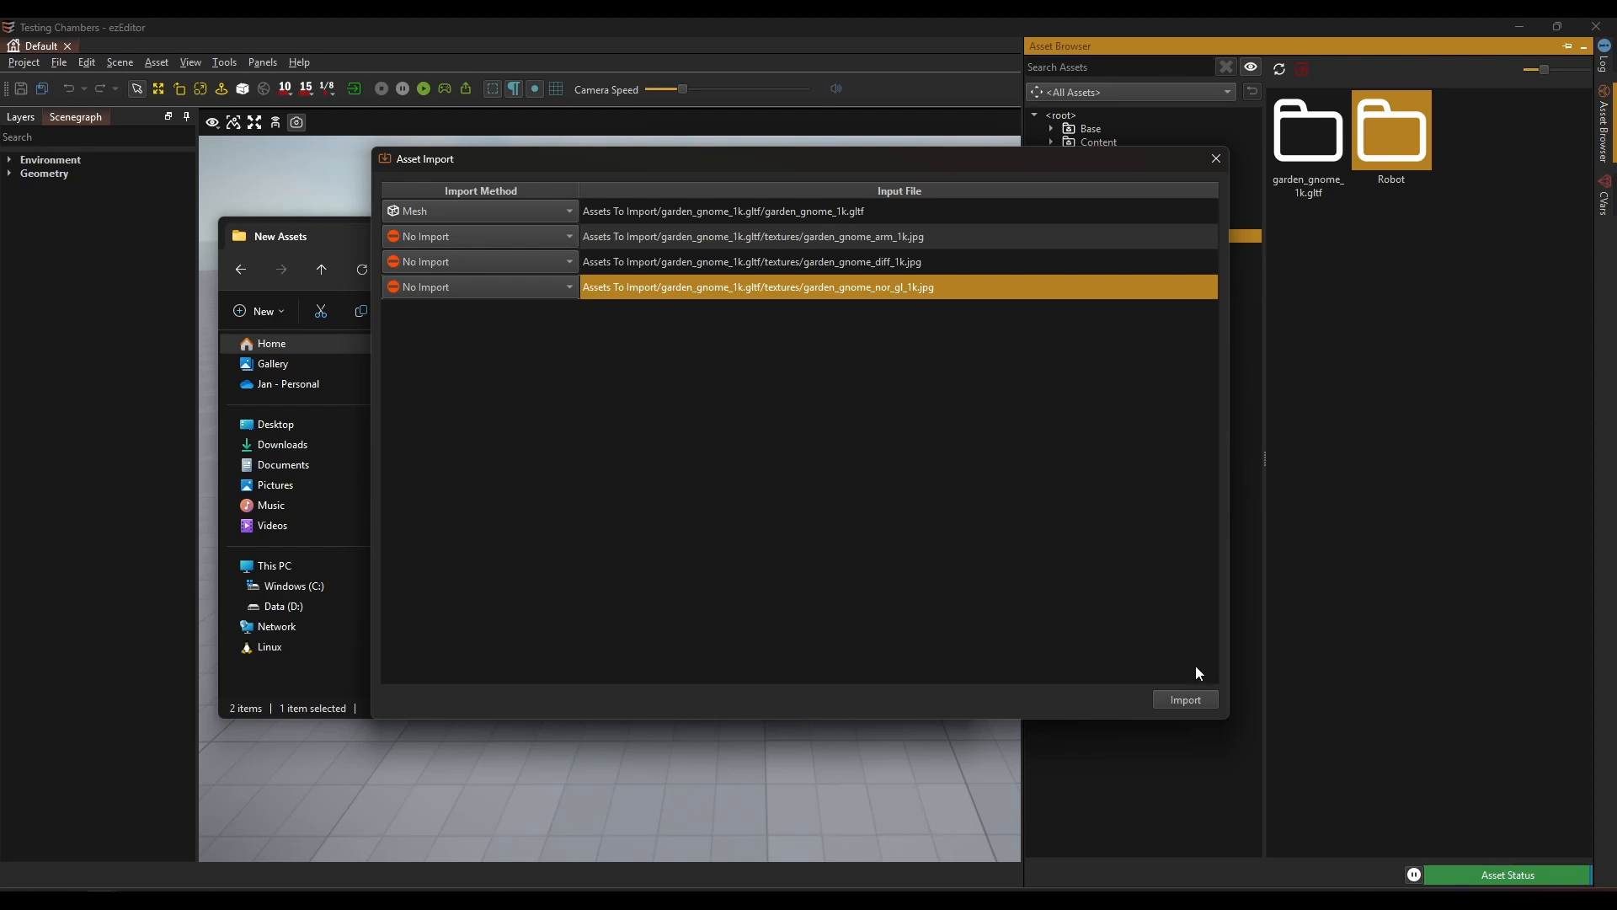
Import the gnome mesh with Create Materials enabled and without a shared materials folder or levels of detail
left_click(1210, 698)
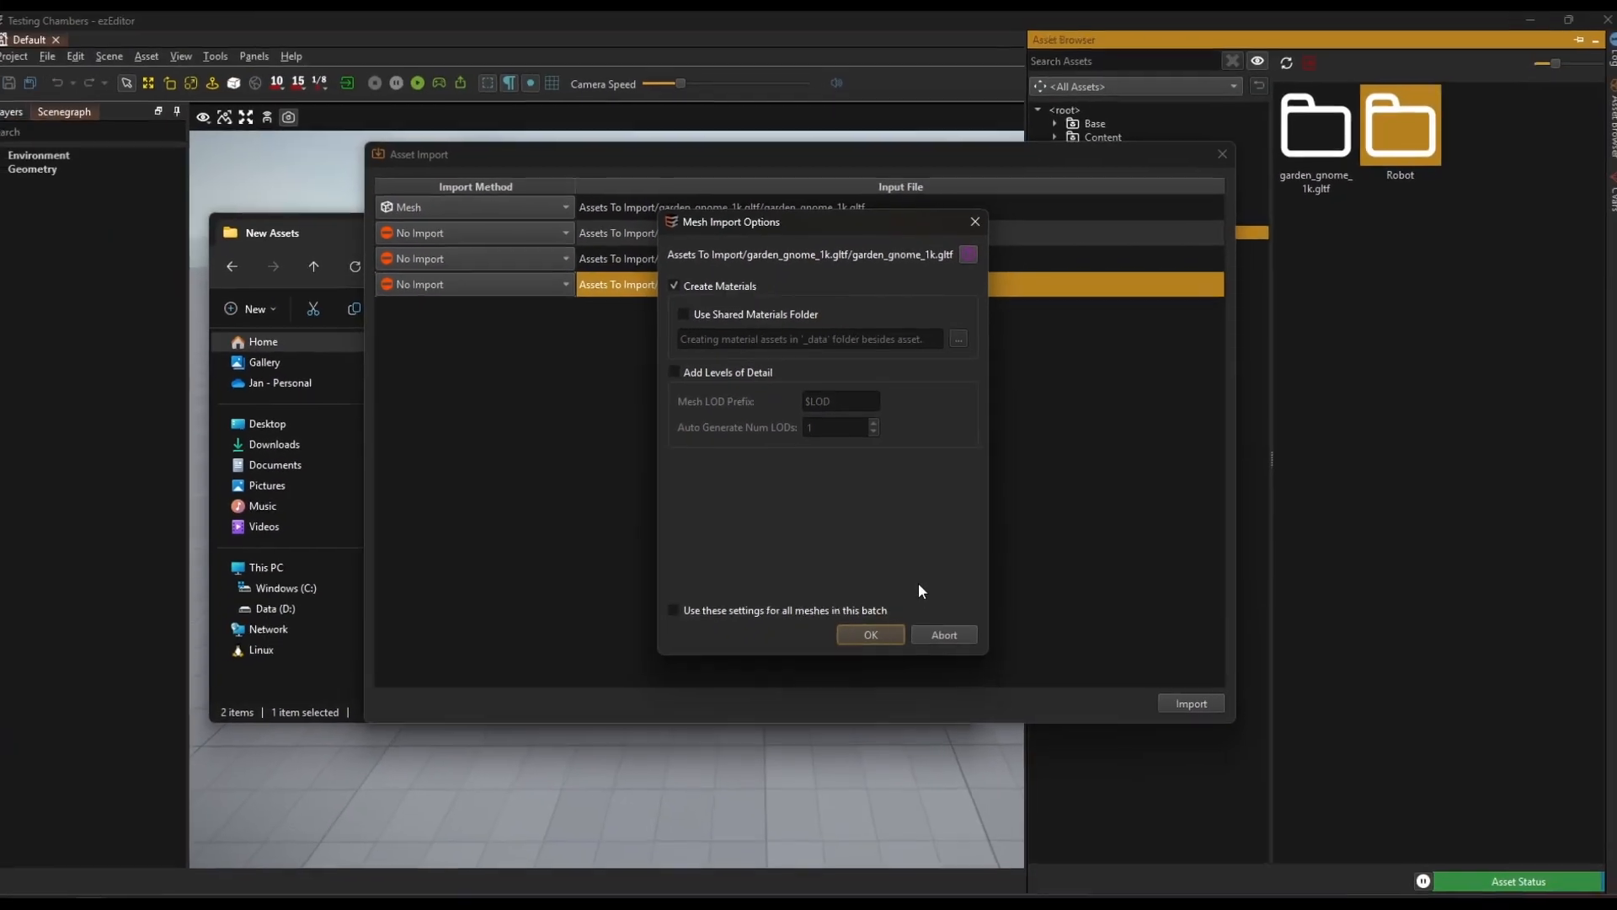
left_click(892, 631)
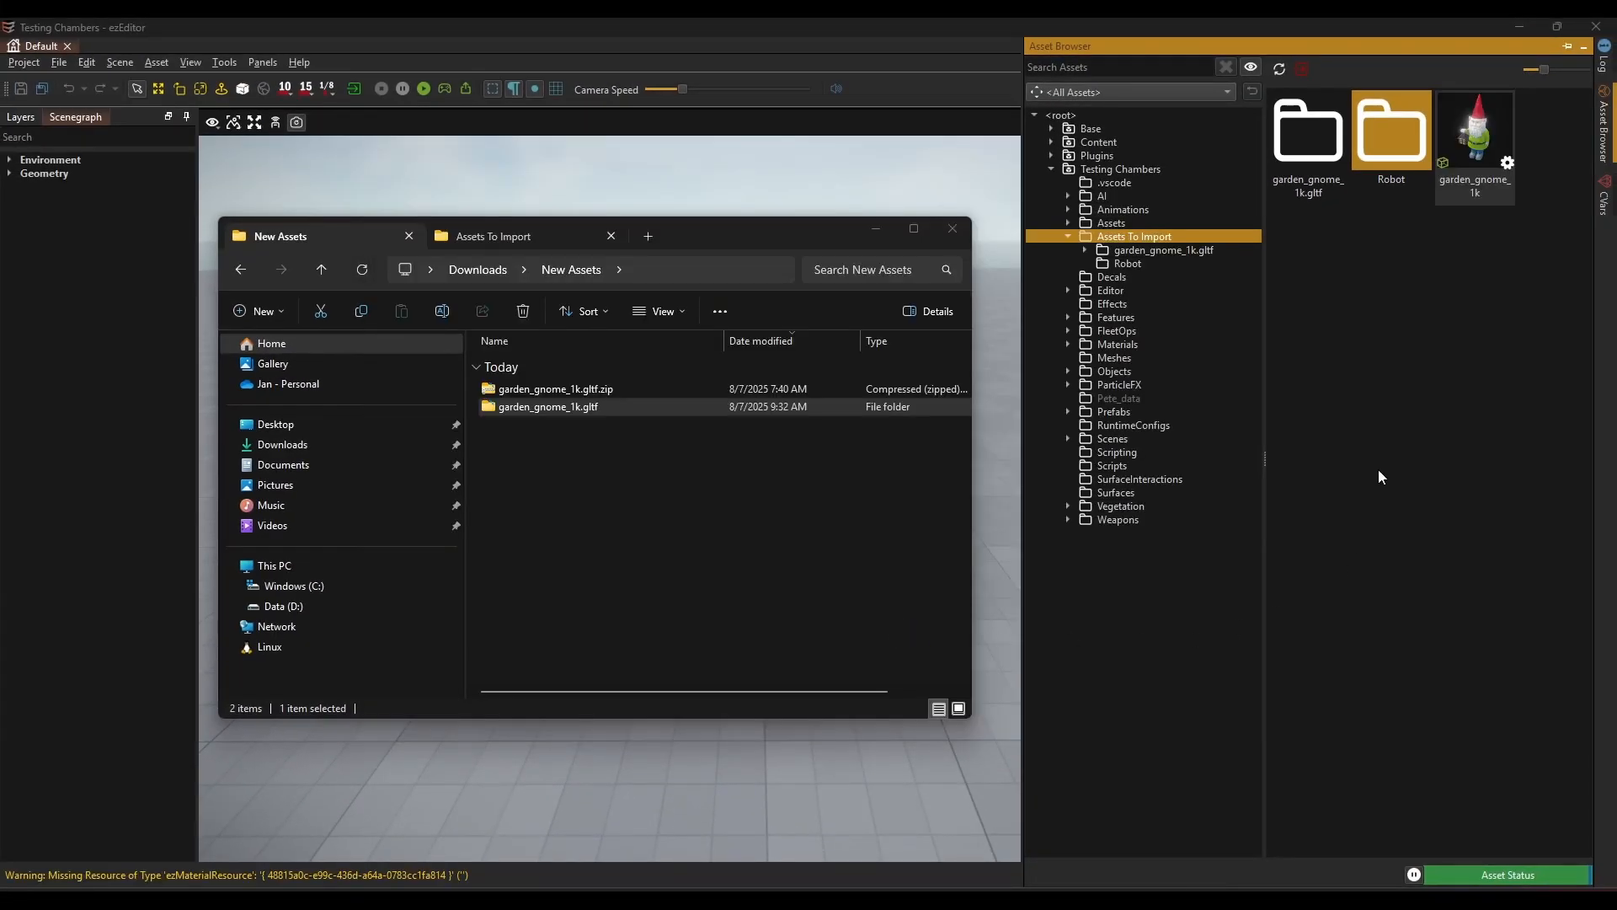
left_click(1392, 420)
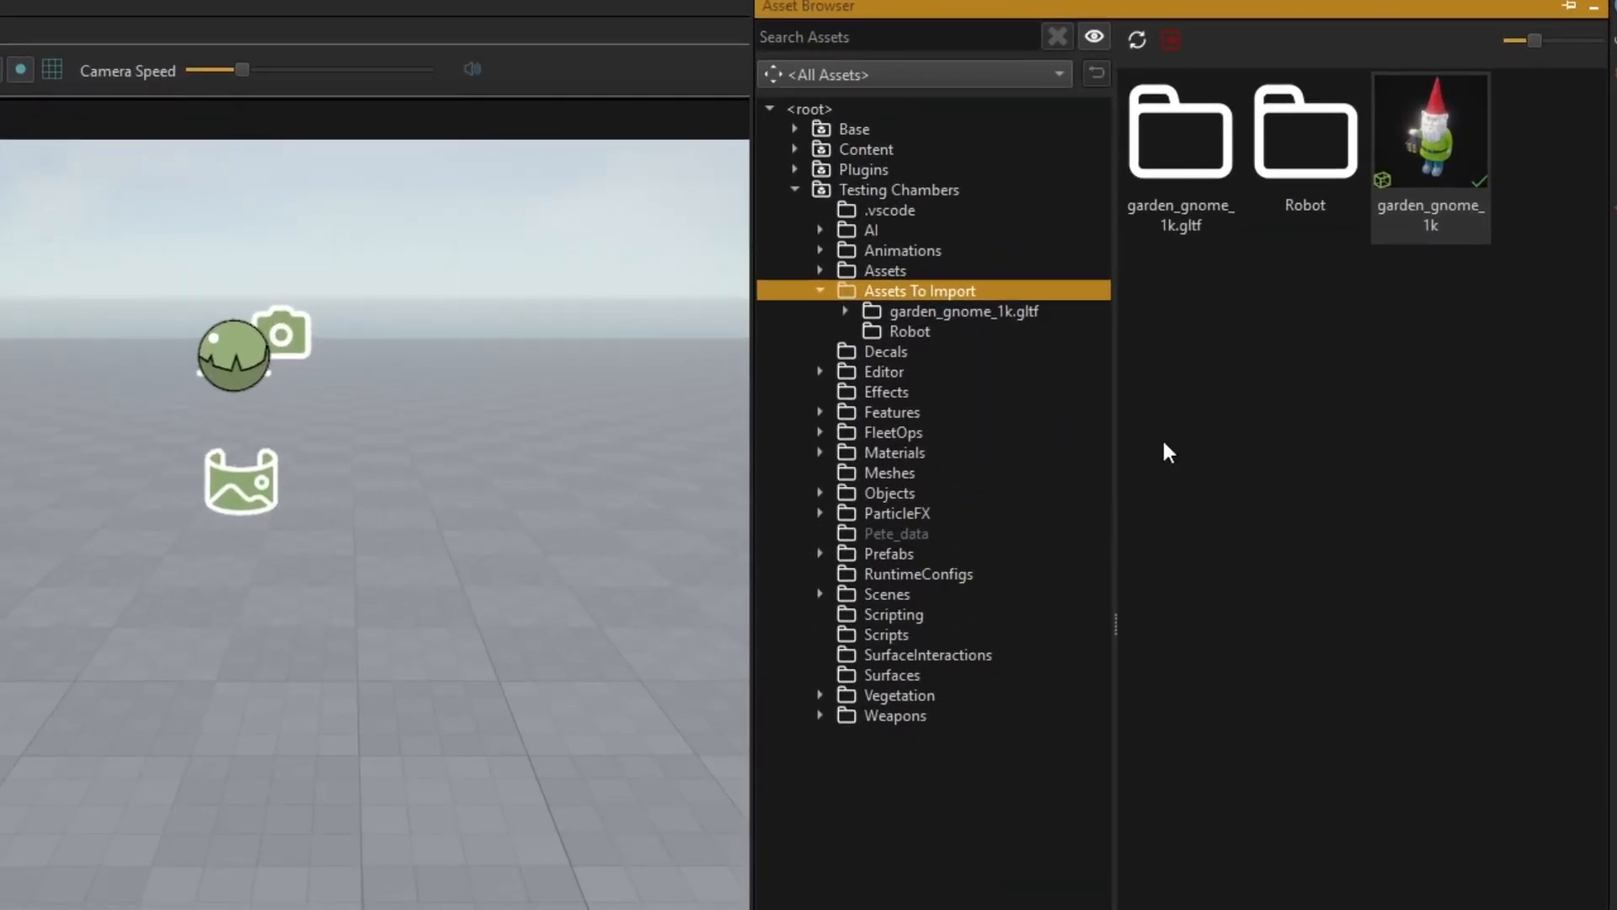
Look through the garden_gnome_1k.gltf folder and its garden_gnome_1k_data subfolder for the generated assets
double_click(1042, 310)
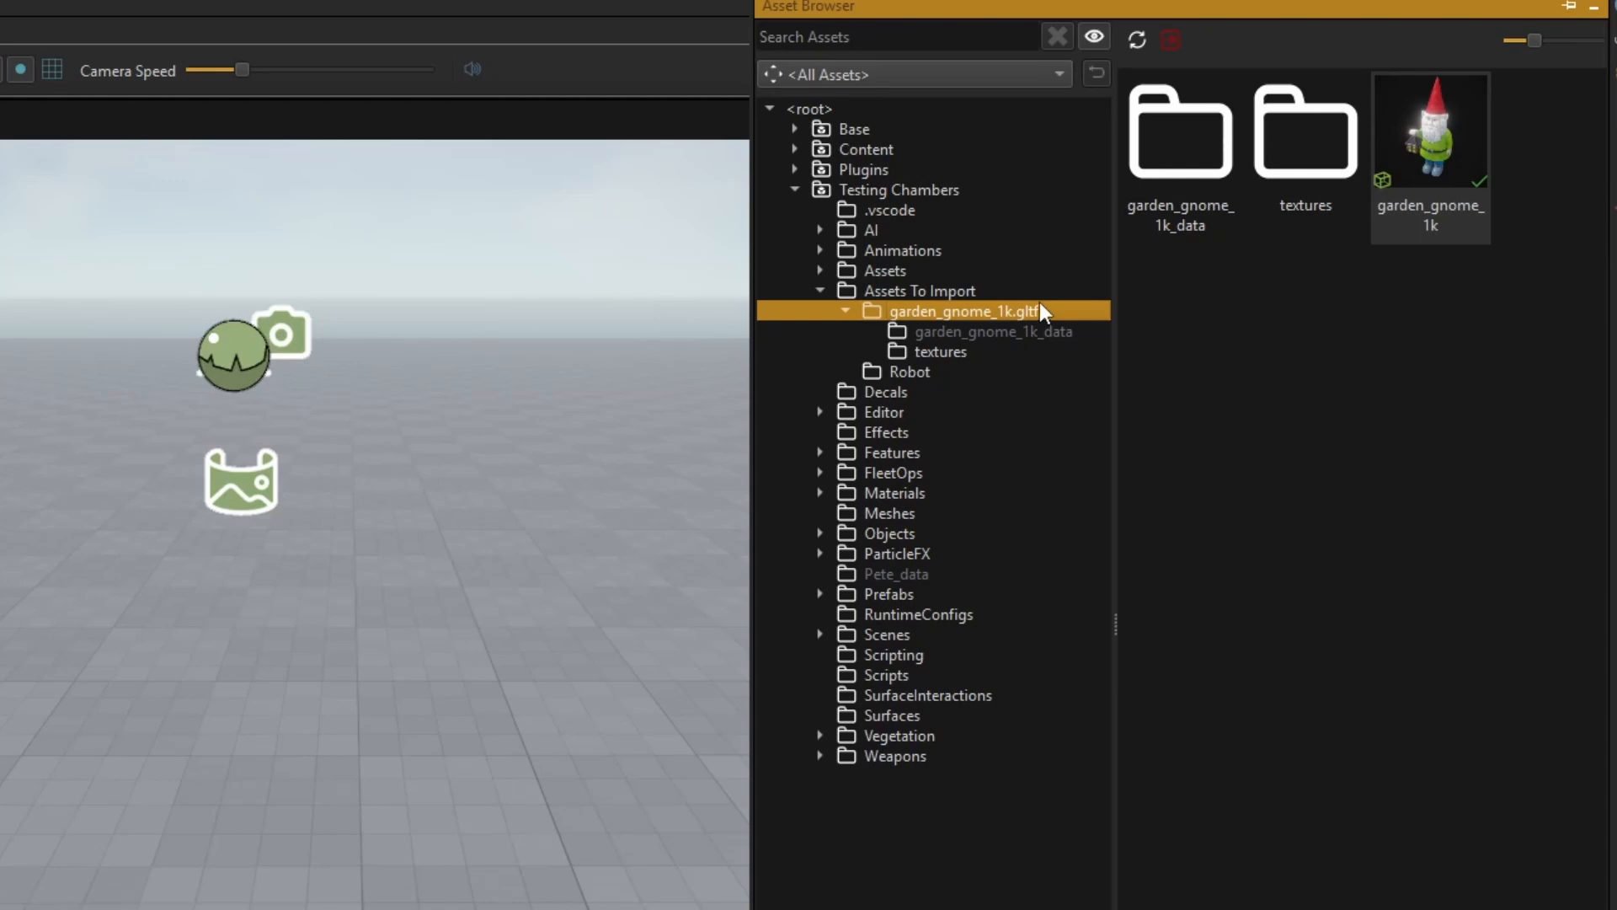
left_click(1043, 332)
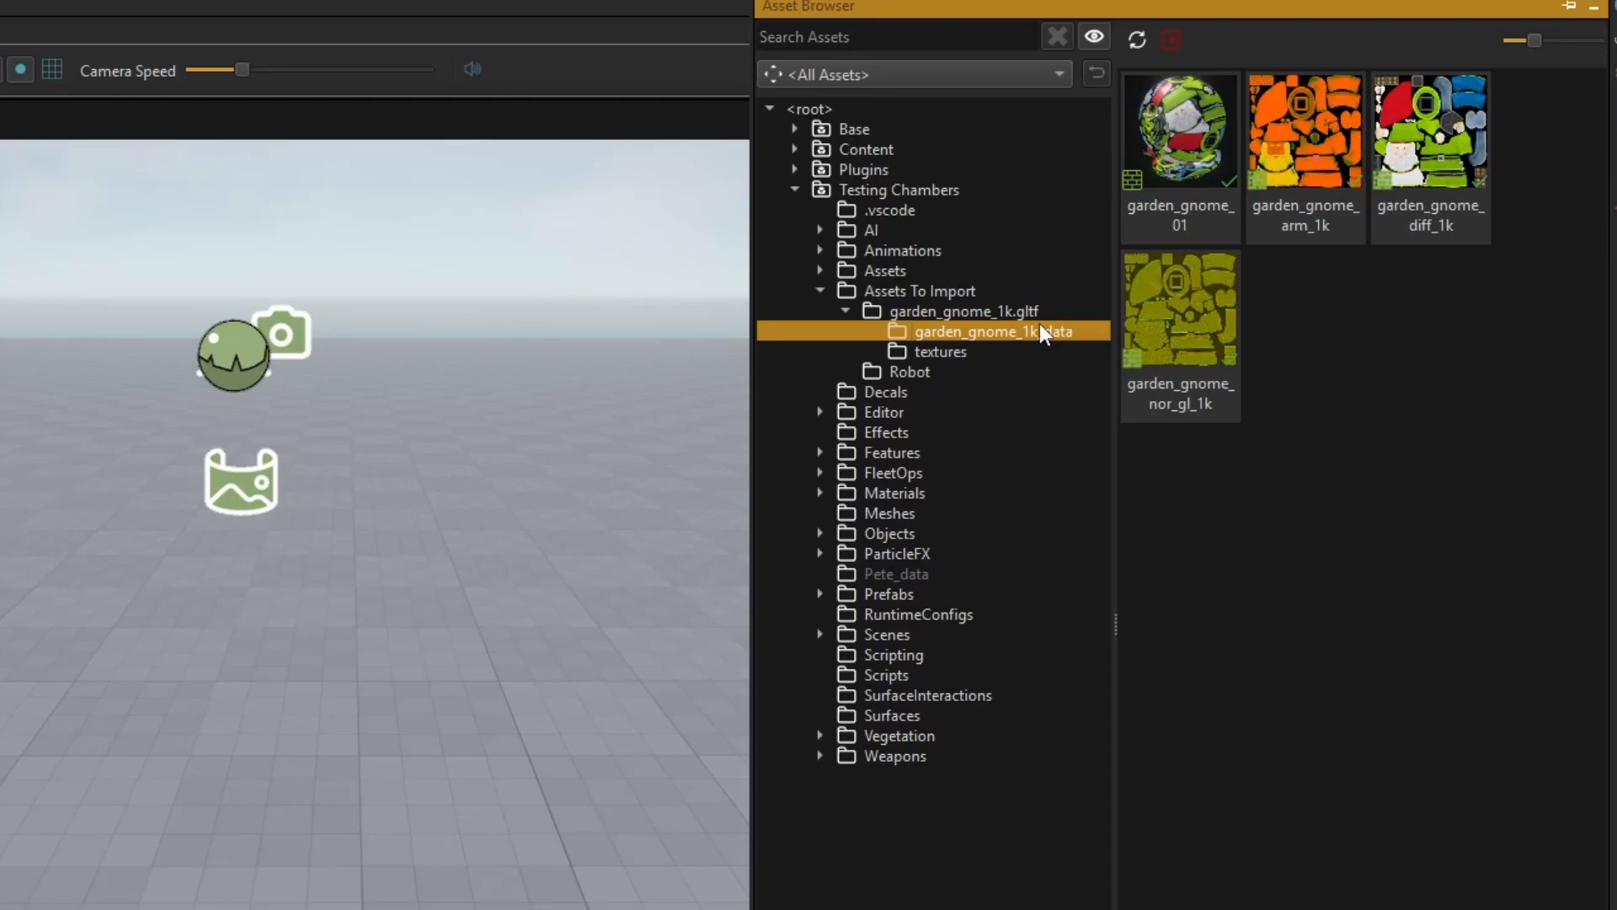
left_click(1040, 315)
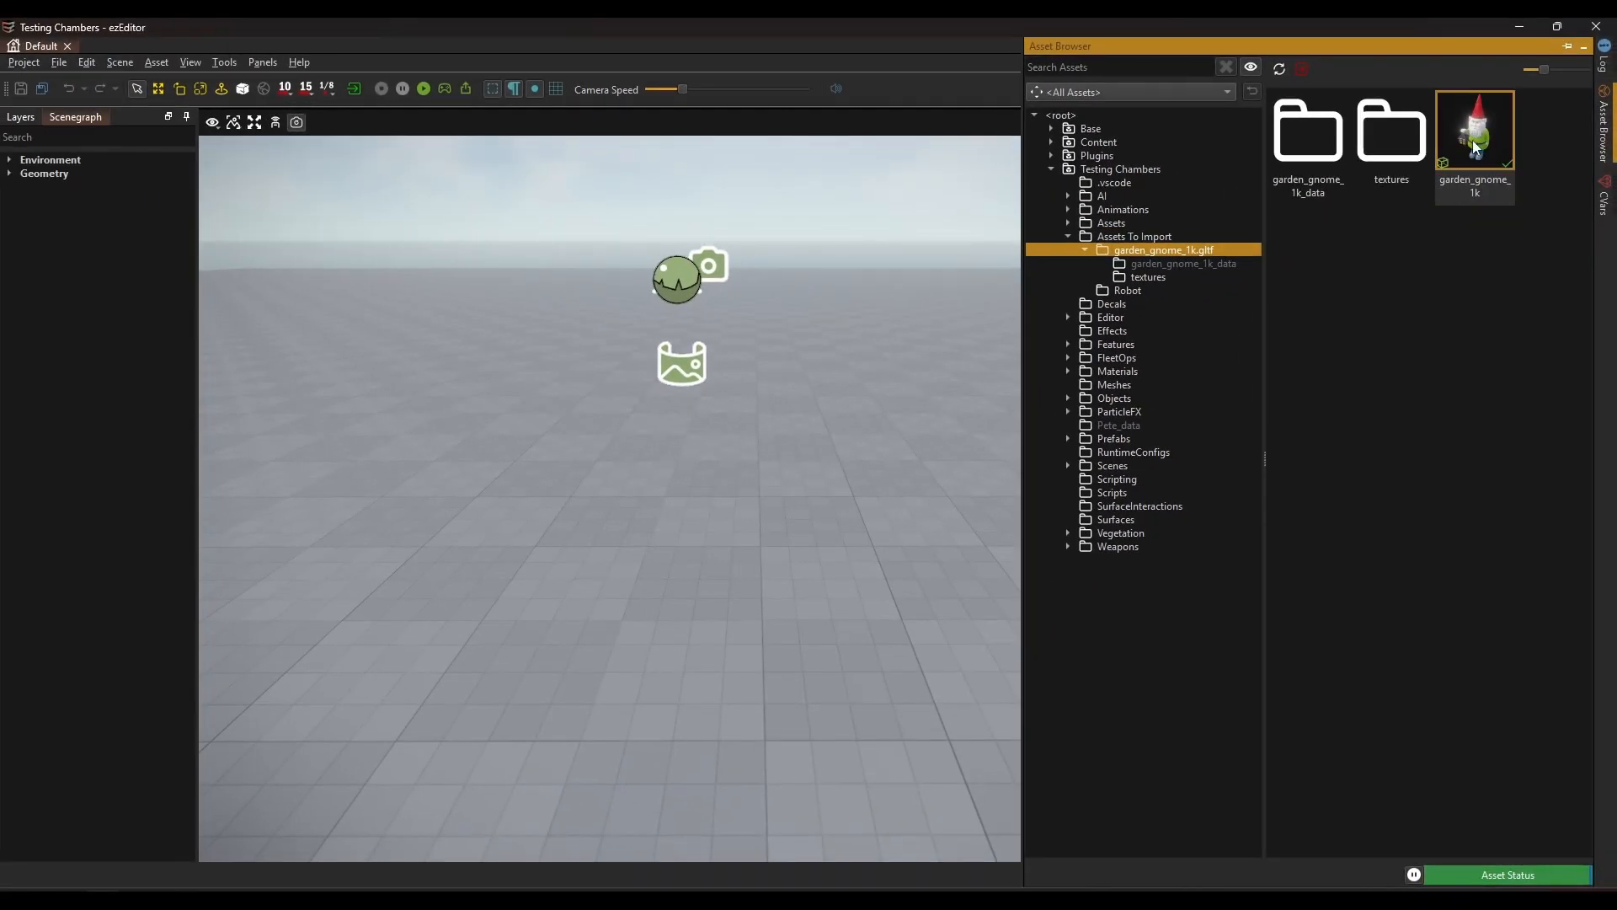
Open the garden_gnome_1k mesh asset and inspect the model from several sides
double_click(1474, 147)
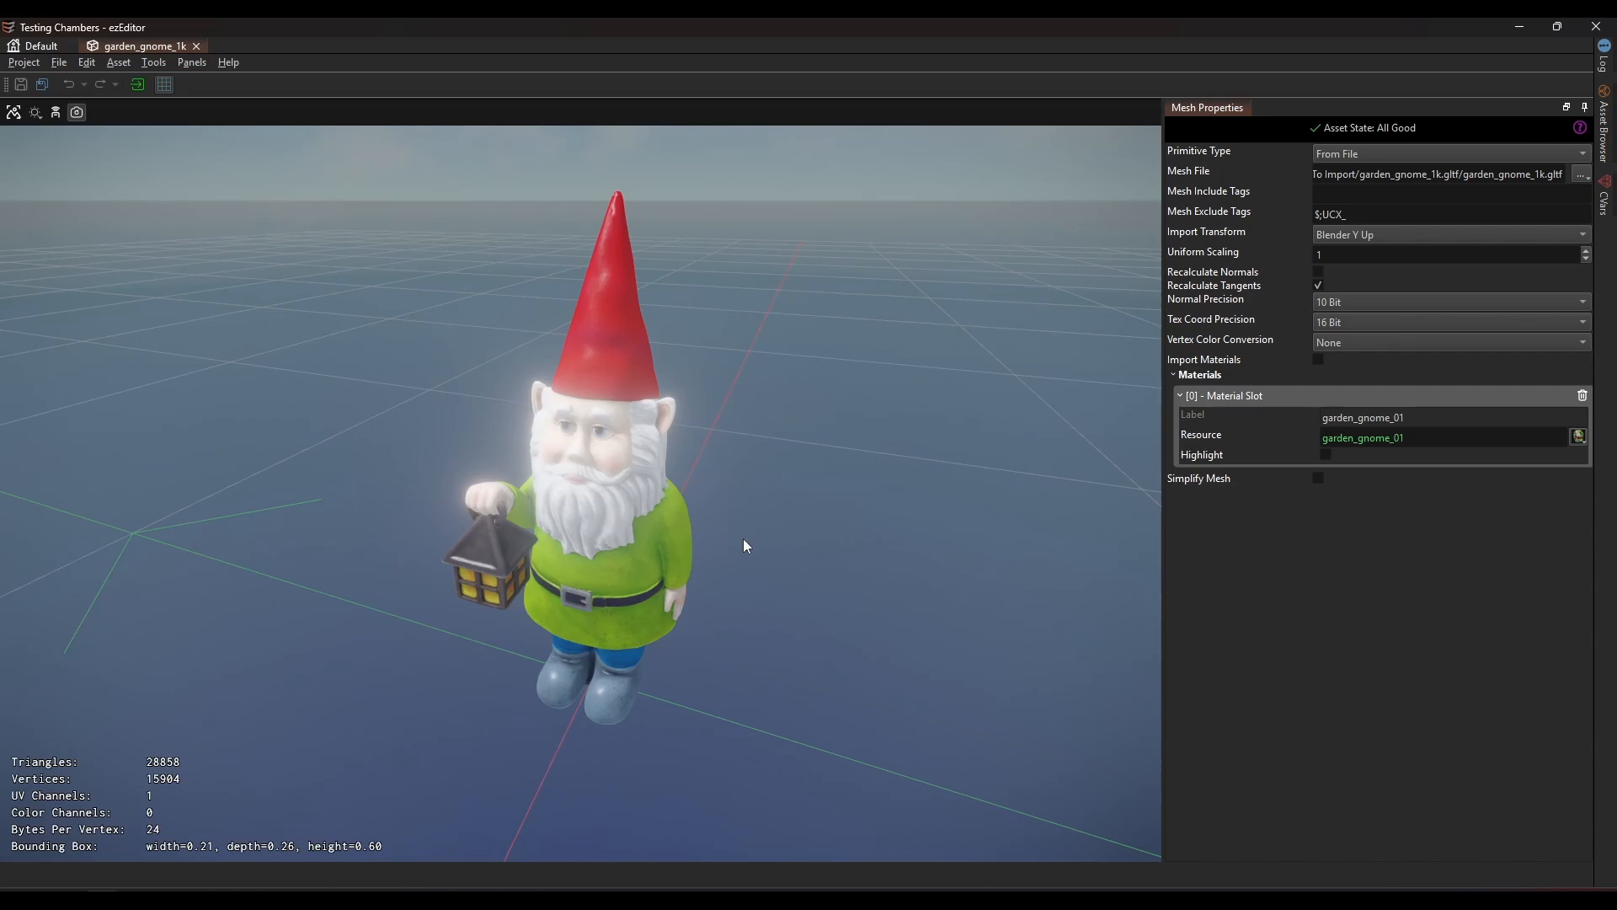
left_click_drag(746, 547, 505, 480)
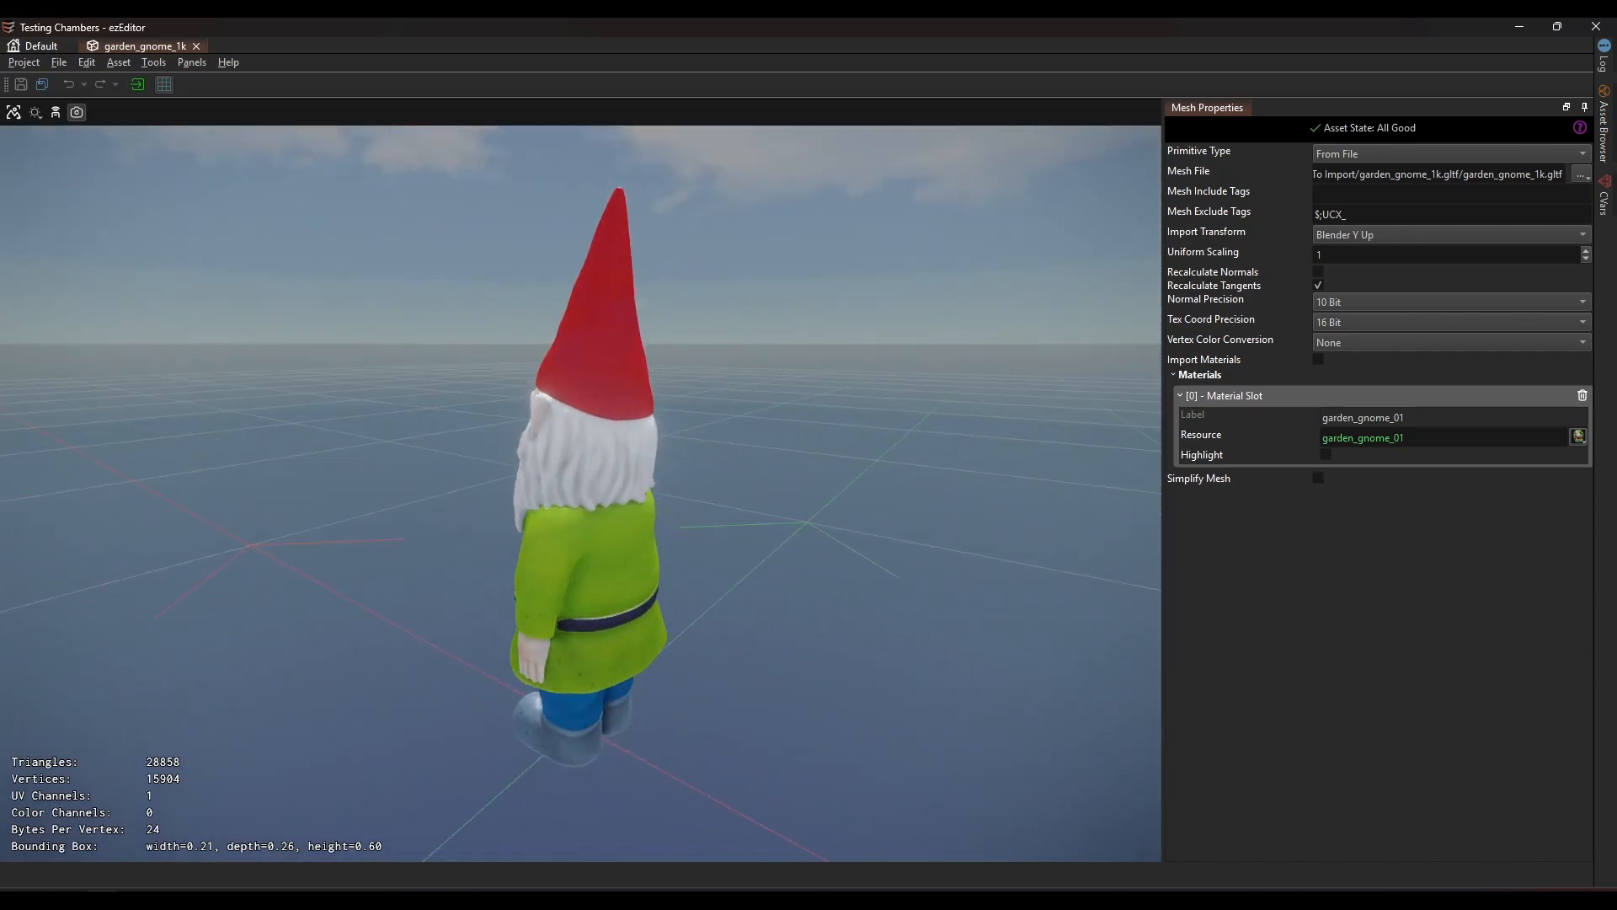
left_click_drag(969, 522, 613, 607)
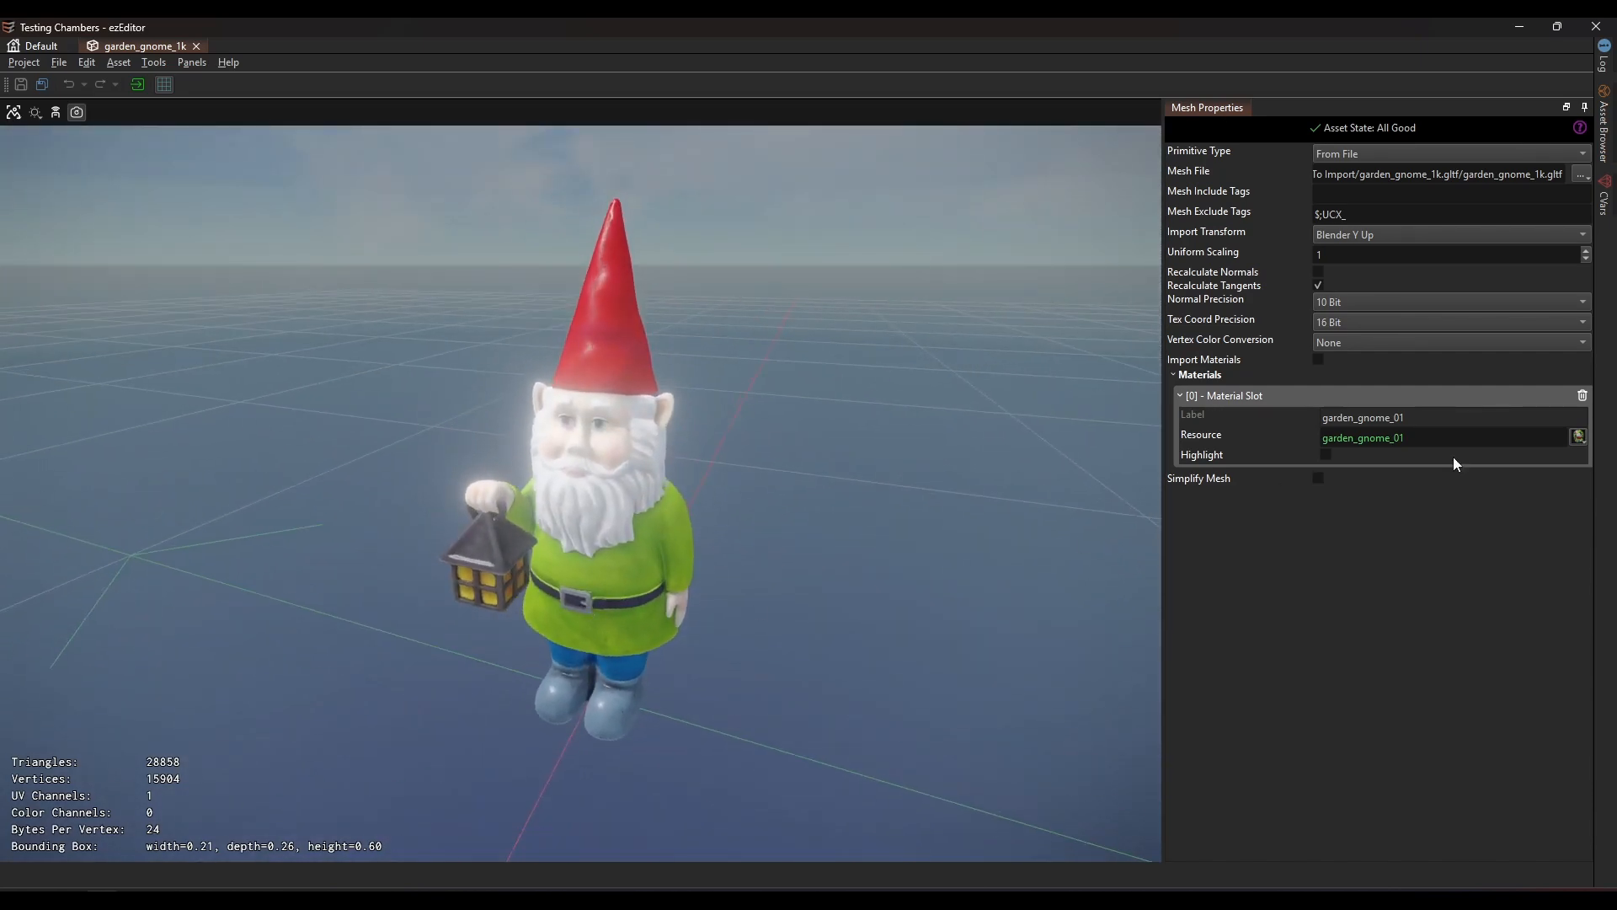
Open the garden_gnome_01 material from the mesh's material slot and inspect its preview
left_click(1579, 436)
left_click(1553, 483)
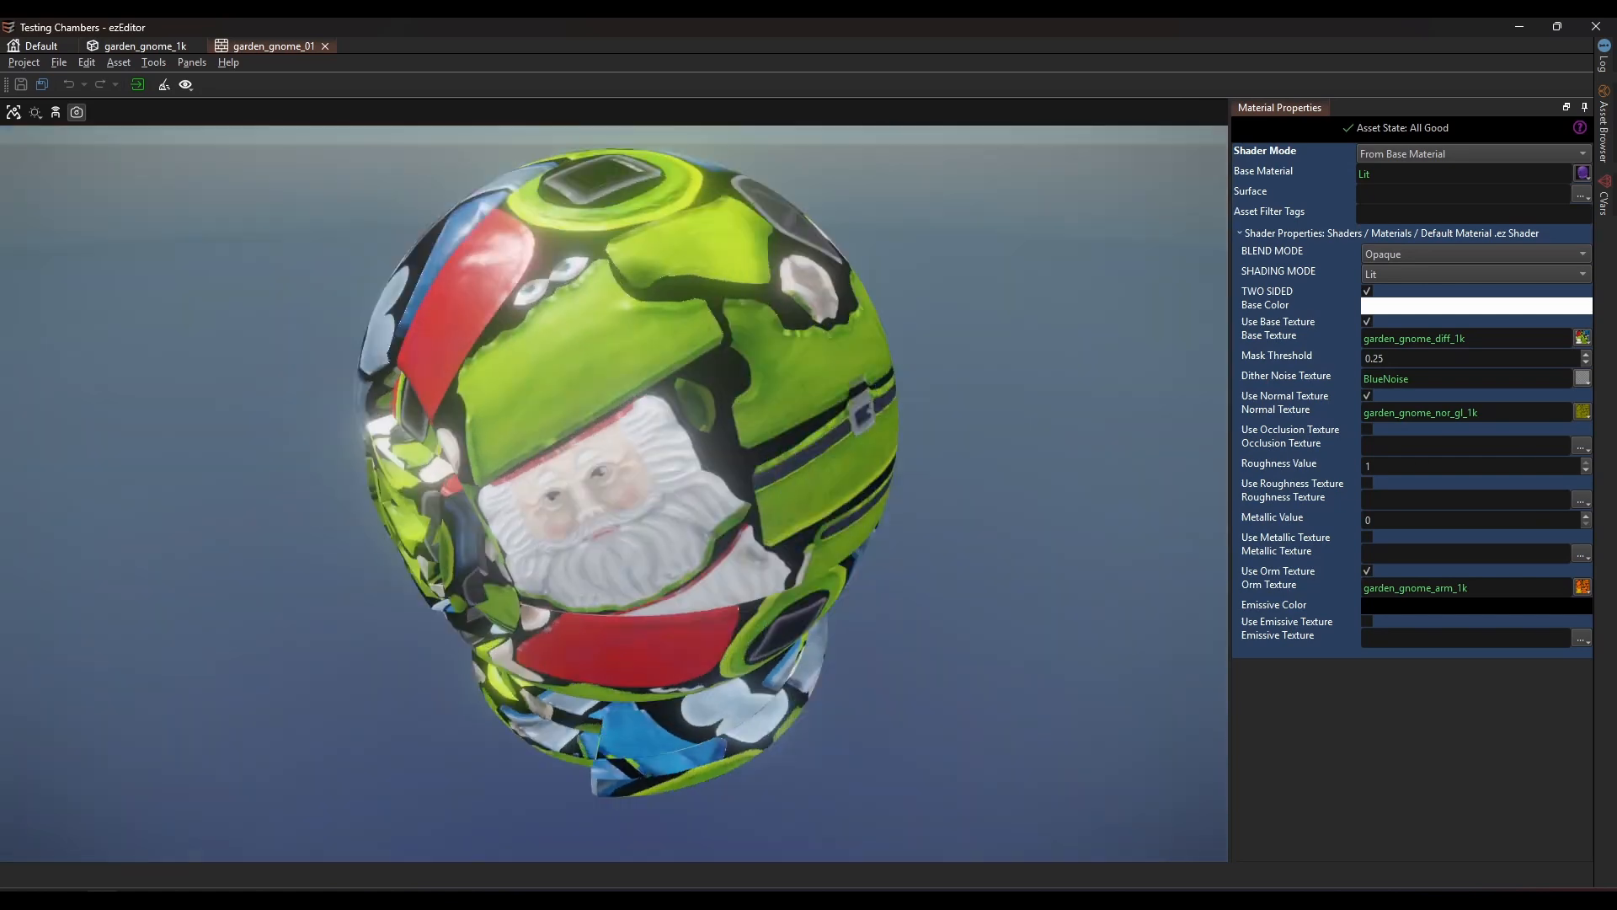
left_click_drag(221, 286, 236, 250)
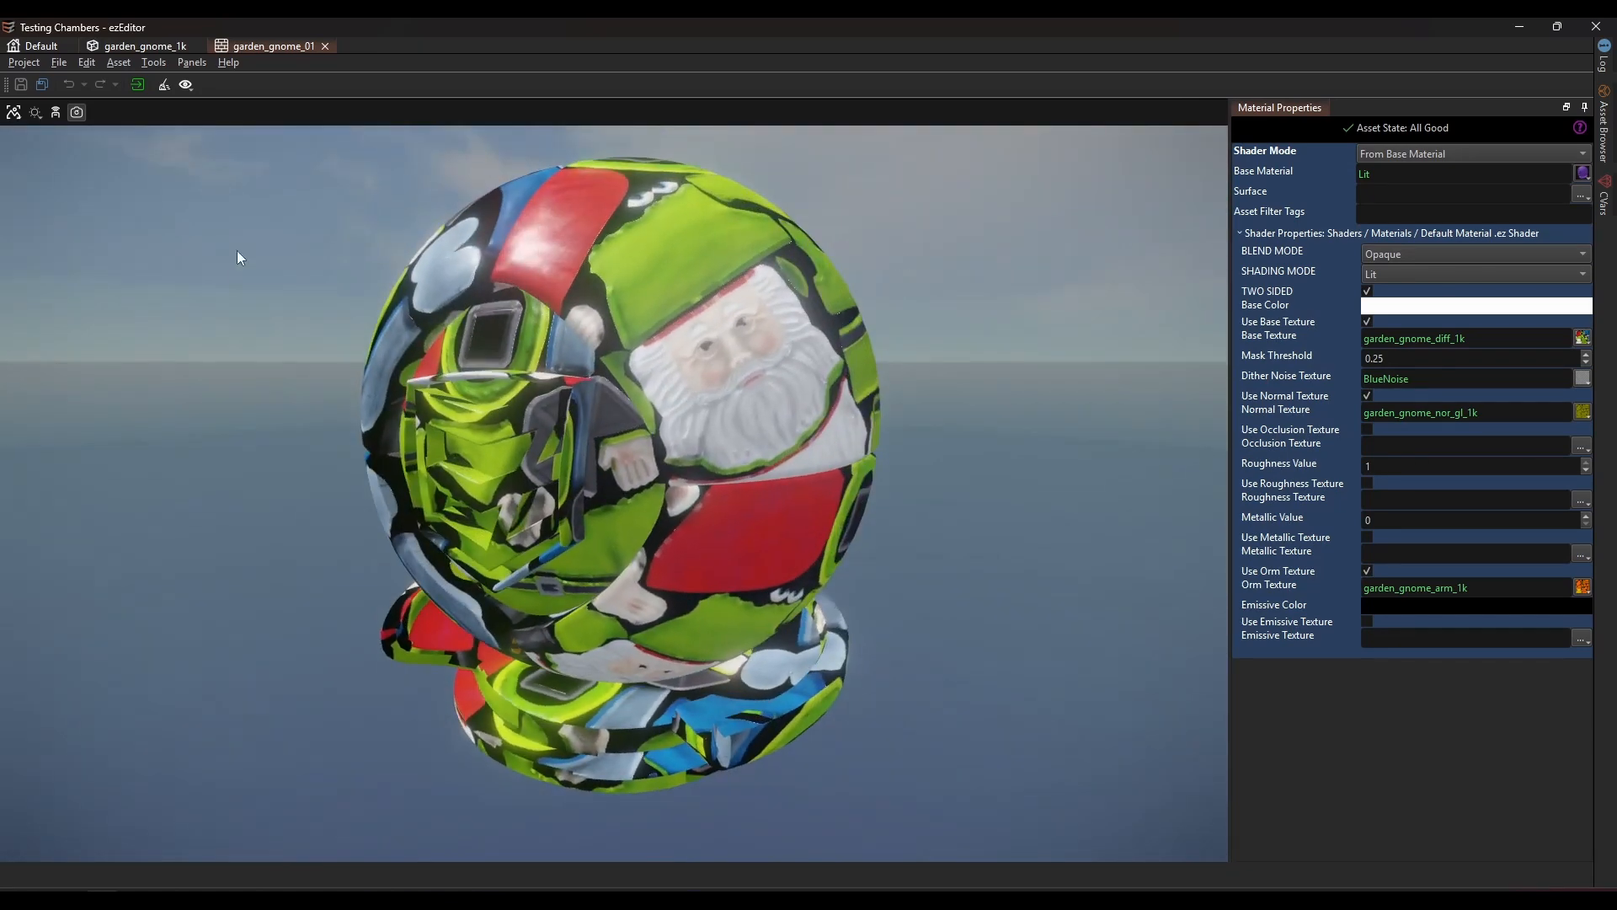
Place the garden_gnome_1k mesh on the ground in the Default scene and frame it up close
left_click(40, 47)
left_click(1604, 122)
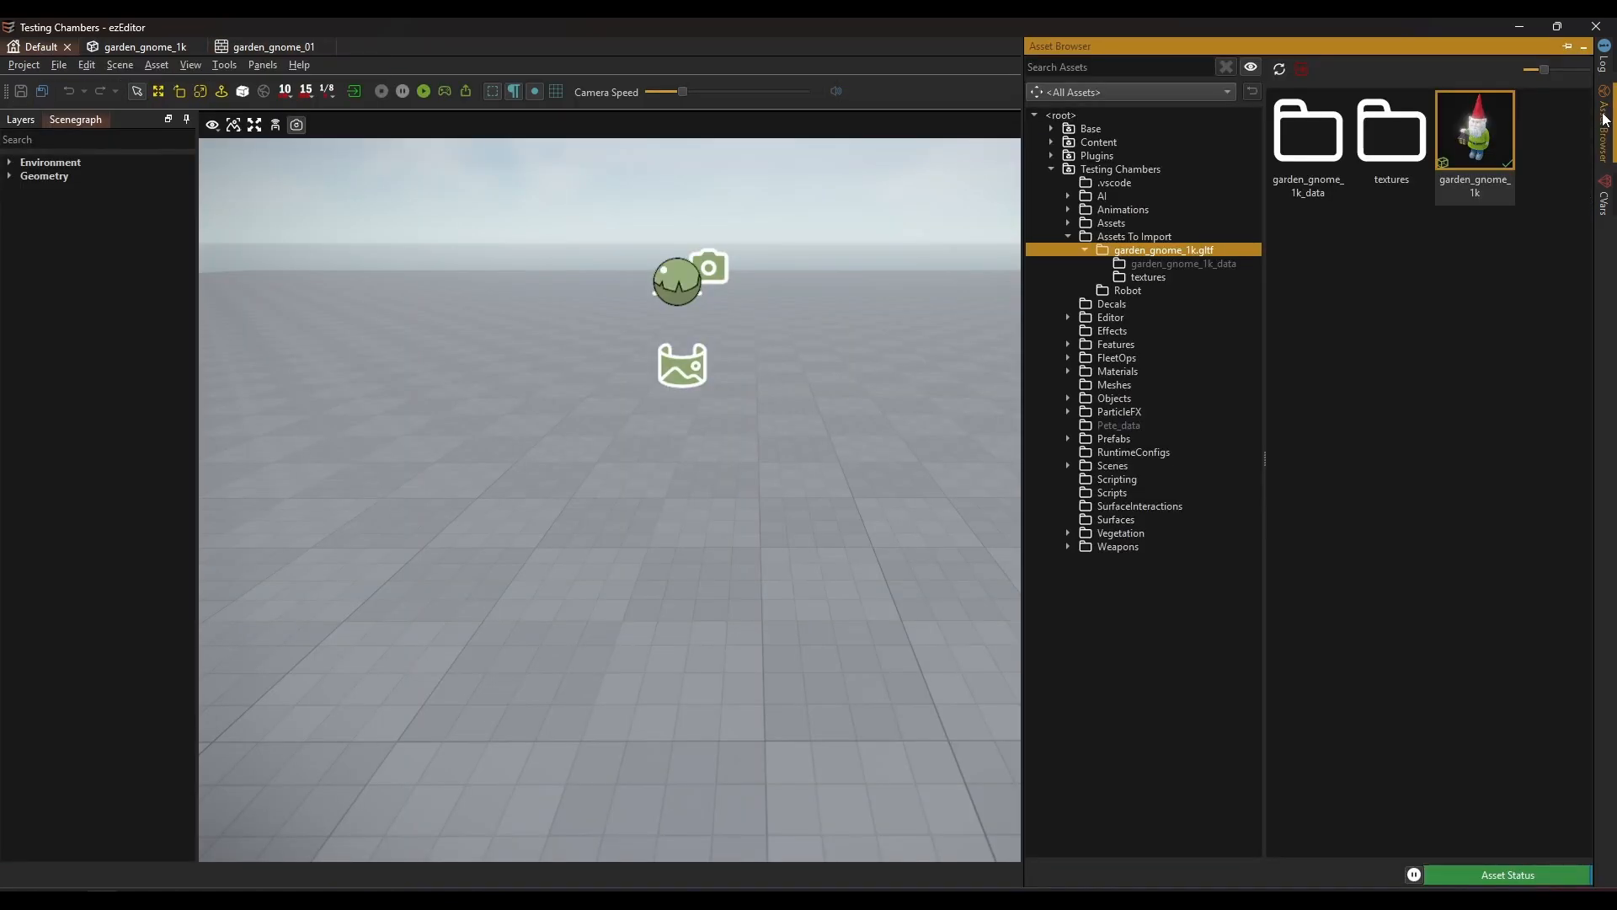
left_click_drag(1474, 130, 681, 645)
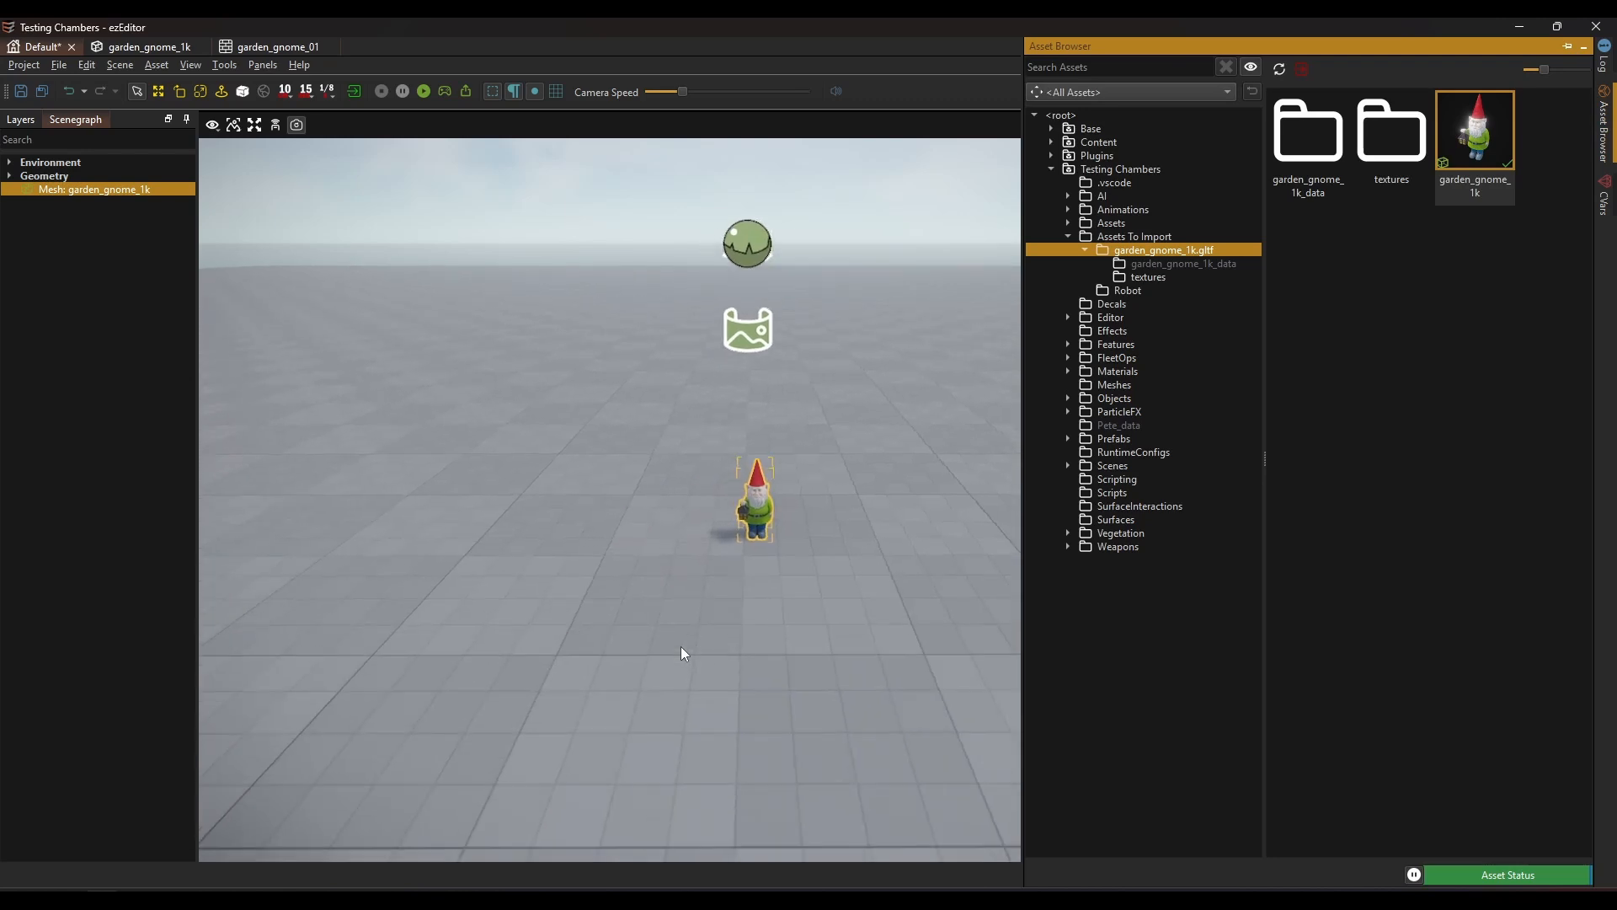
key("f")
mouse_move(822, 641)
left_mouse_down("alt")
mouse_move(691, 582)
mouse_move(822, 640)
left_mouse_up("alt")
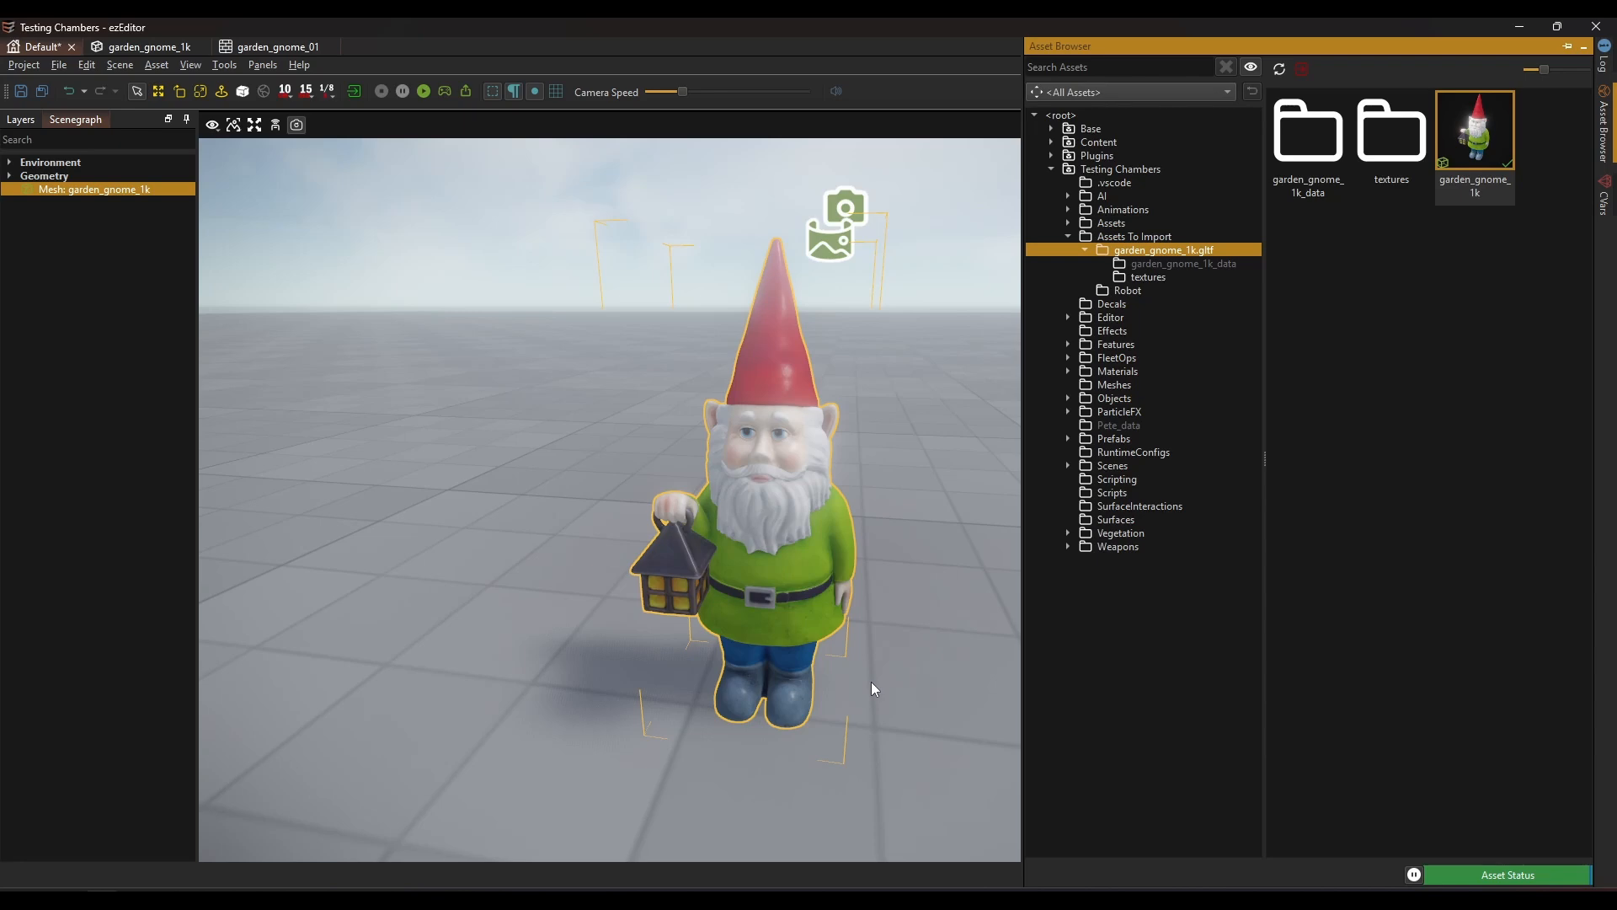
Switch to File Explorer and view the contents of the Robot folder inside Assets To Import
left_click(139, 899)
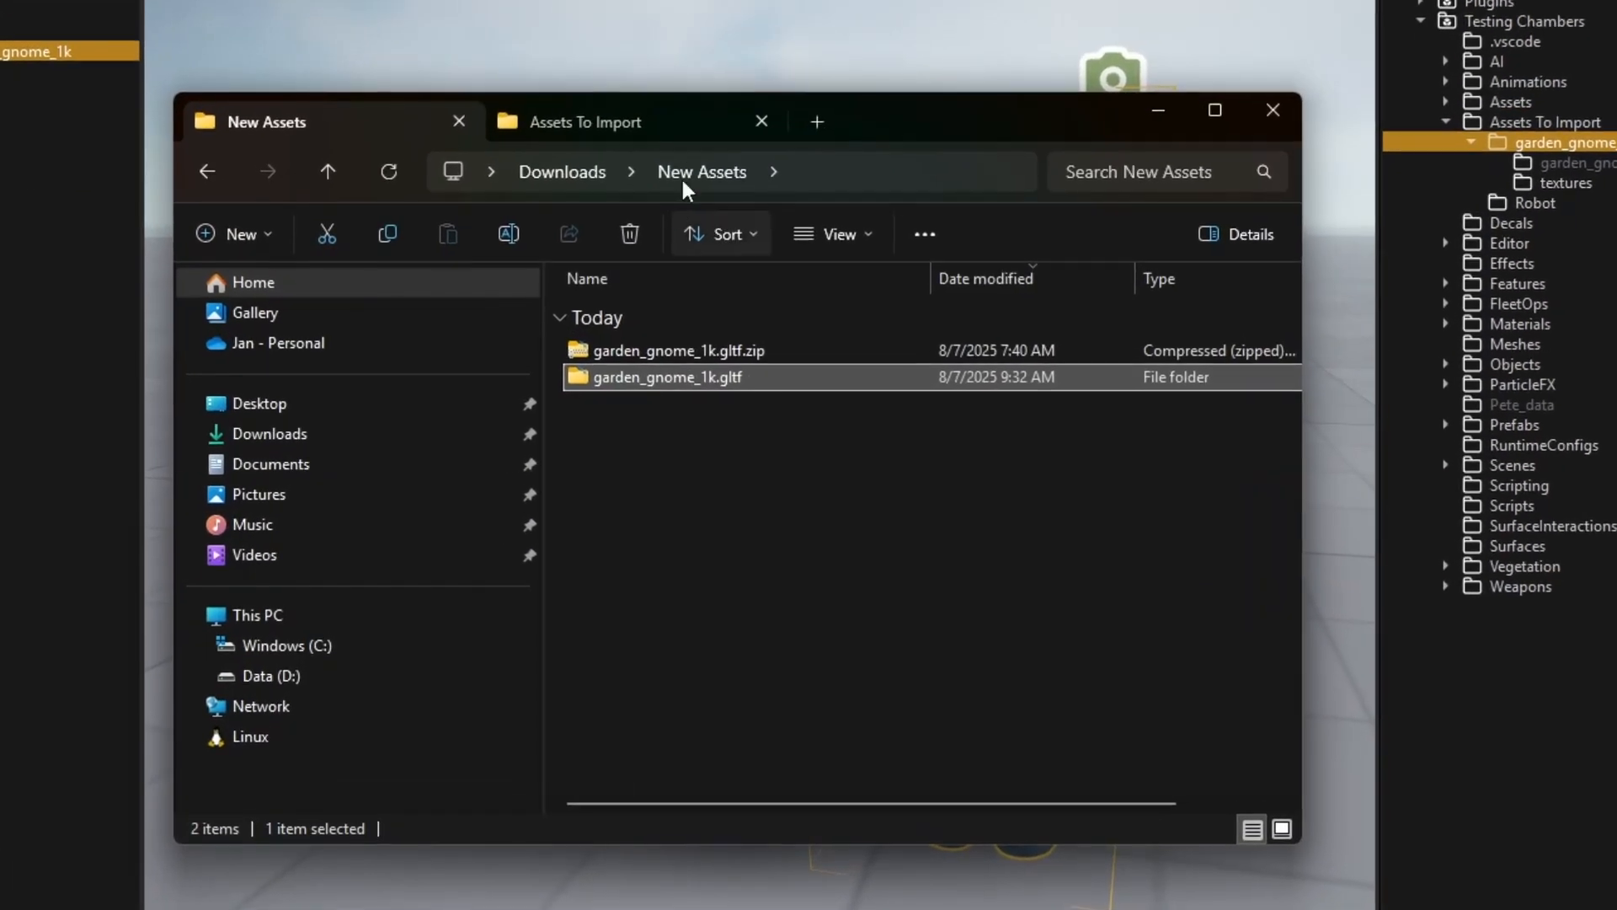
left_click(583, 214)
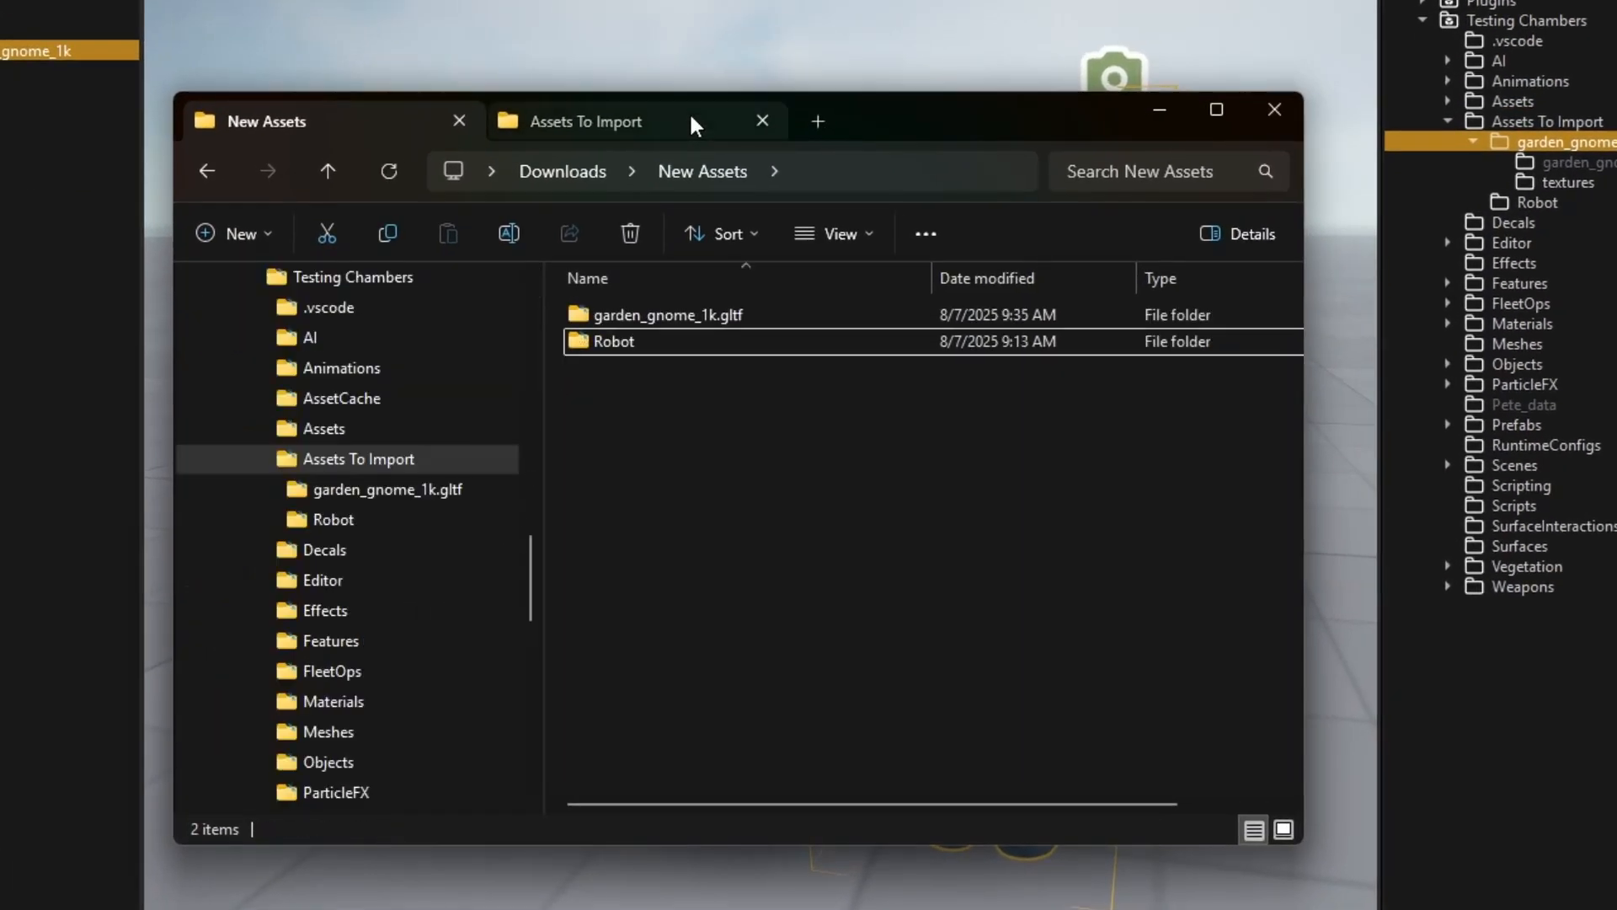
double_click(668, 341)
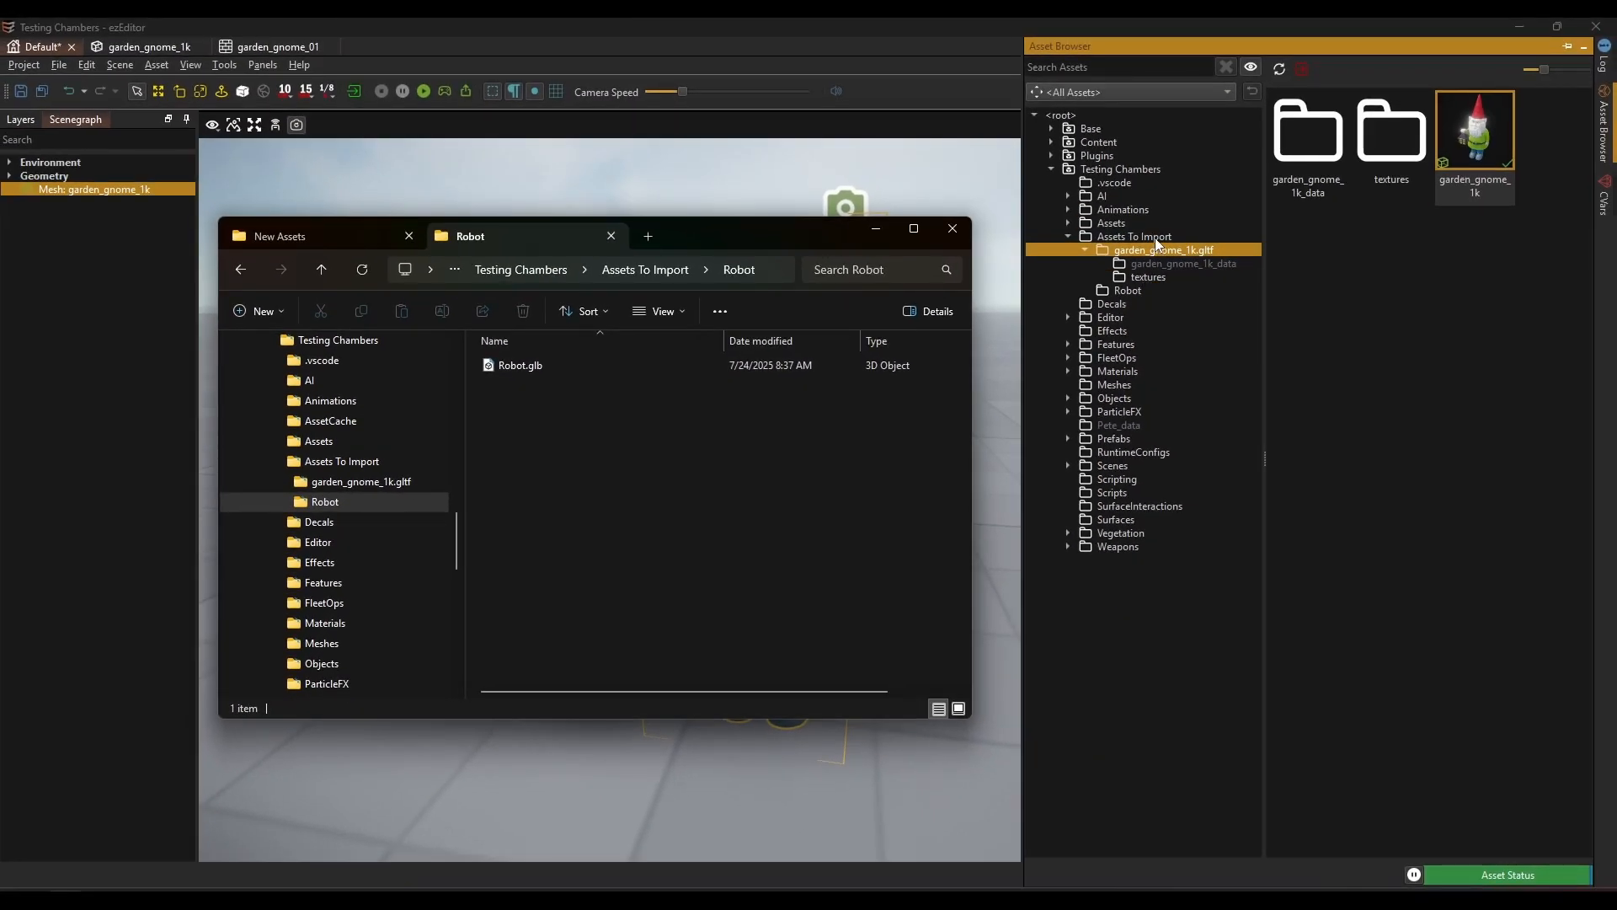
Select the Robot folder in ezEditor's asset browser and filter it to show importable files
left_click(1154, 238)
left_click(1155, 293)
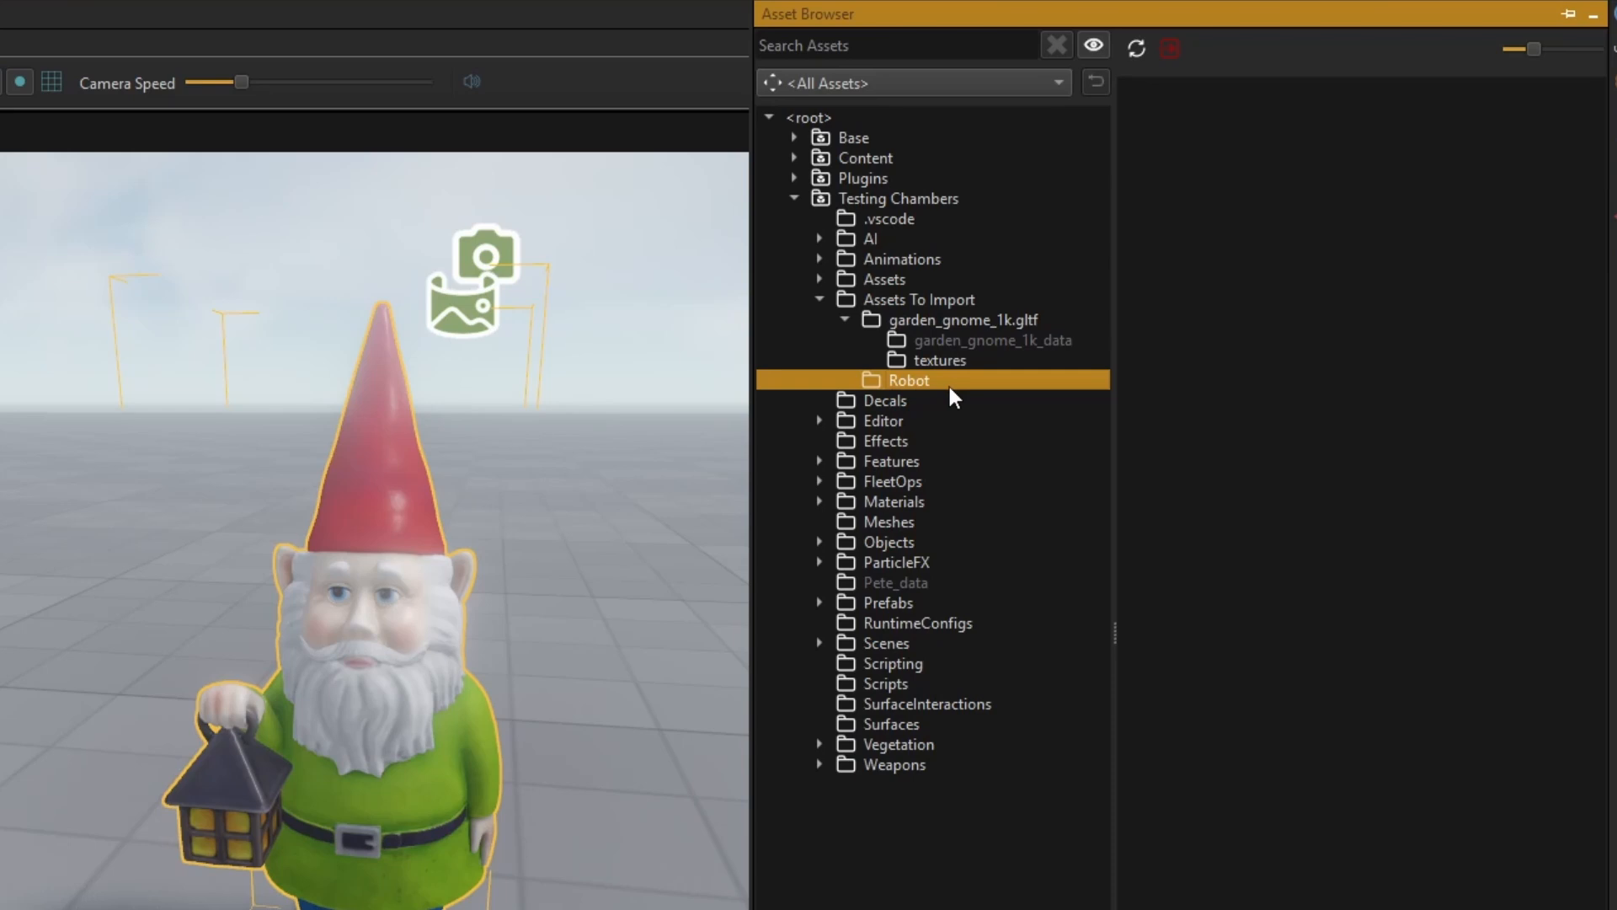
left_click(1052, 77)
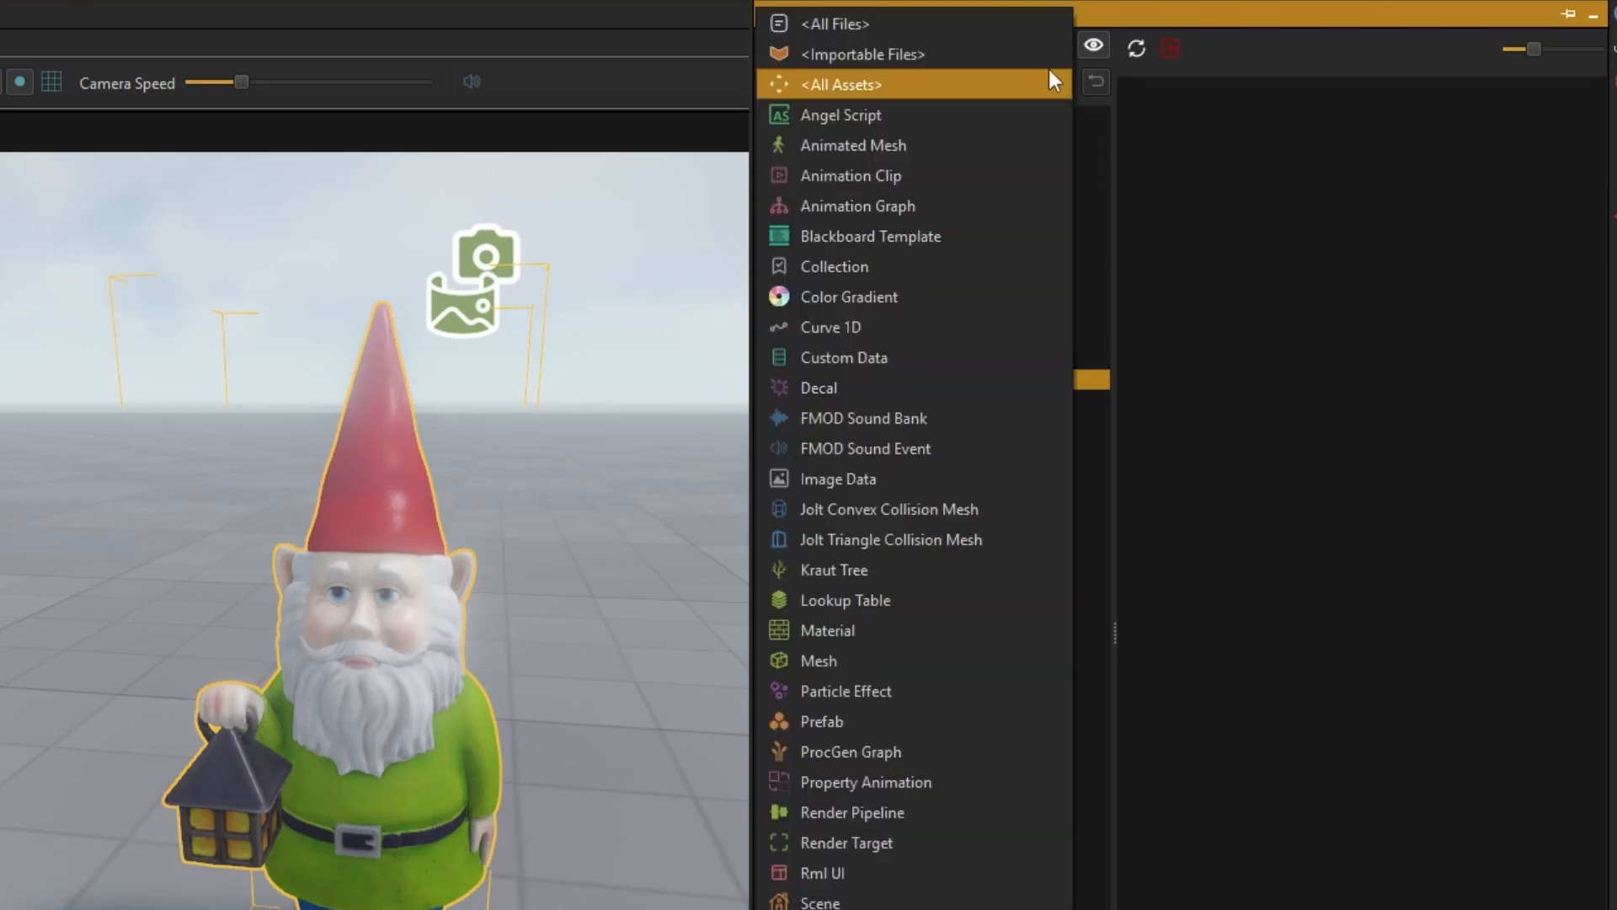
left_click(1049, 63)
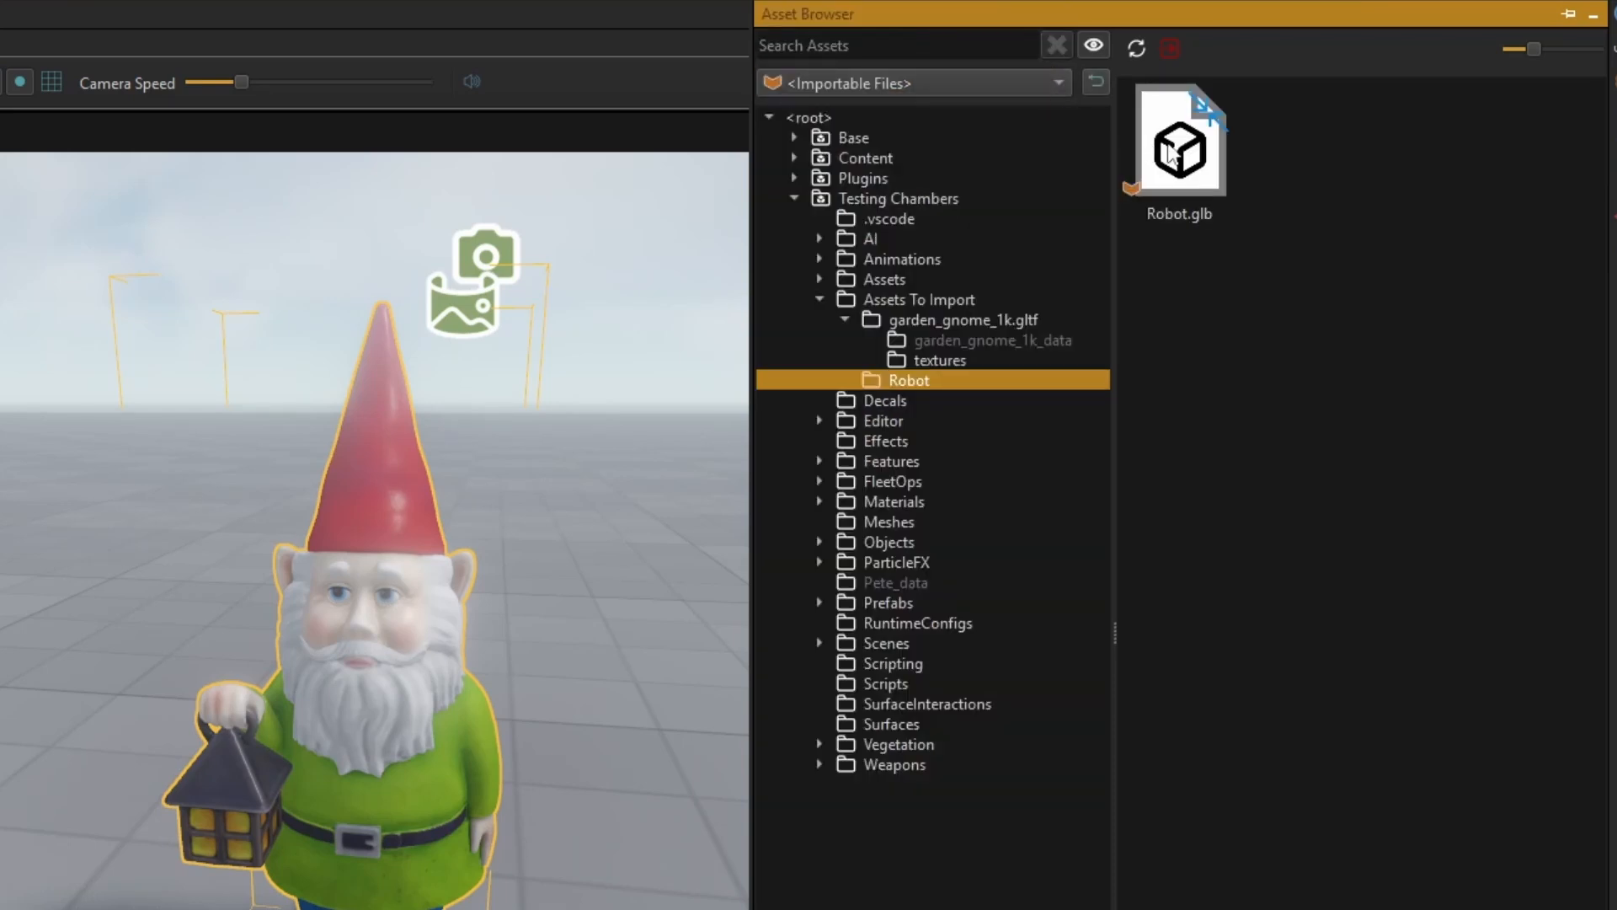
Import Robot.glb as an Animated Mesh with Create Materials enabled and a new skeleton asset
left_click(1179, 148)
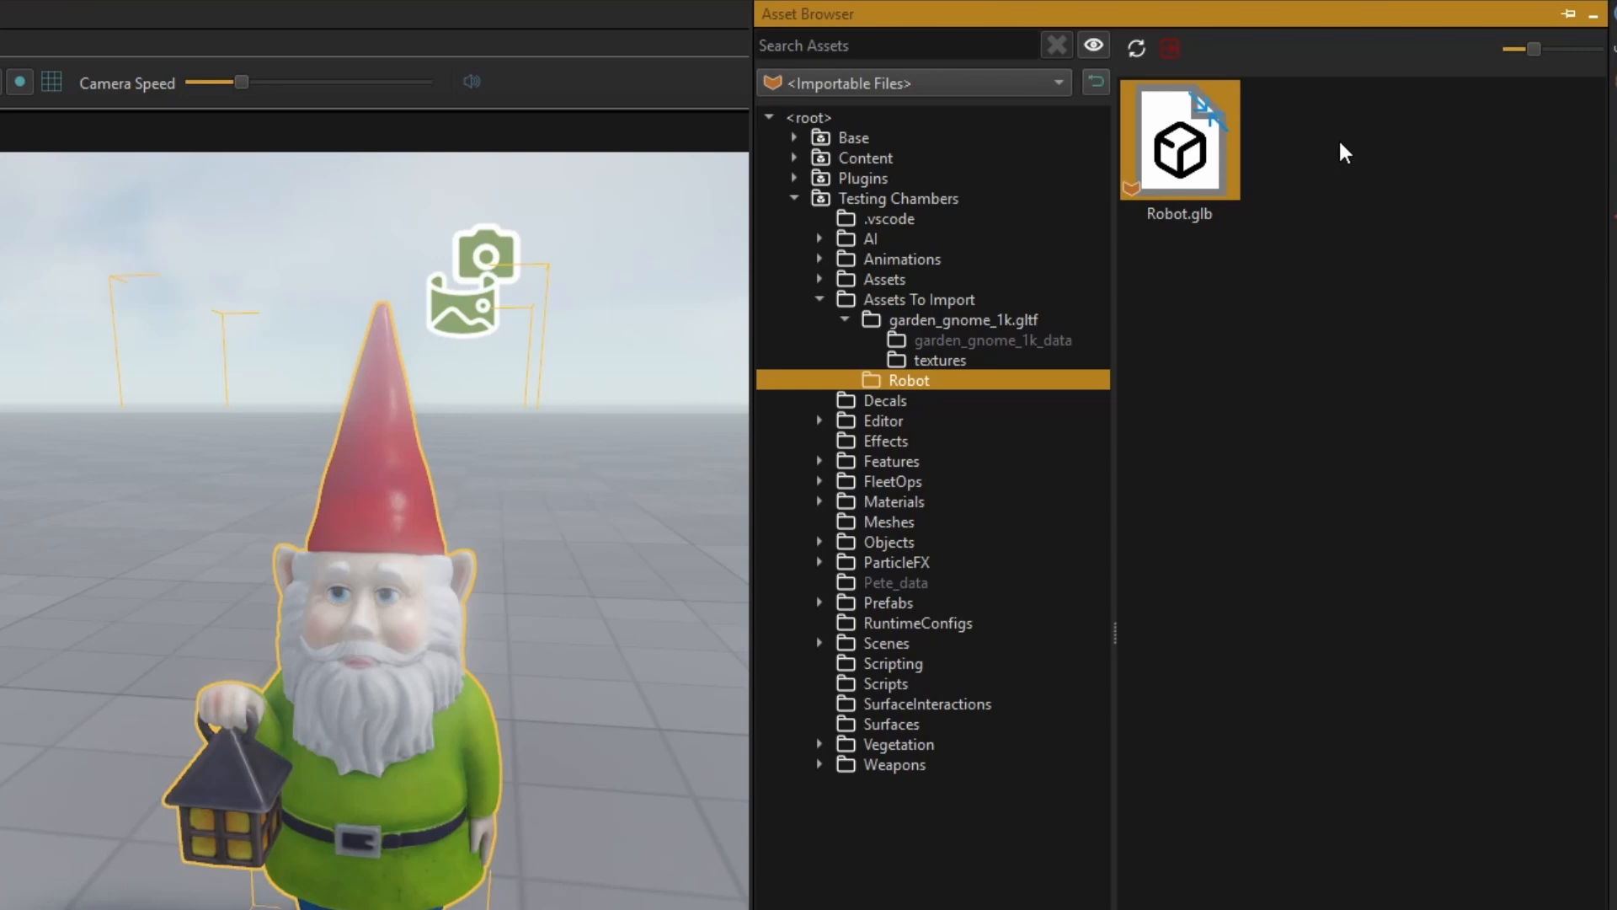
right_click(1240, 152)
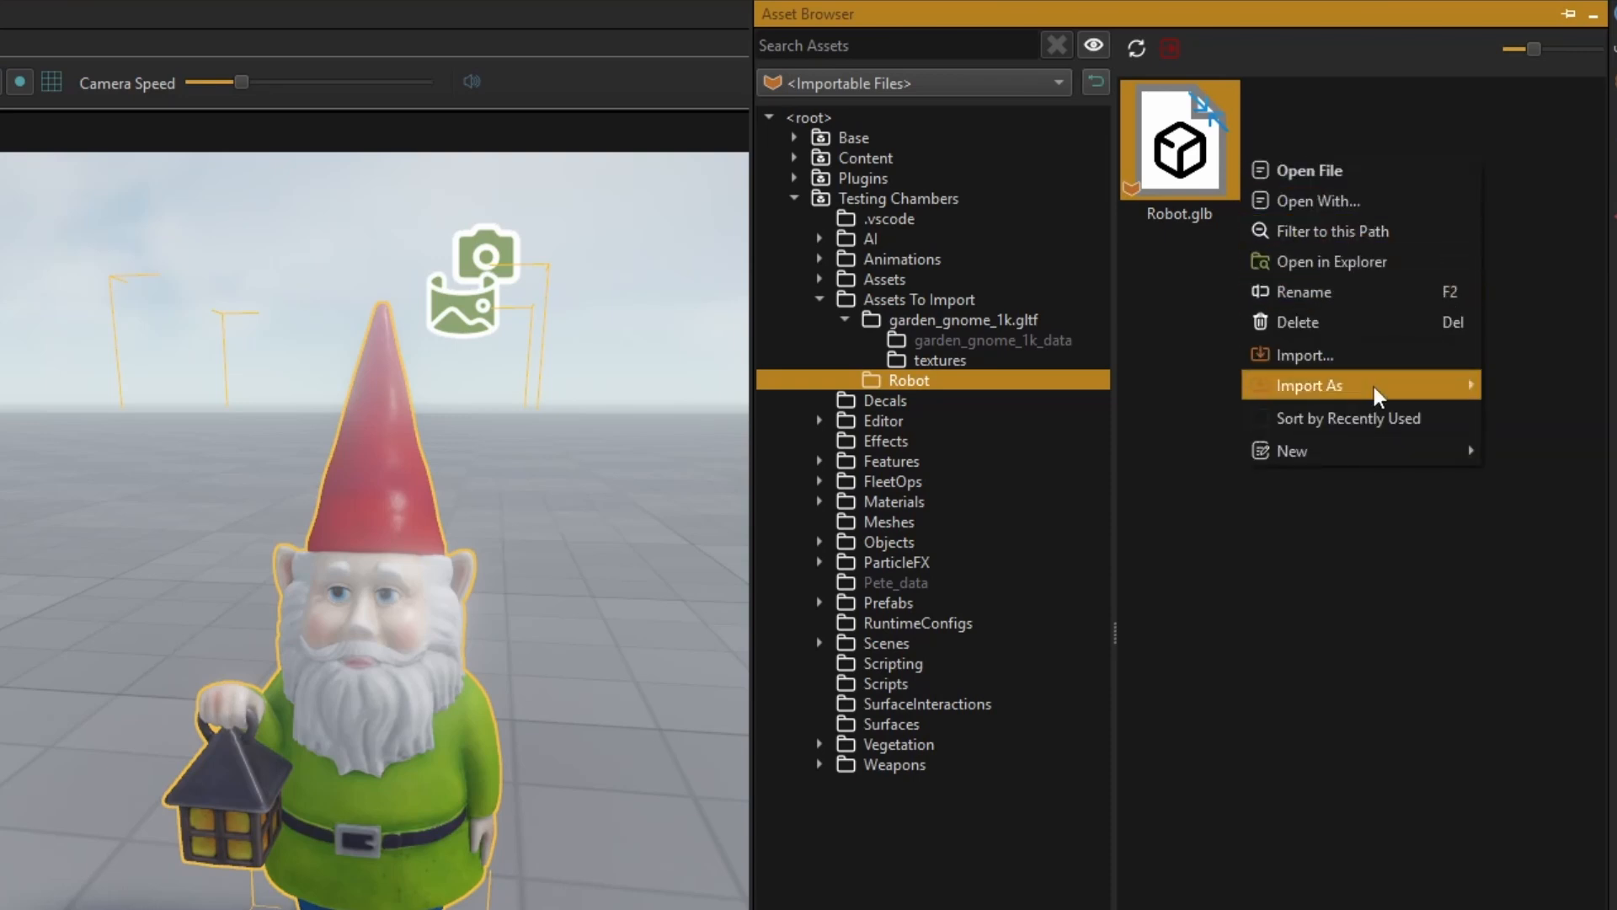
mouse_move(1373, 386)
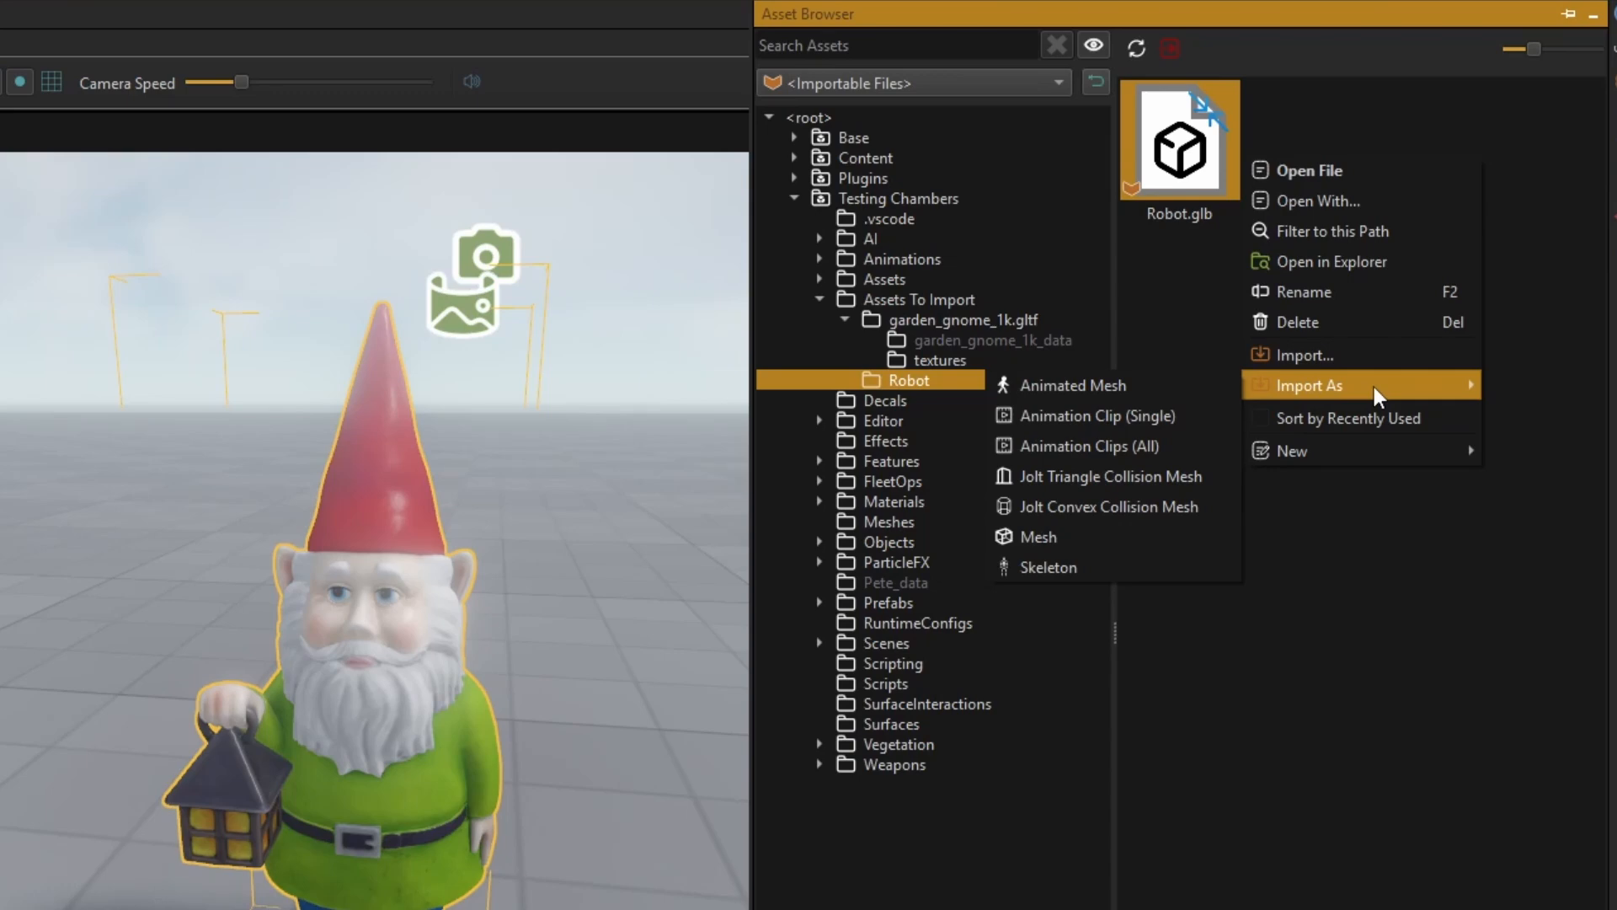
left_click(1132, 384)
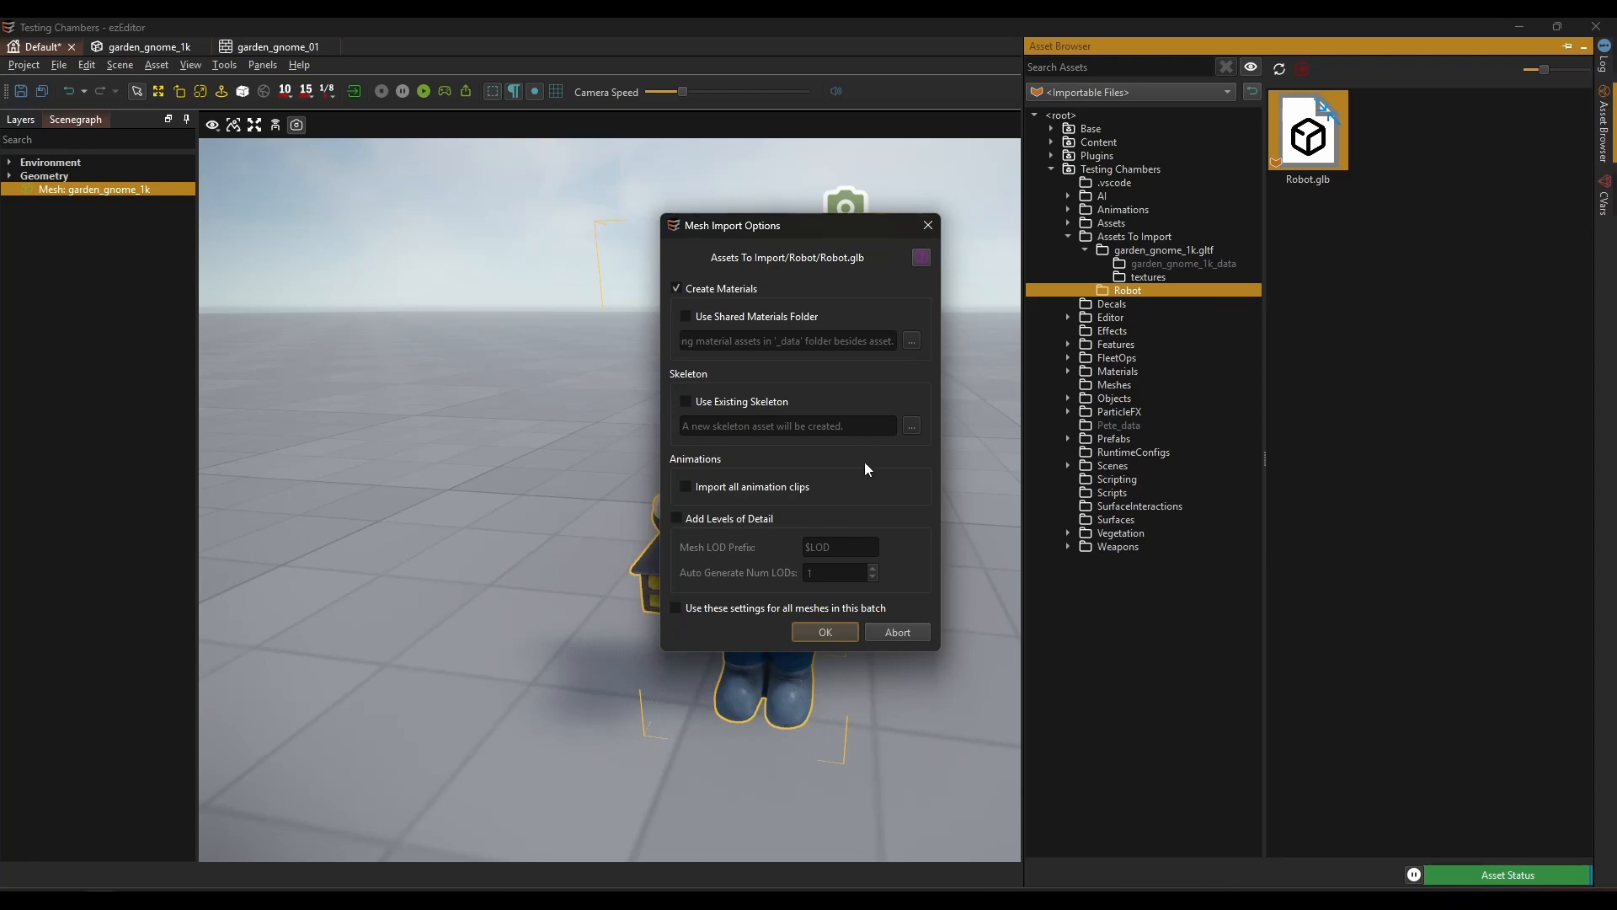
left_click(825, 631)
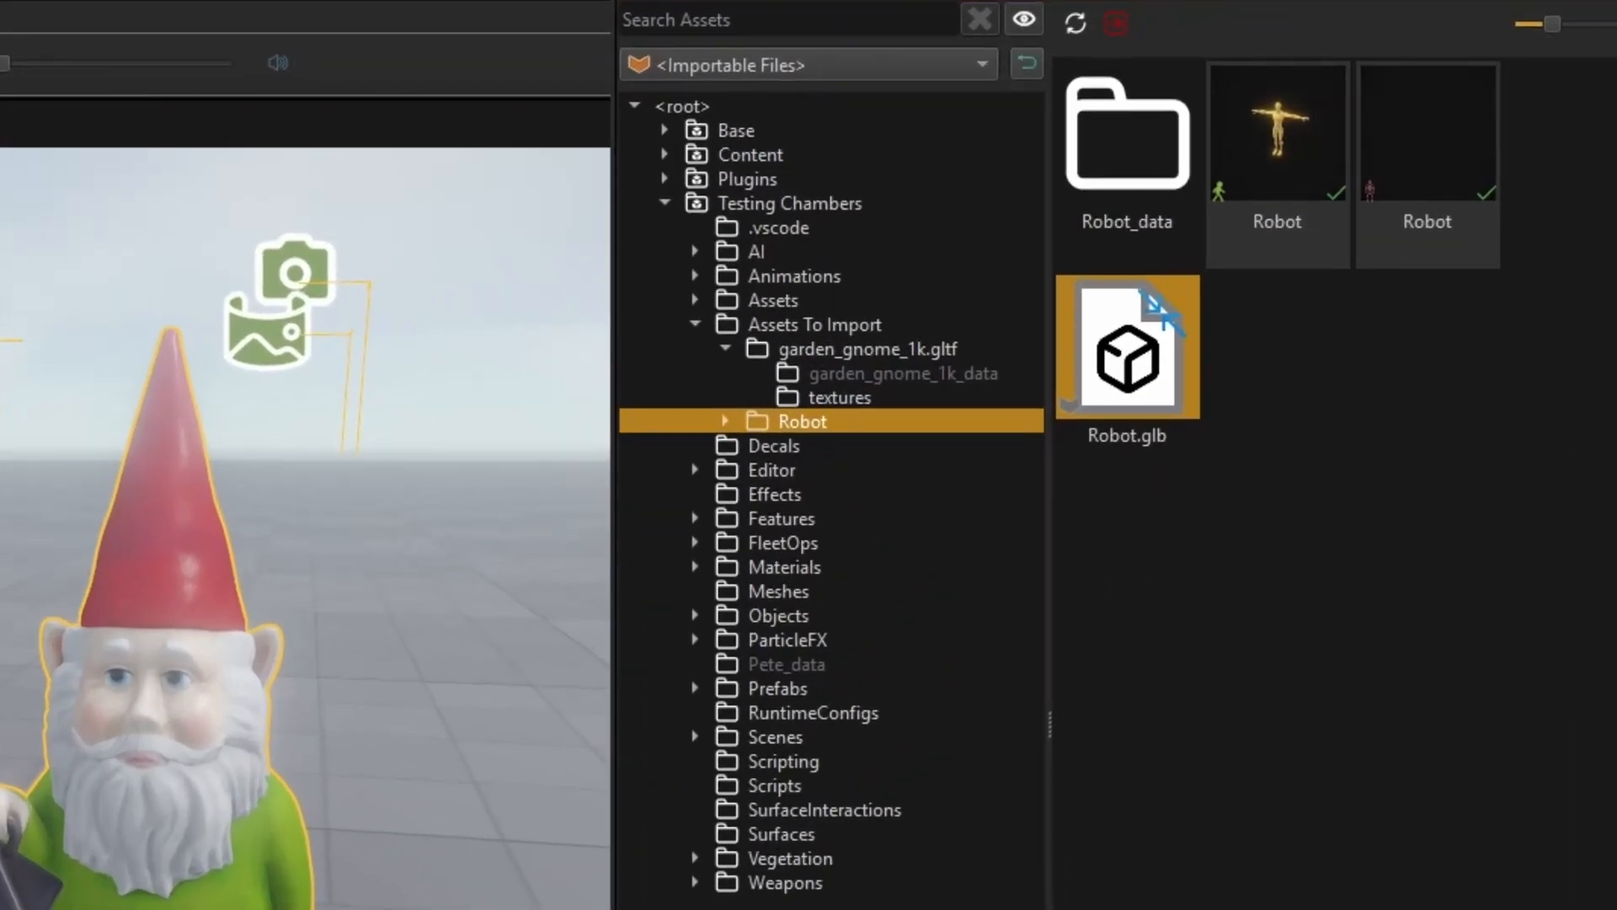
Open the imported Robot animated mesh and the Robot skeleton asset to preview both
left_click(1319, 183)
left_click(1420, 159)
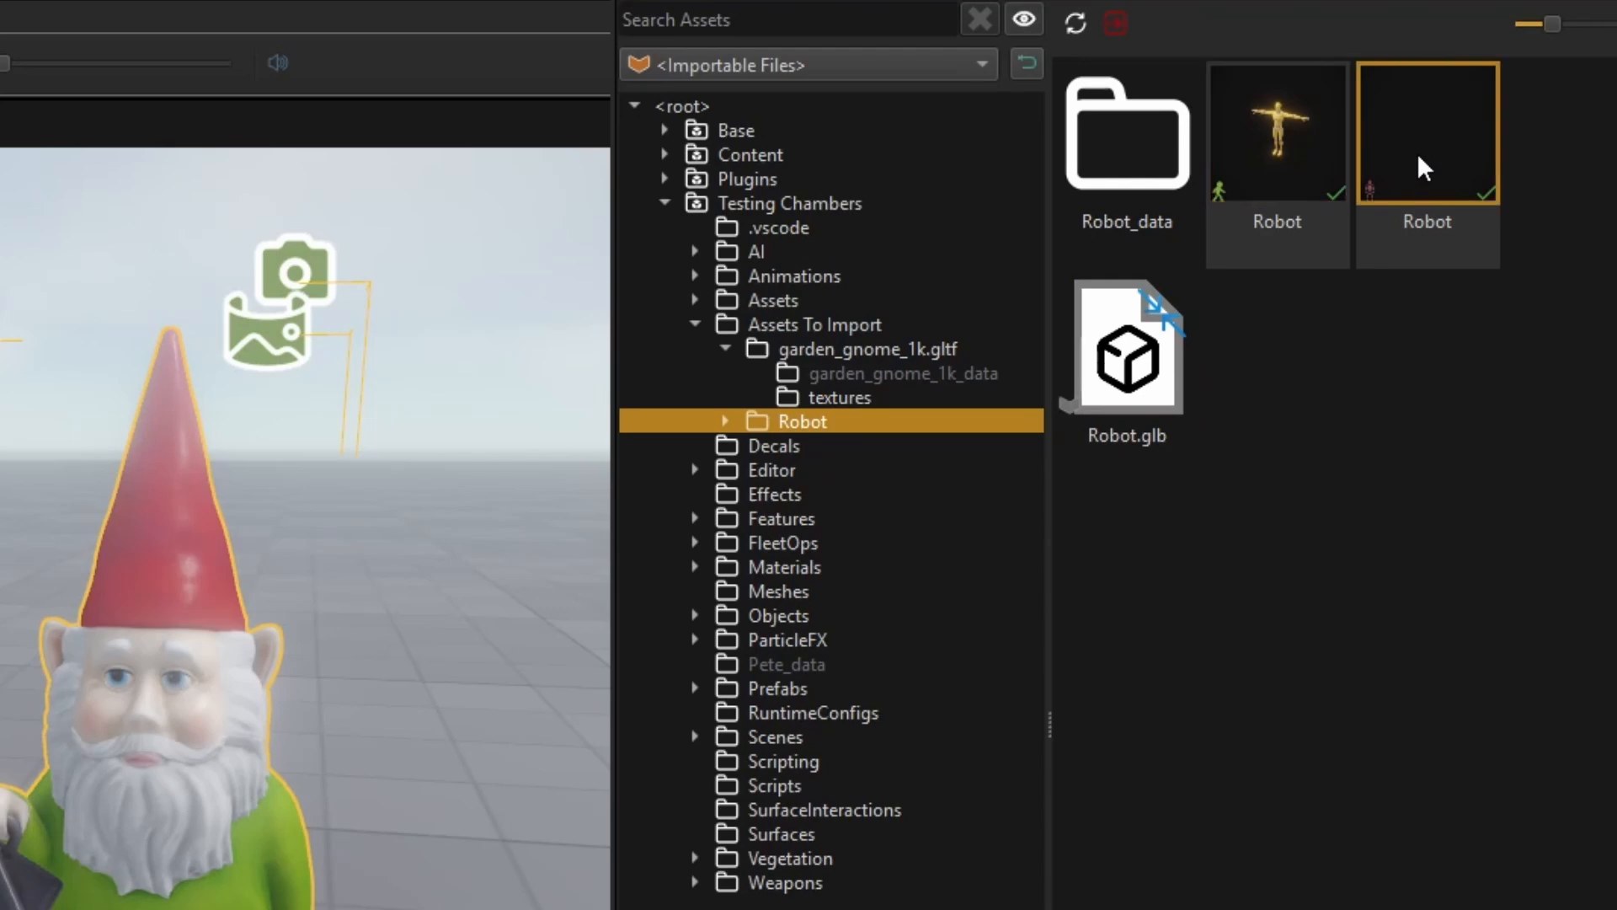
double_click(1319, 160)
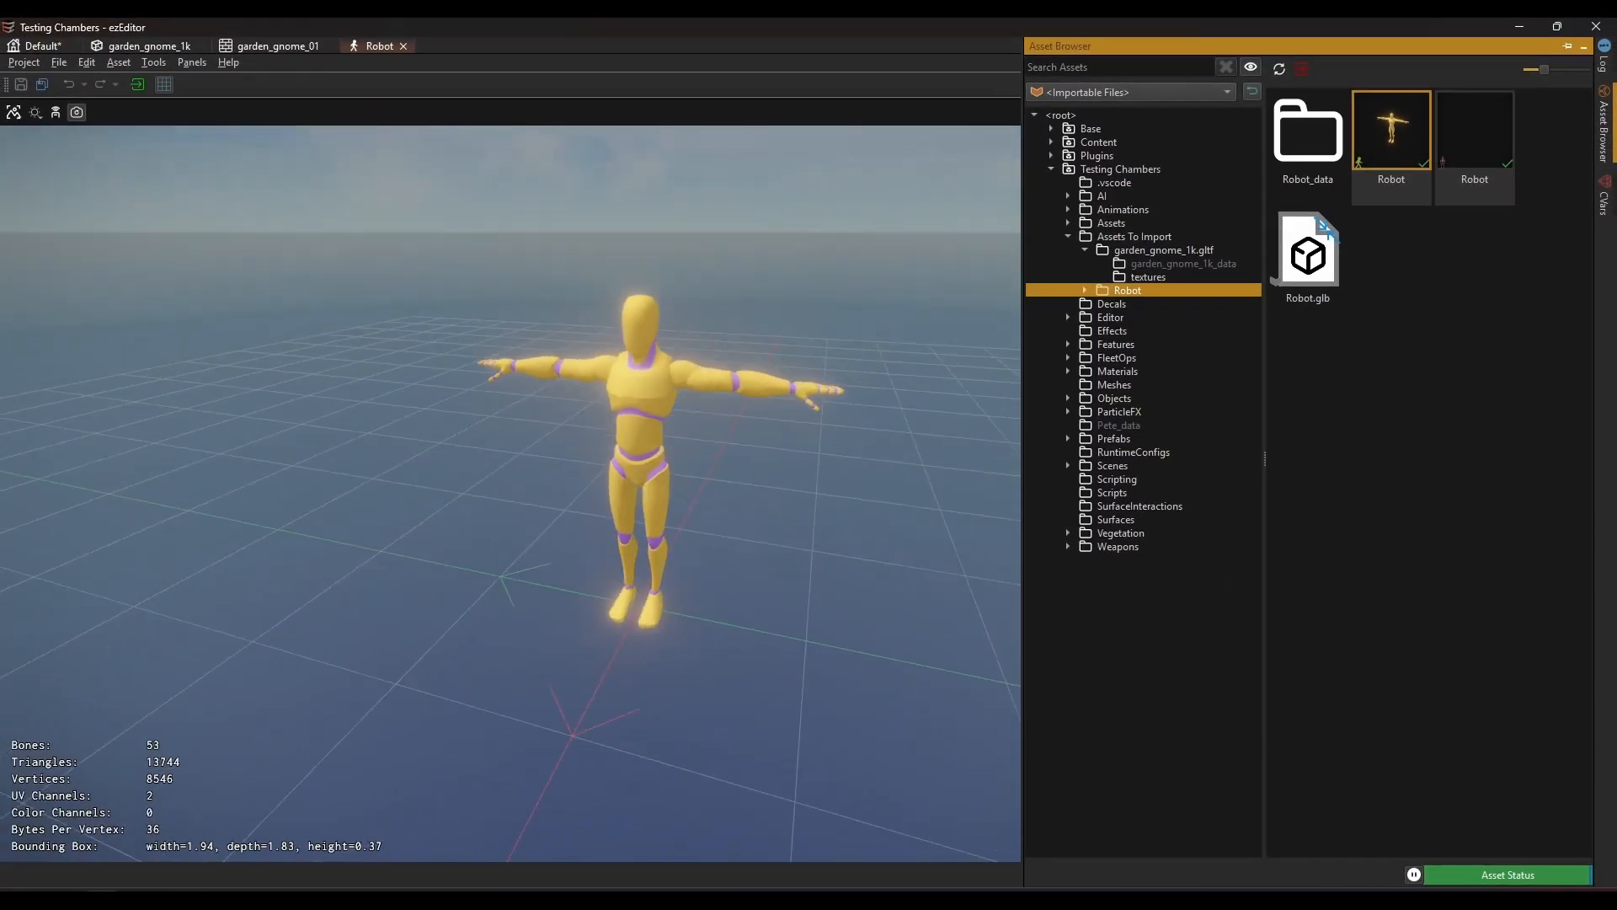
double_click(1449, 125)
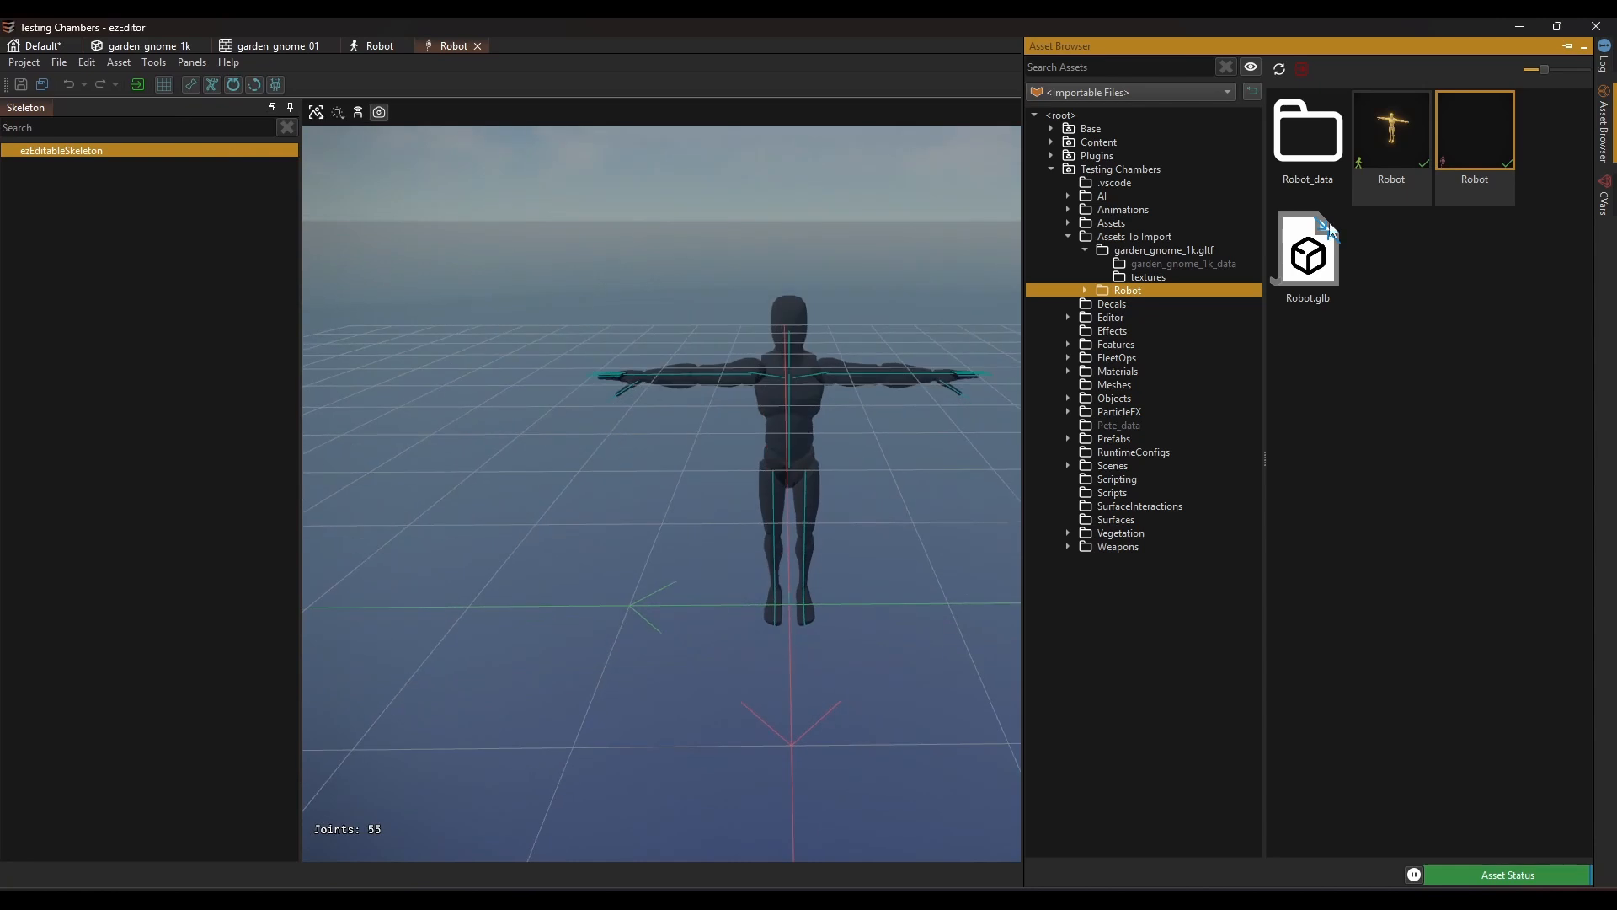
Inspect the Robot skeleton's Uniform Scaling and Import Transform properties
left_click(1607, 120)
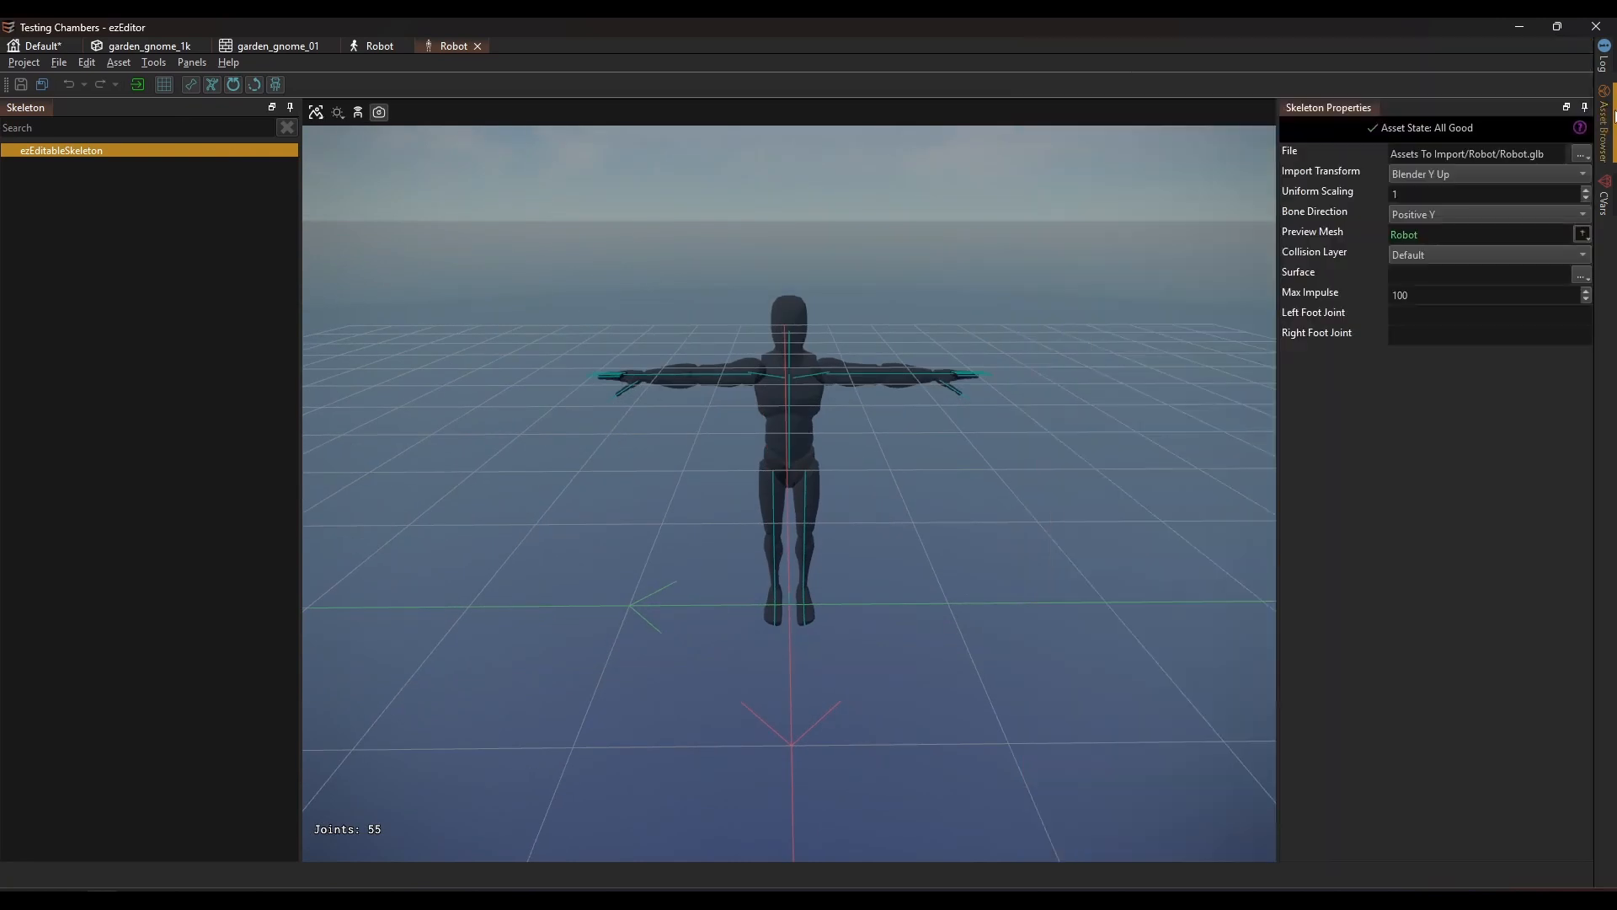
double_click(1394, 193)
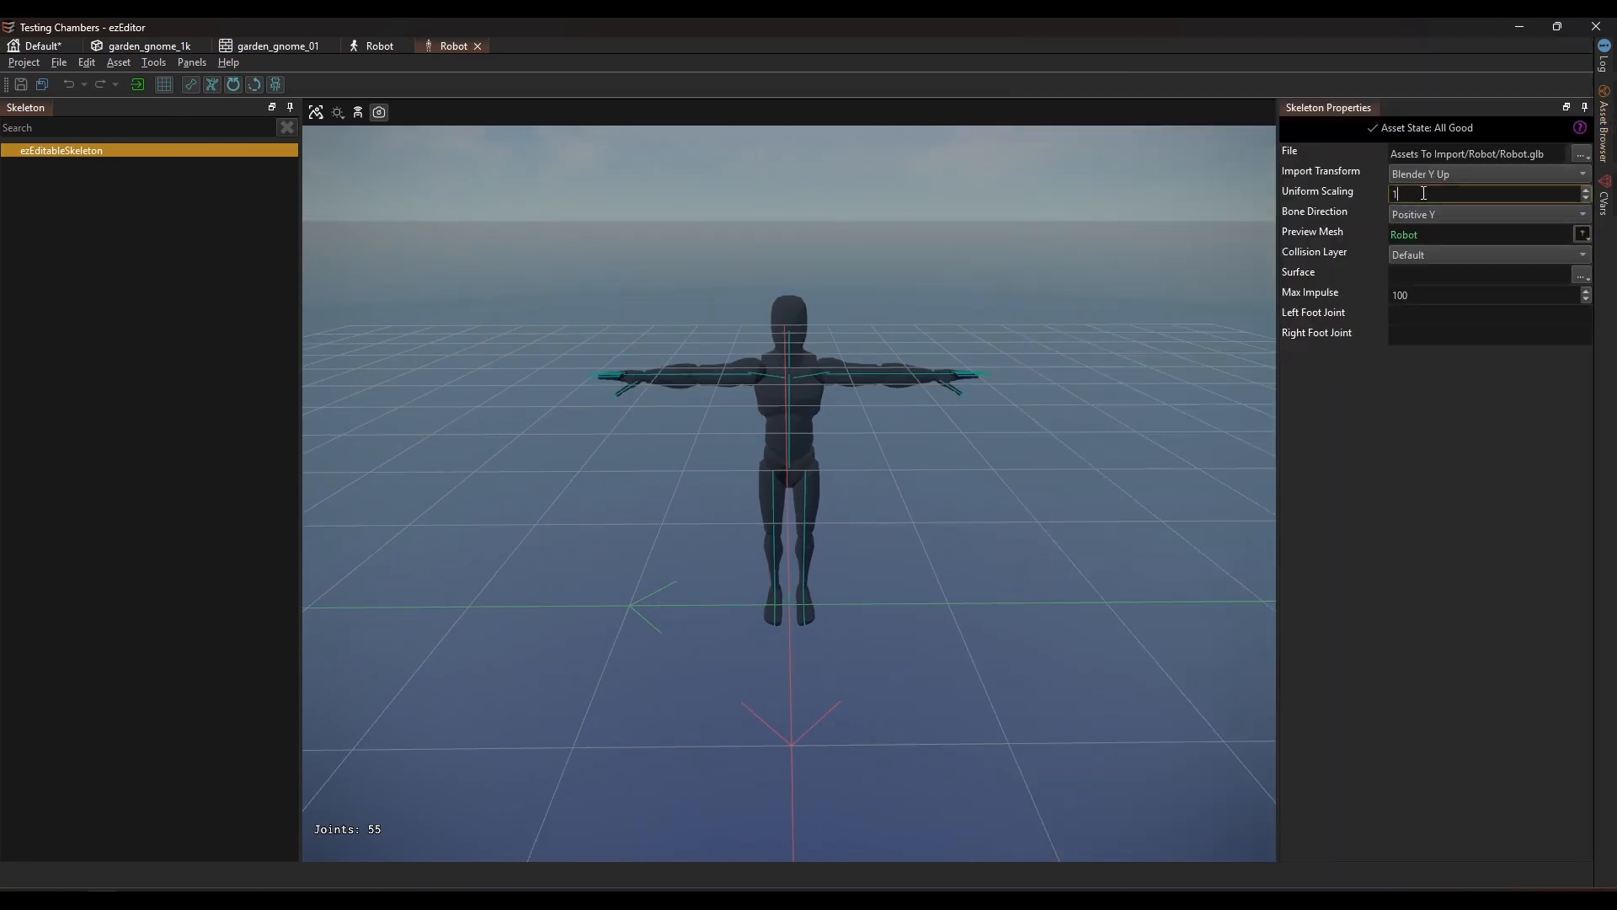
left_click(1465, 174)
left_click(1463, 176)
Import all animation clips from Robot.glb, using the Robot animated mesh as the preview mesh
left_click(1603, 128)
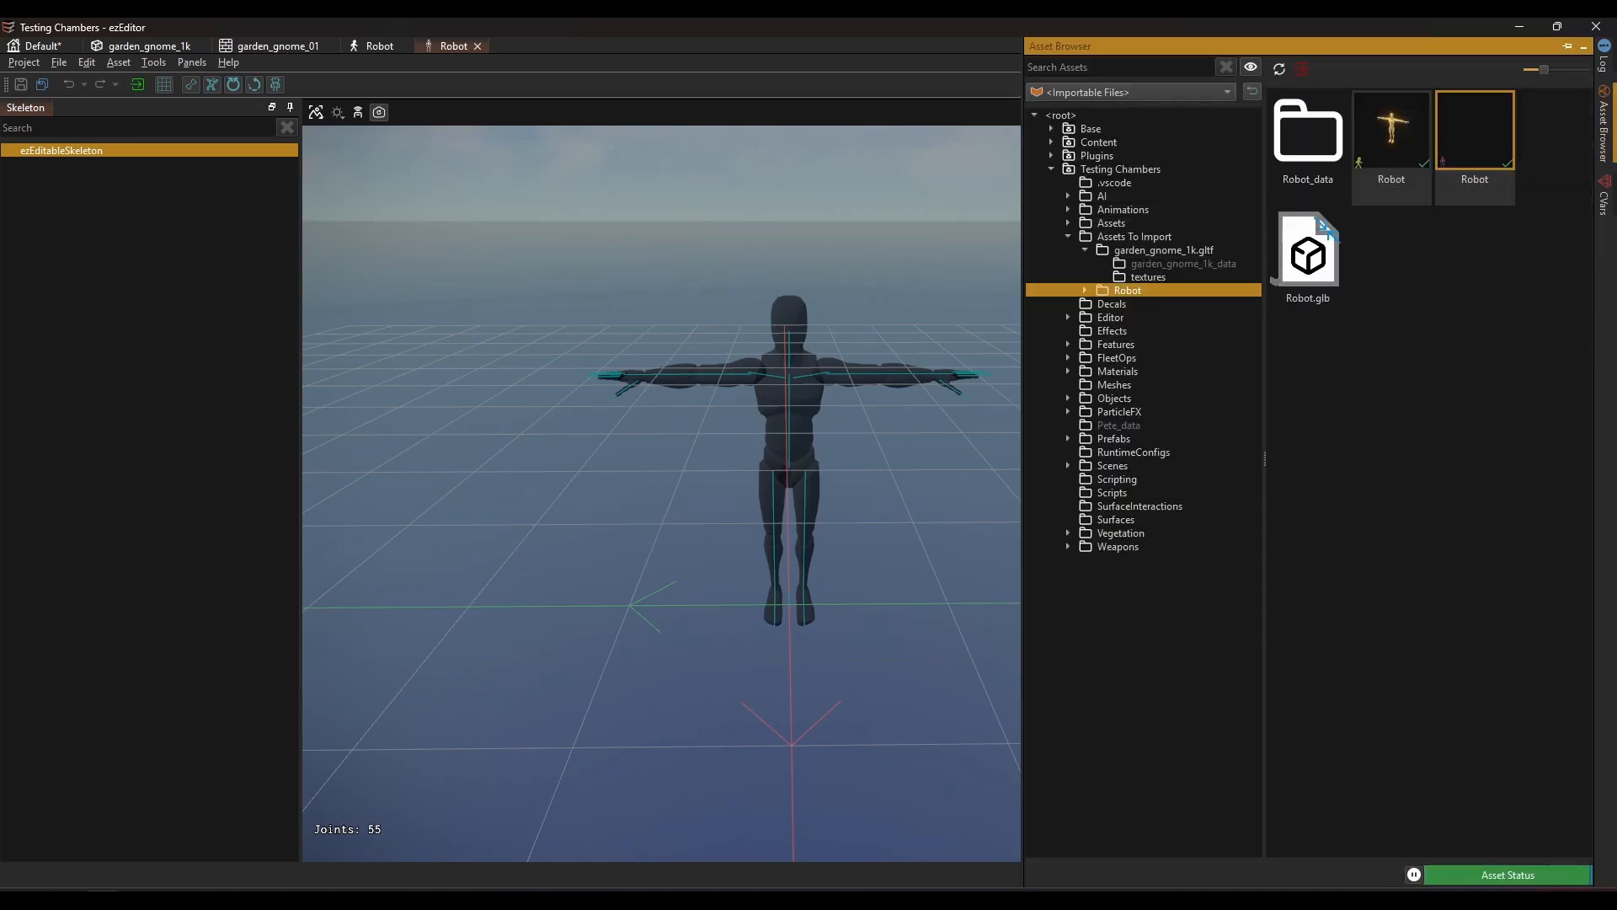
left_click(1338, 246)
right_click(1324, 248)
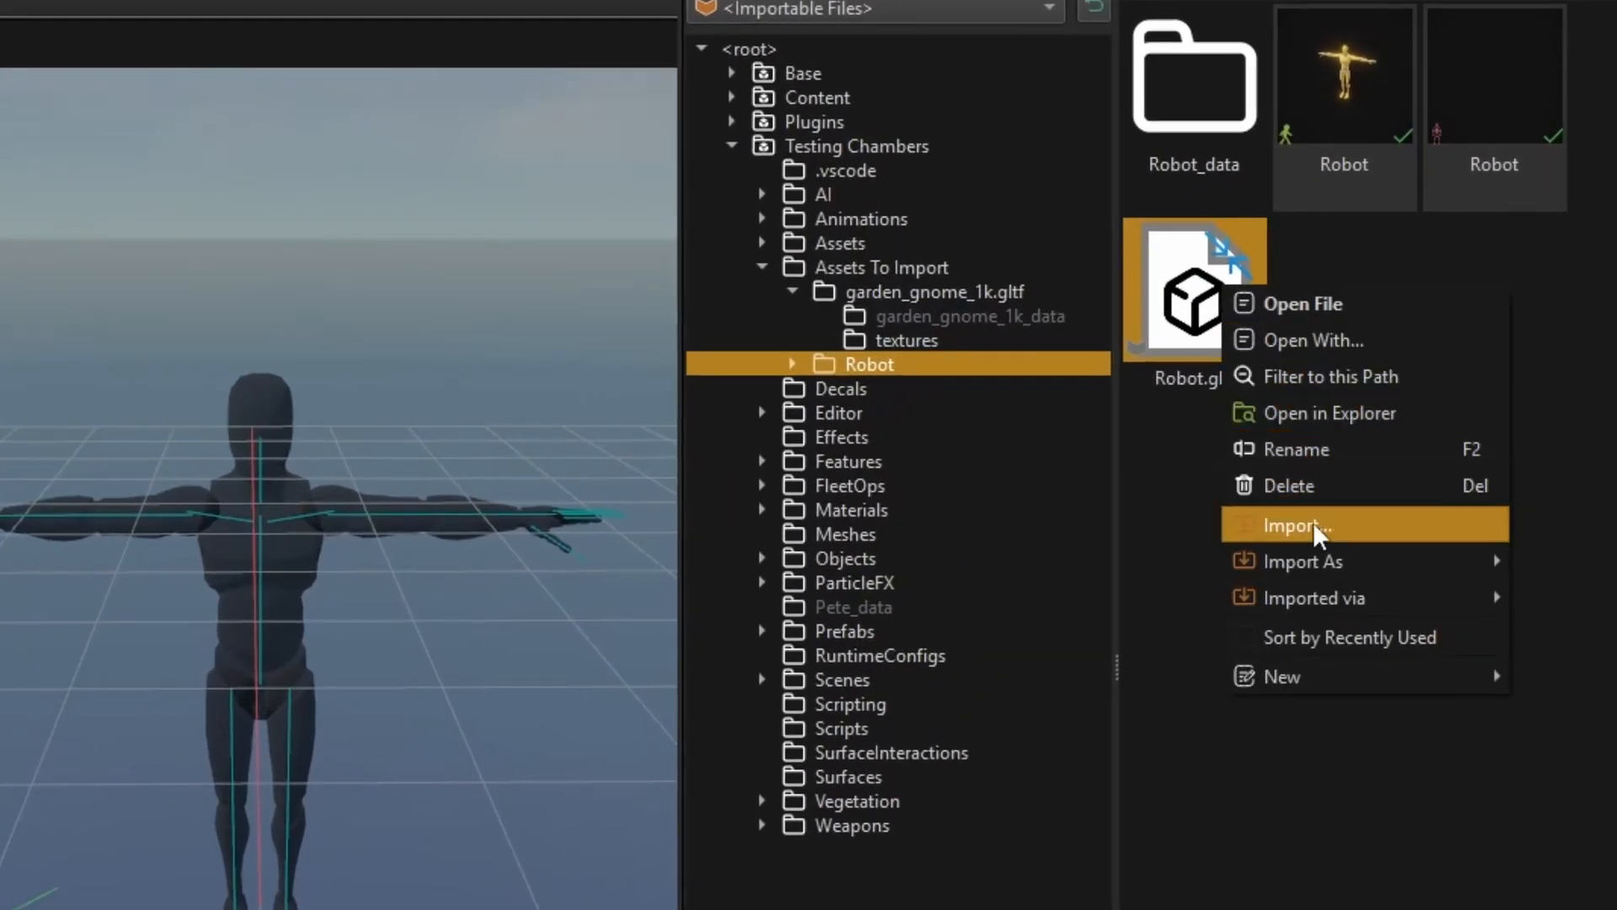
mouse_move(1326, 554)
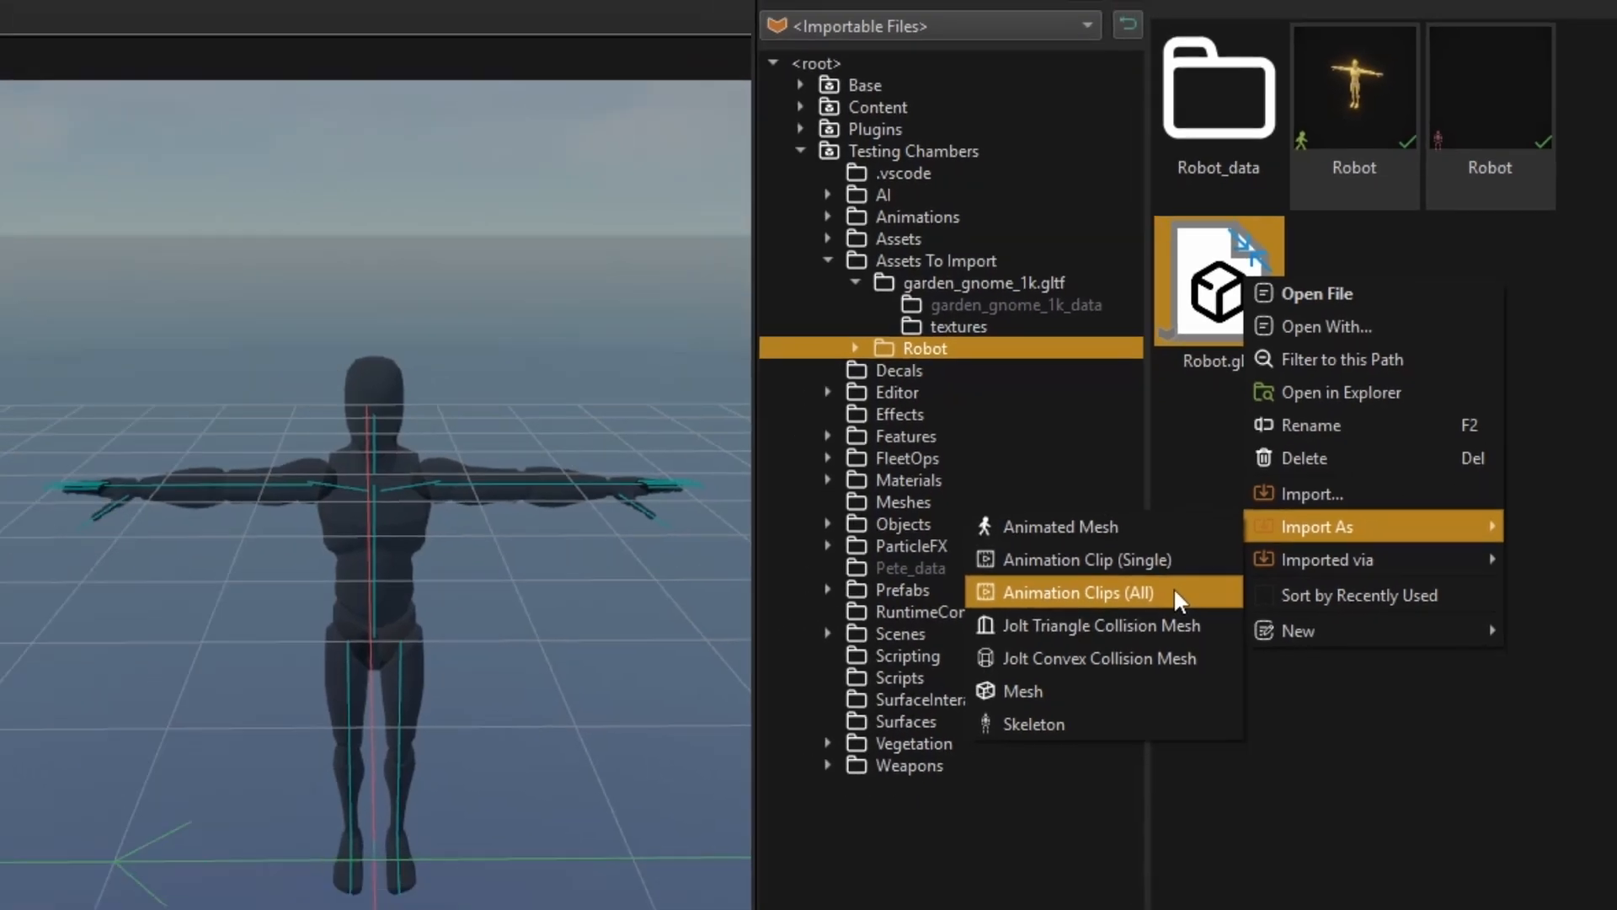
left_click(1174, 588)
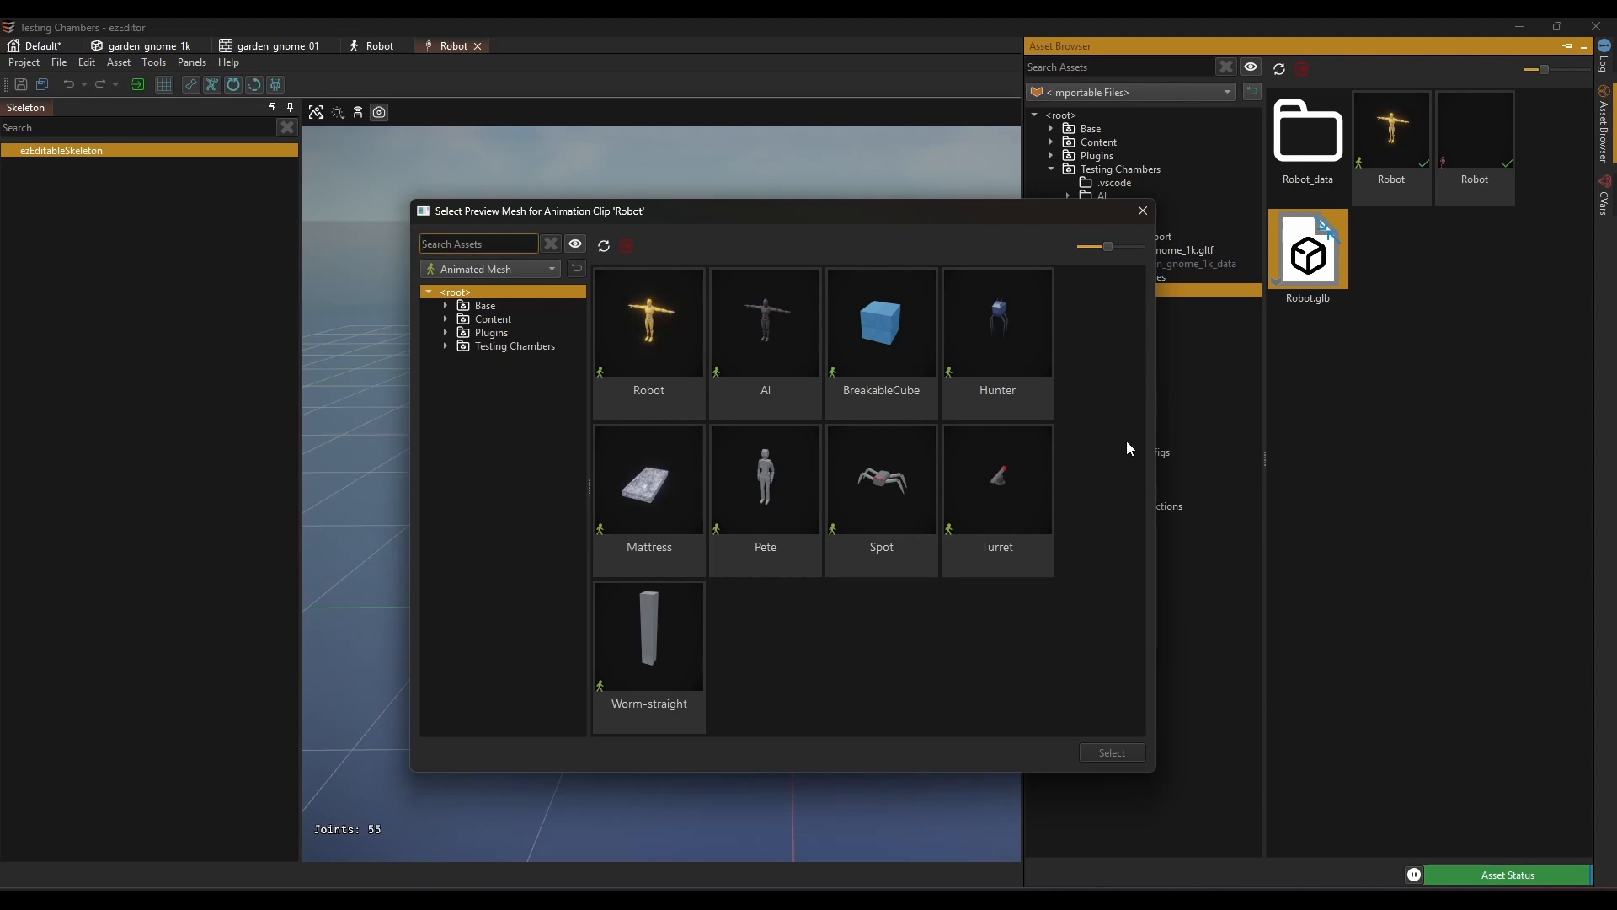
left_click(657, 383)
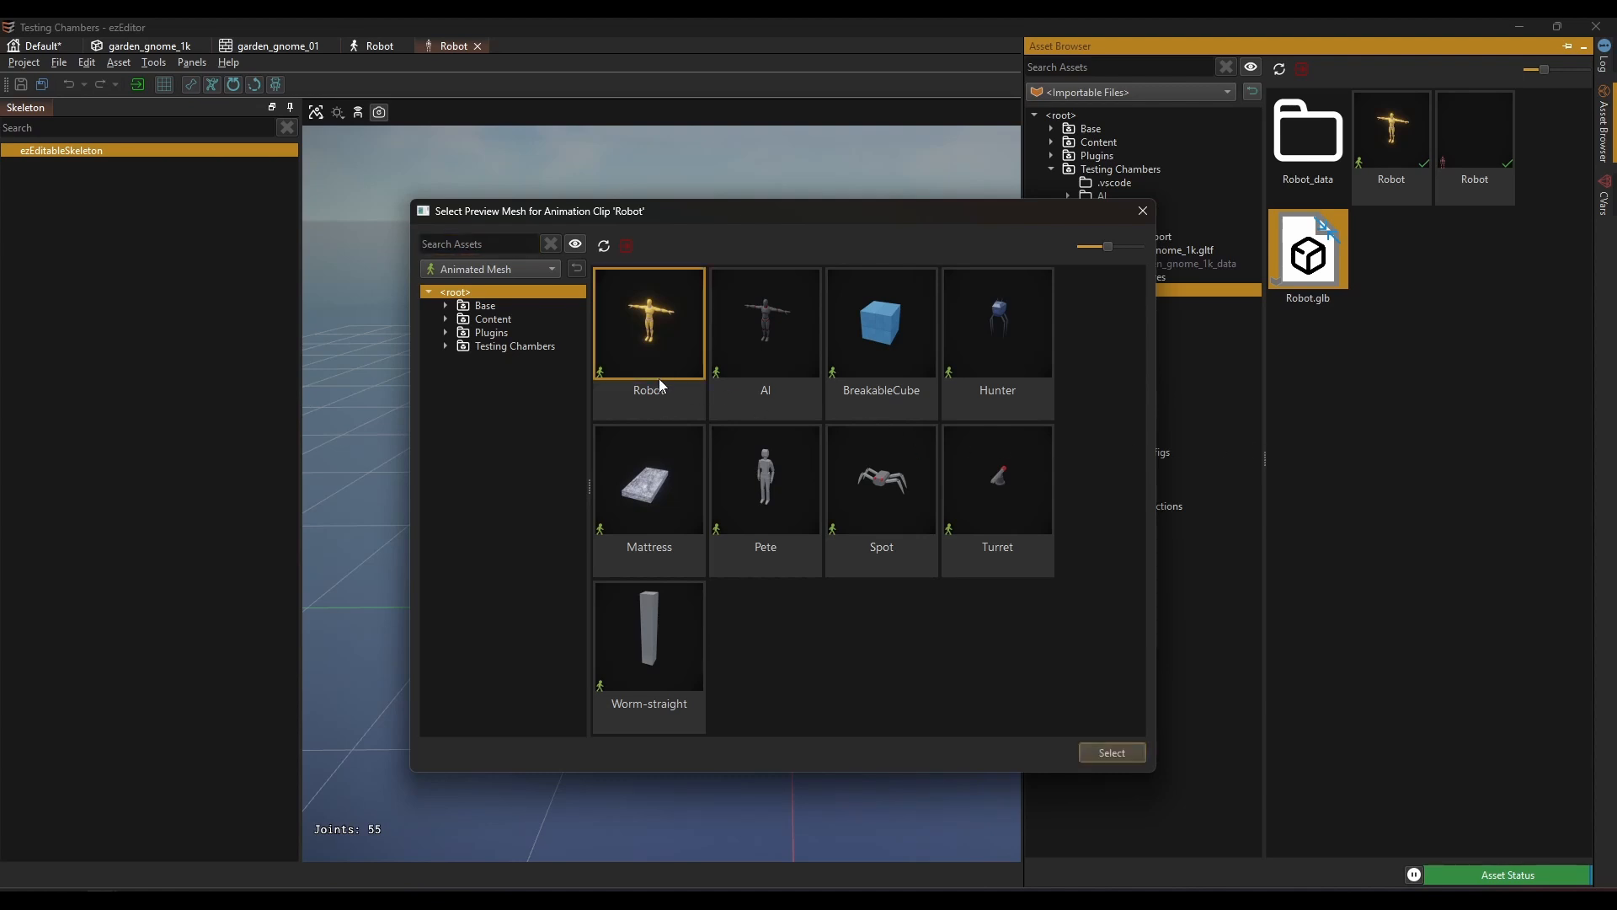
left_click(1112, 753)
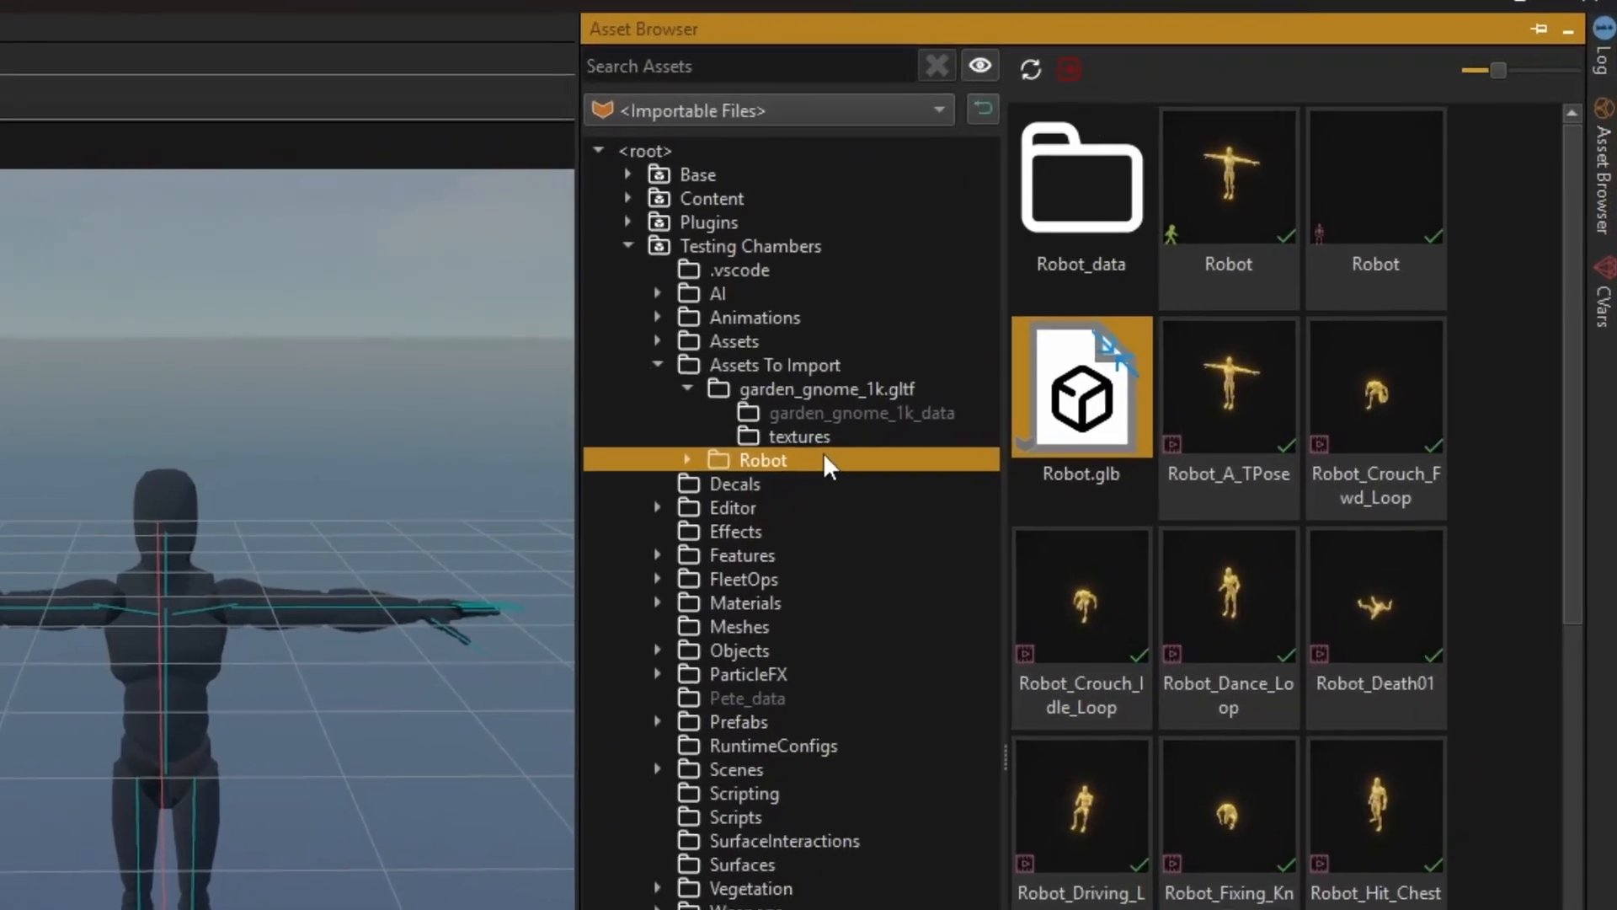
Create a new folder named Animations inside the Robot folder
right_click(1170, 288)
mouse_move(1206, 329)
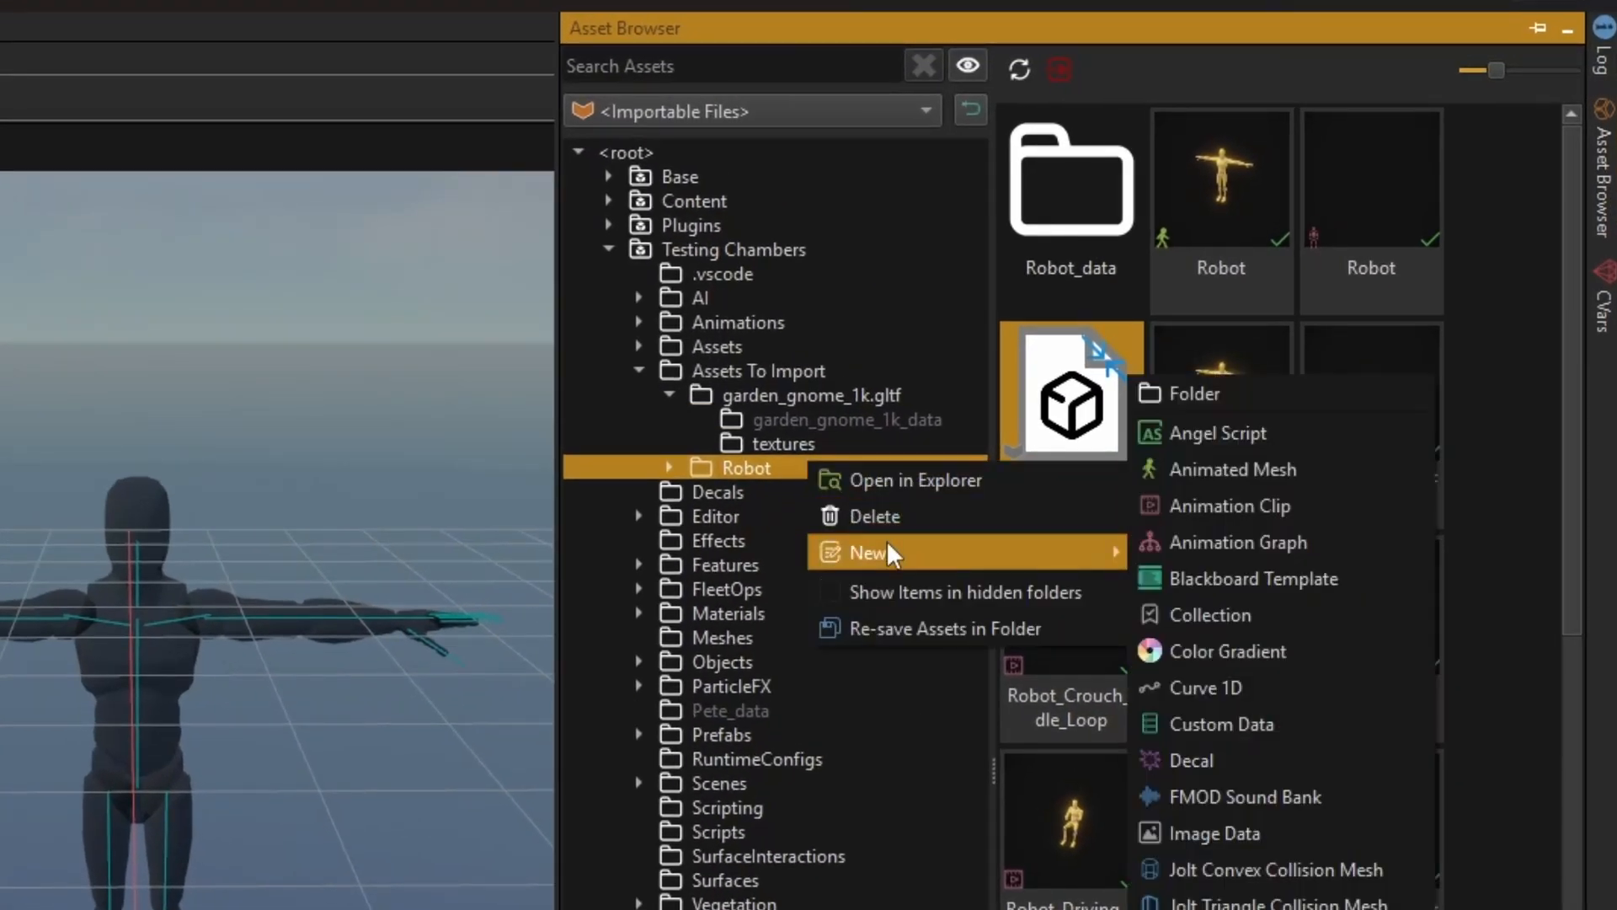
left_click(1225, 394)
type("Animations")
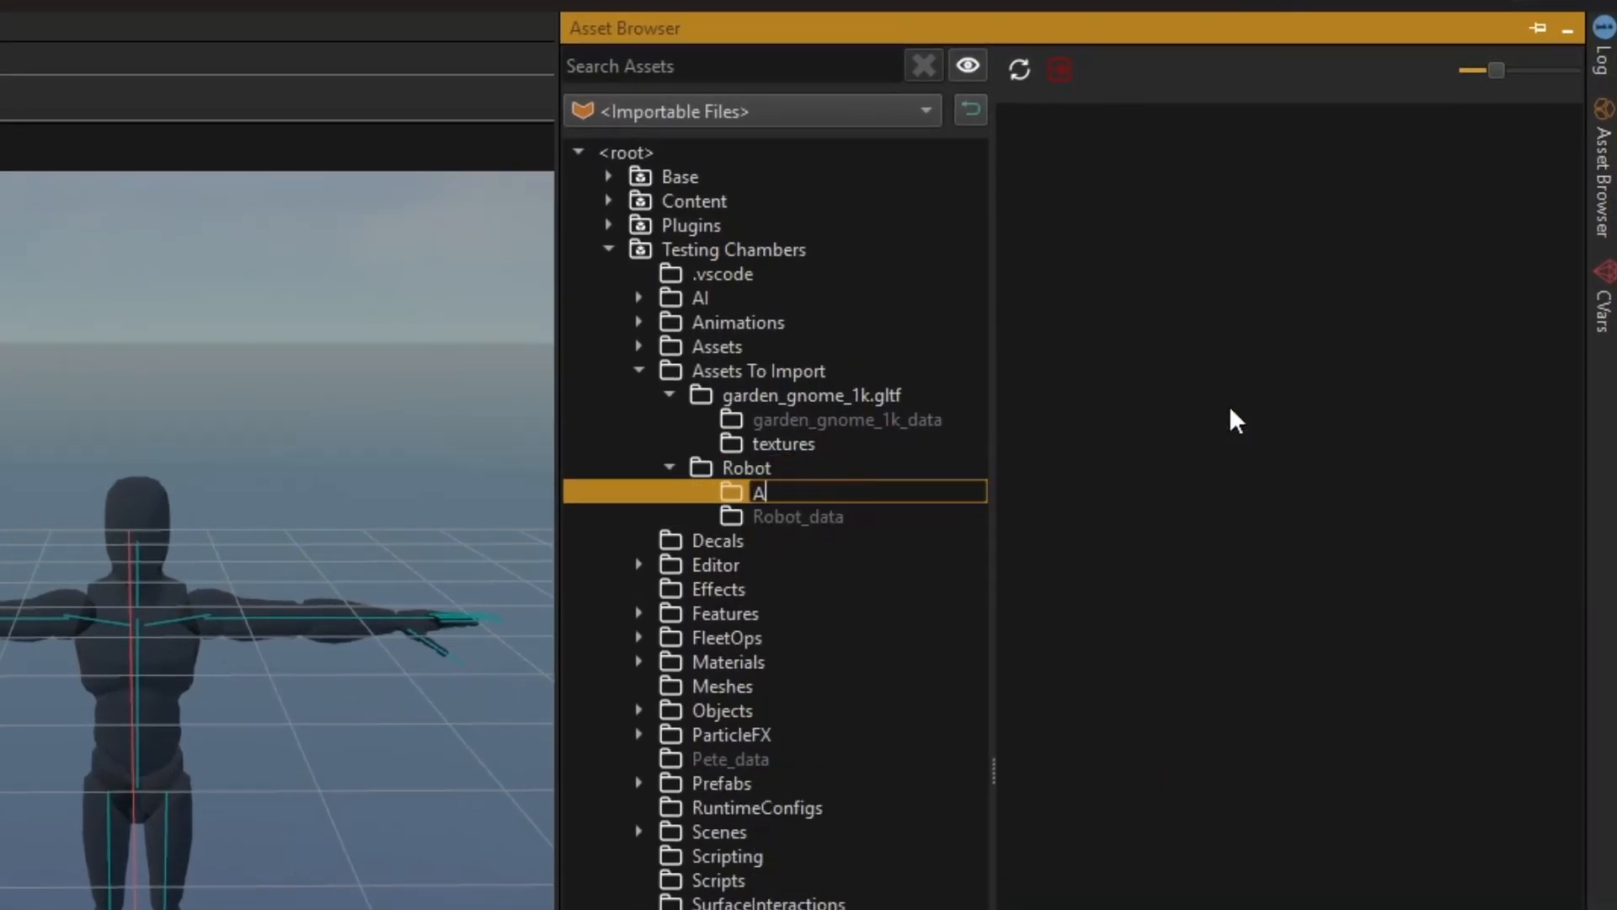
key("Return")
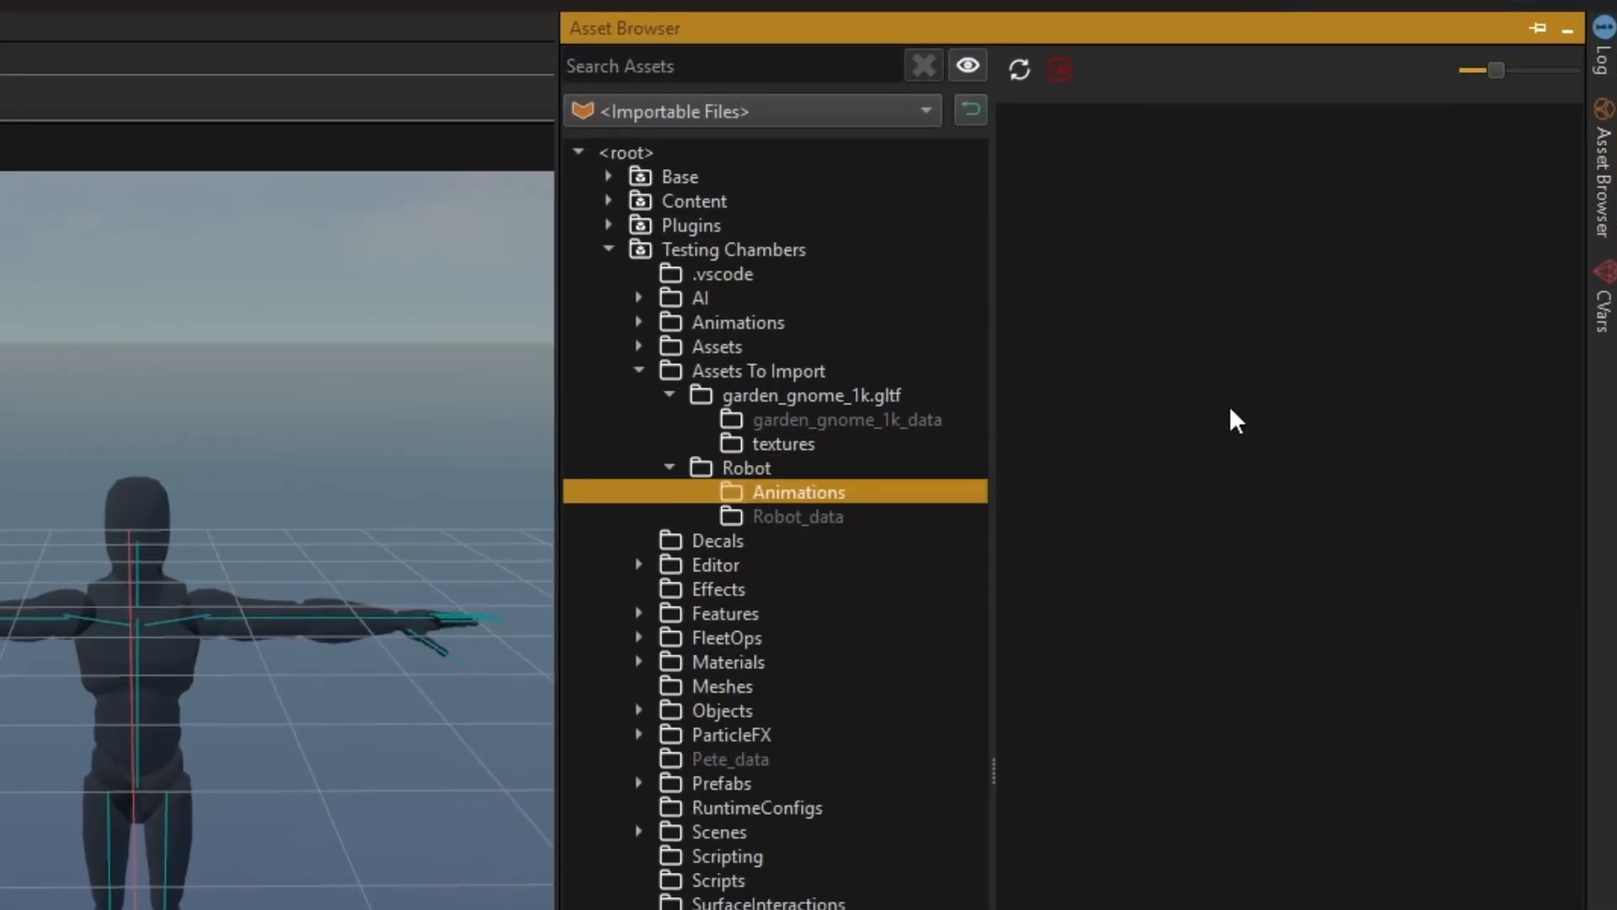
Move all Animation Clip assets from the Robot folder into its Animations subfolder and view them with the type filter cleared
left_click(960, 468)
left_click(784, 112)
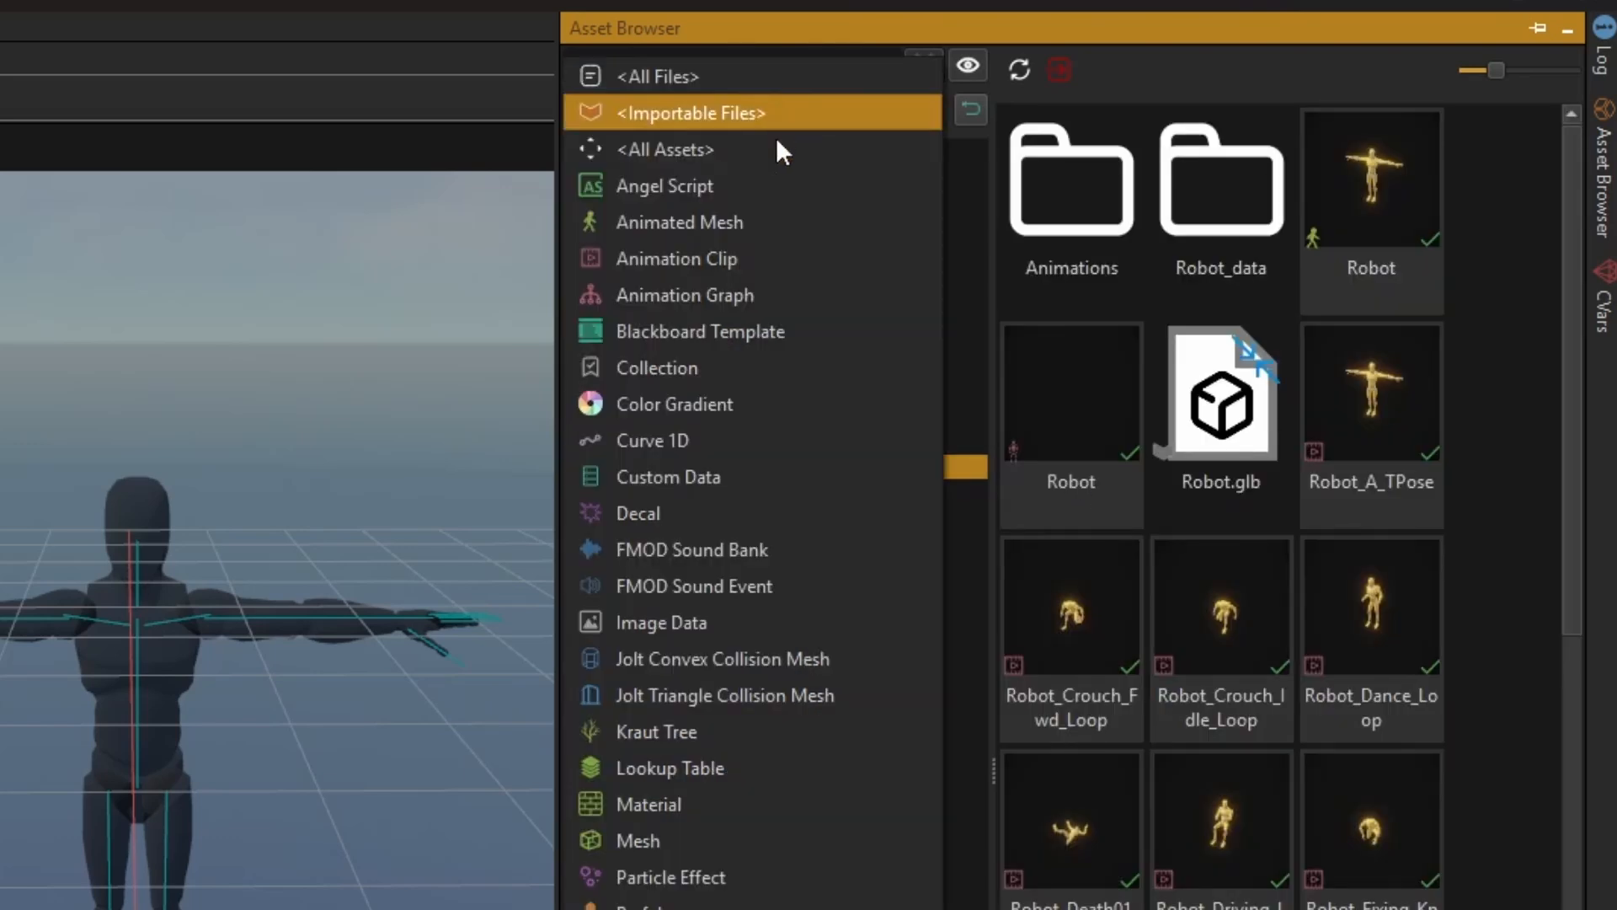
left_click(769, 258)
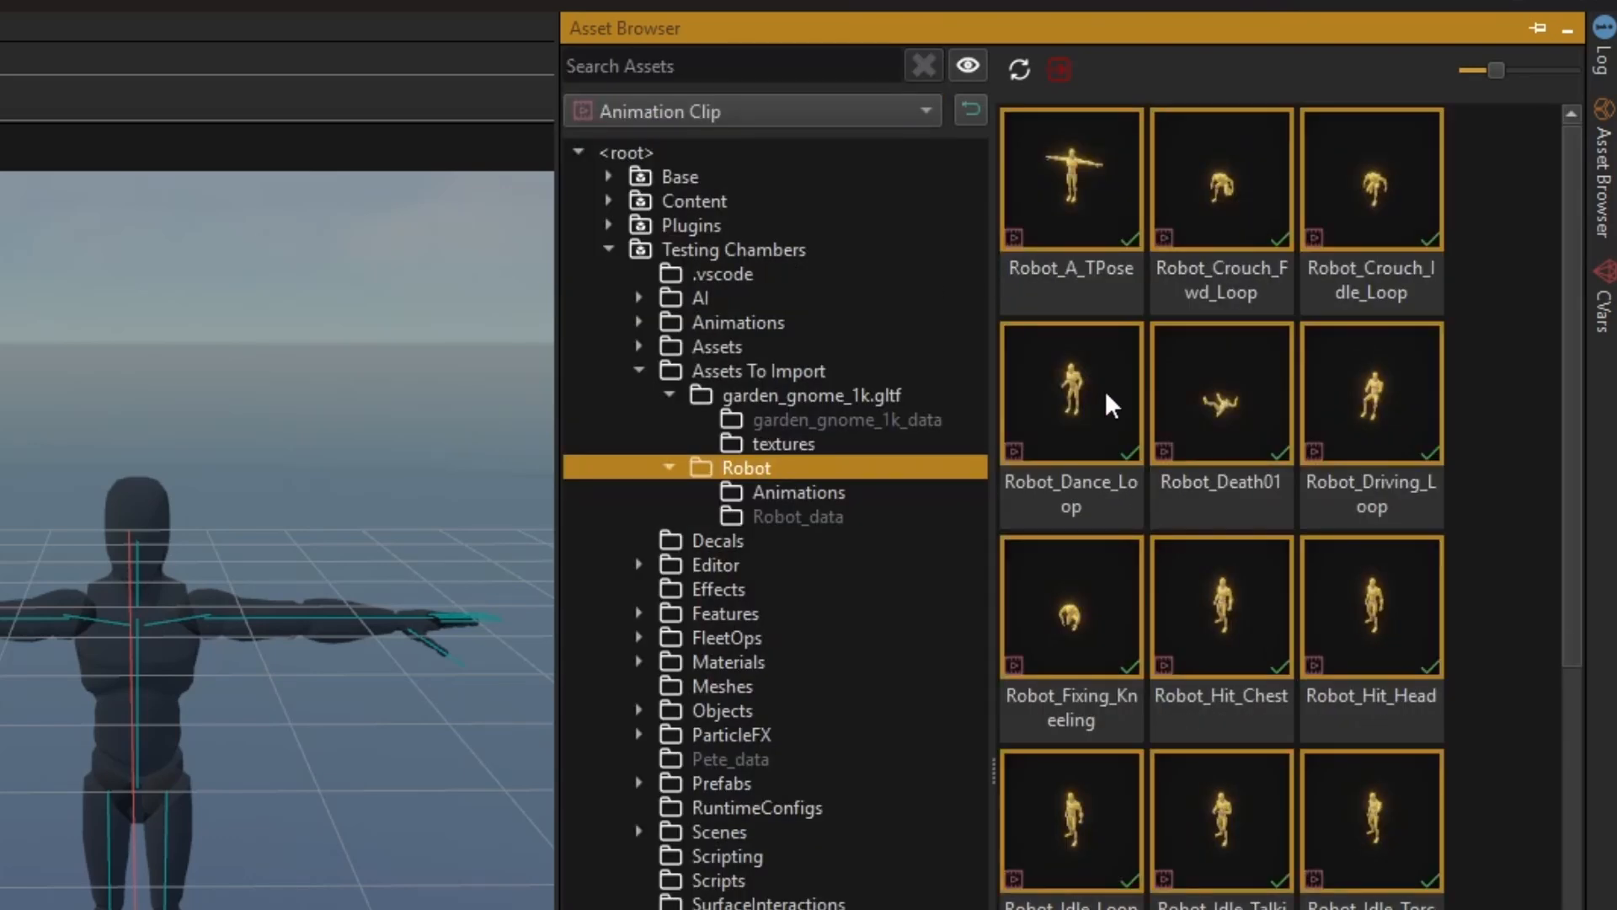
left_click_drag(1106, 394, 848, 491)
left_click(362, 797)
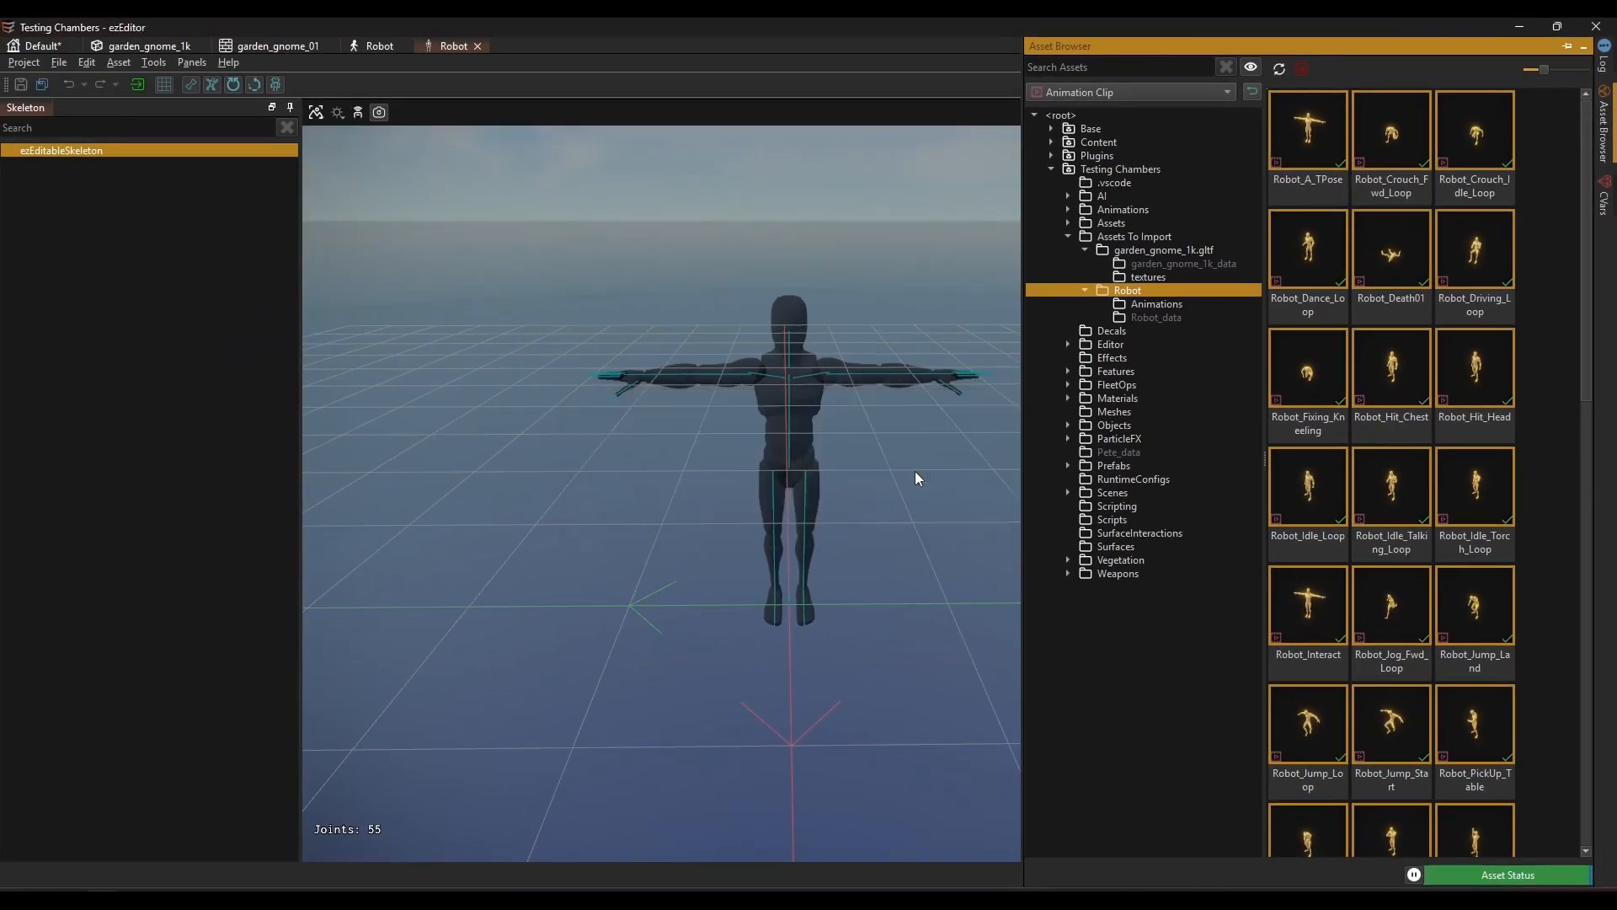
left_click(1252, 92)
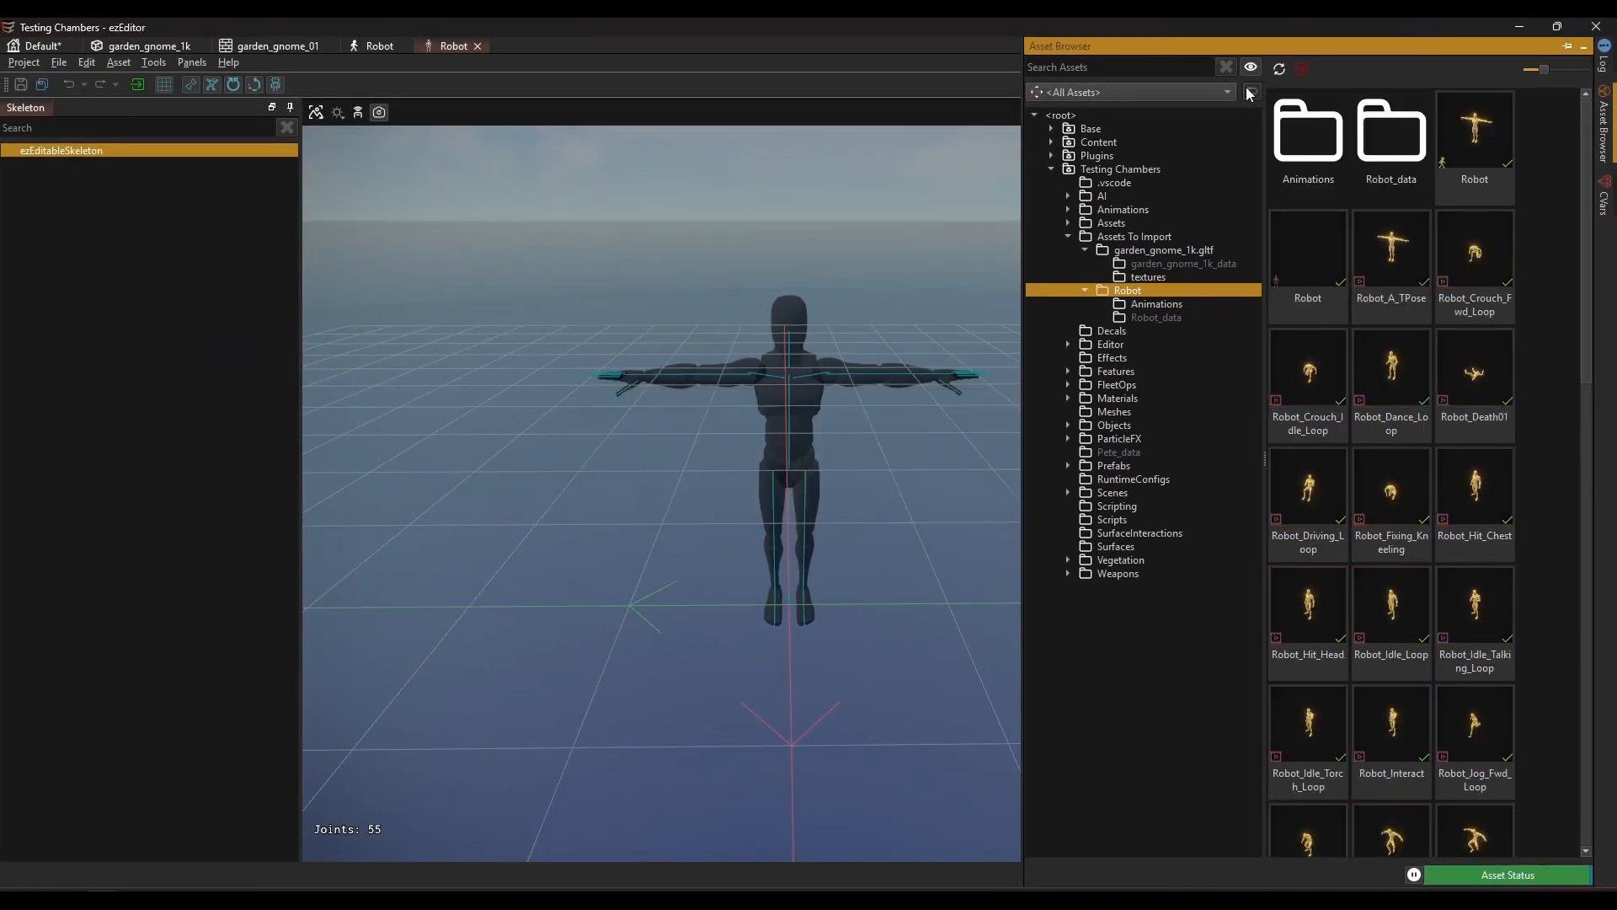
left_click(1189, 303)
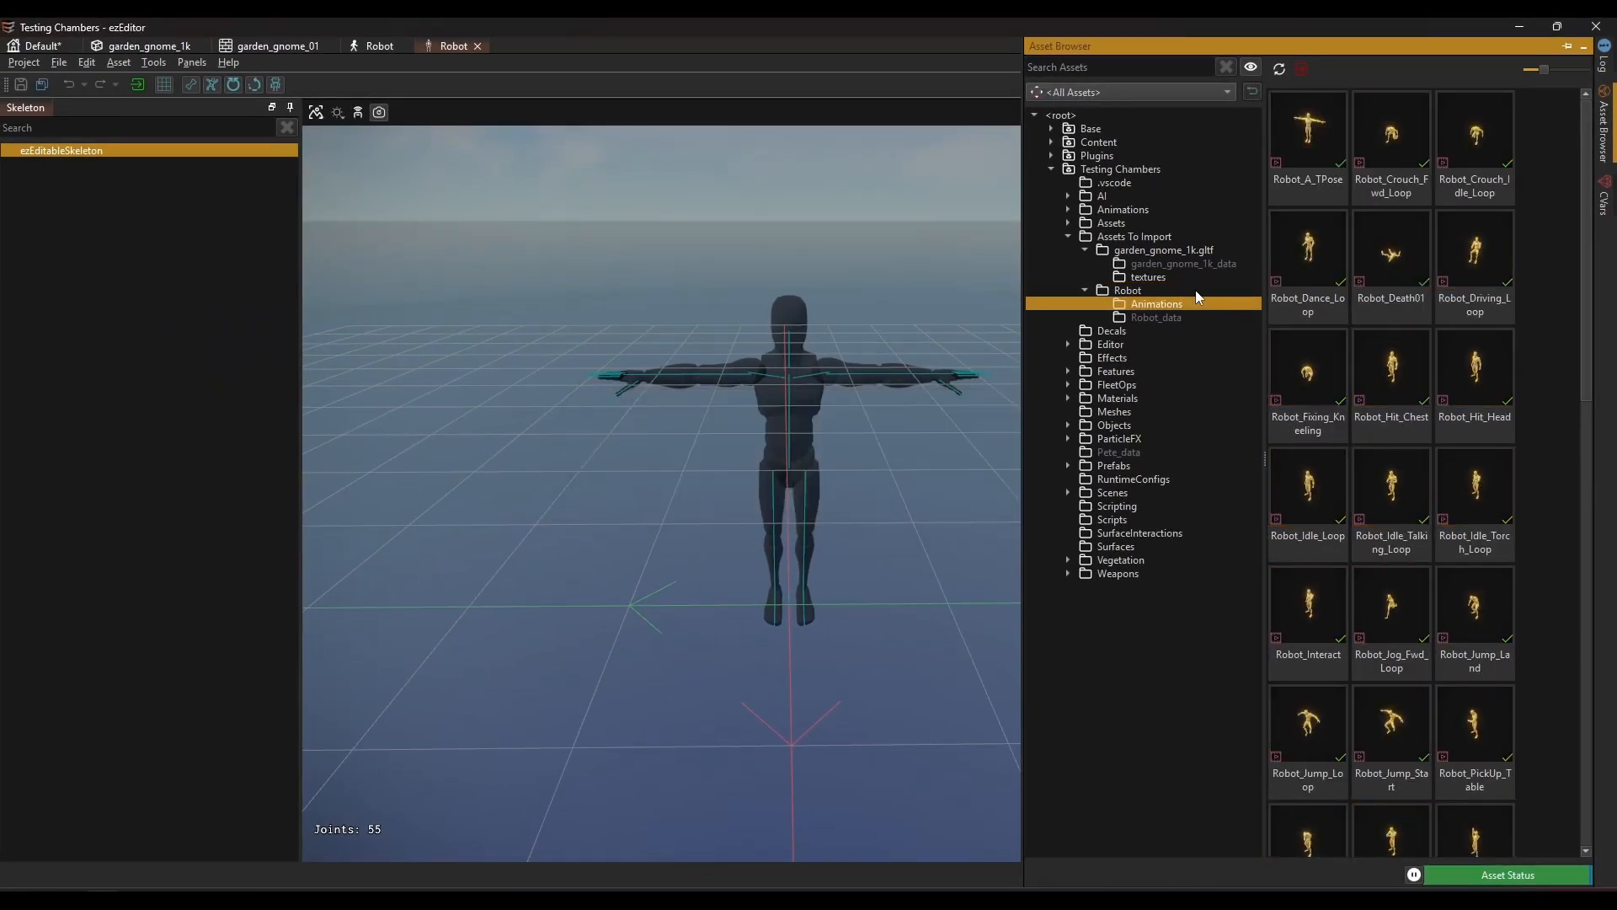
Switch to File Explorer and rename garden_gnome_1k.gltf in the garden_gnome_1k.gltf folder to garden_gnome.gltf
left_click(193, 855)
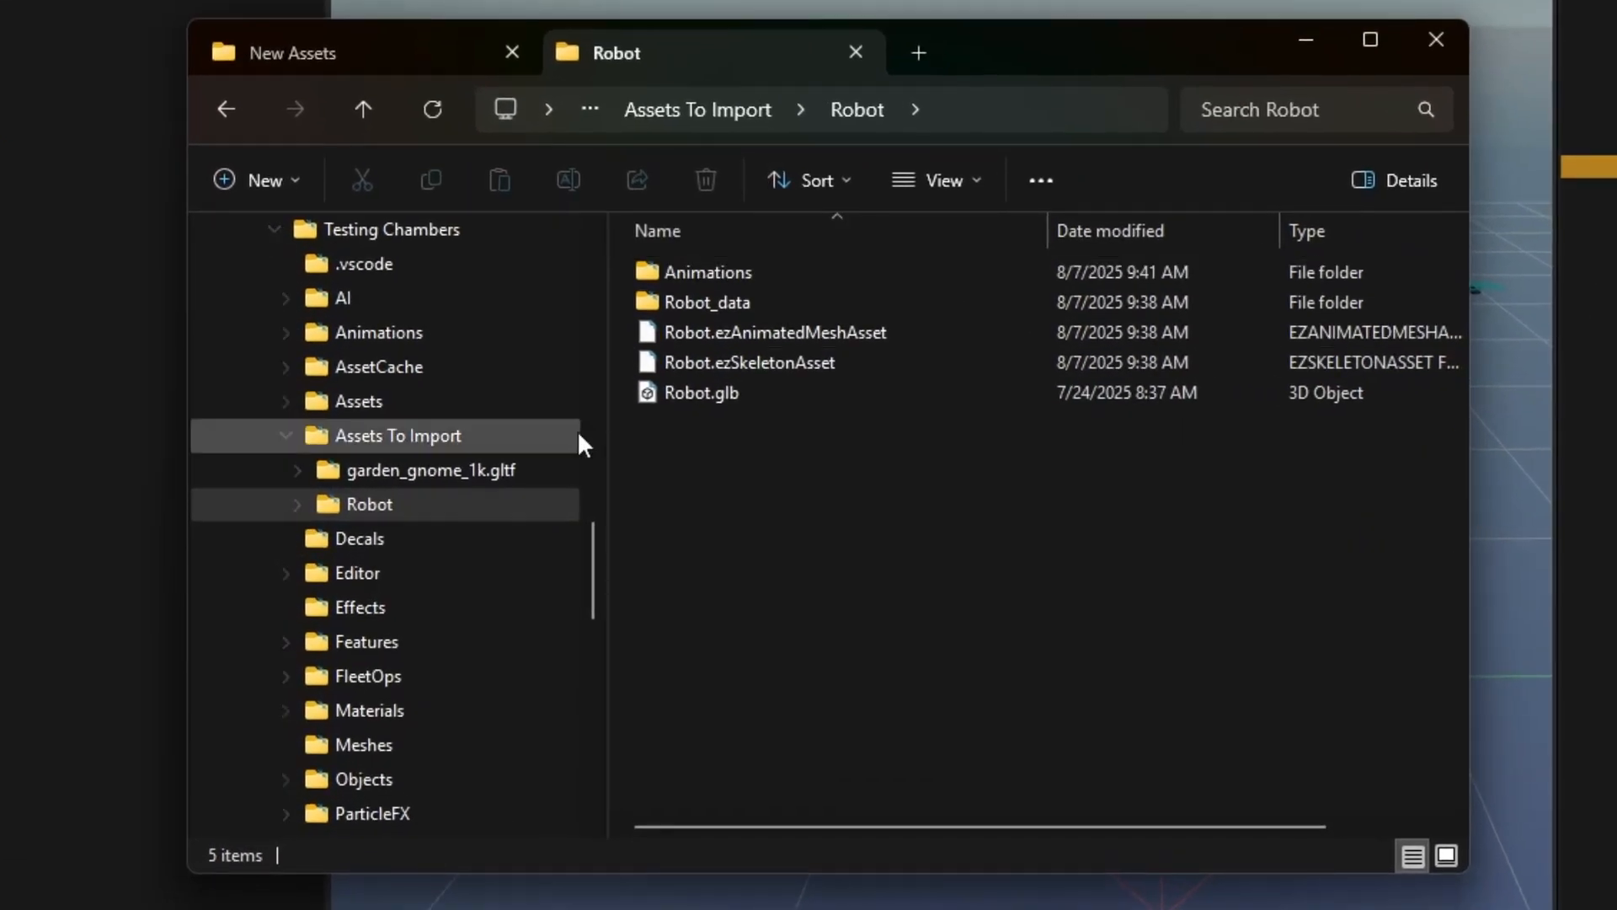
left_click(471, 470)
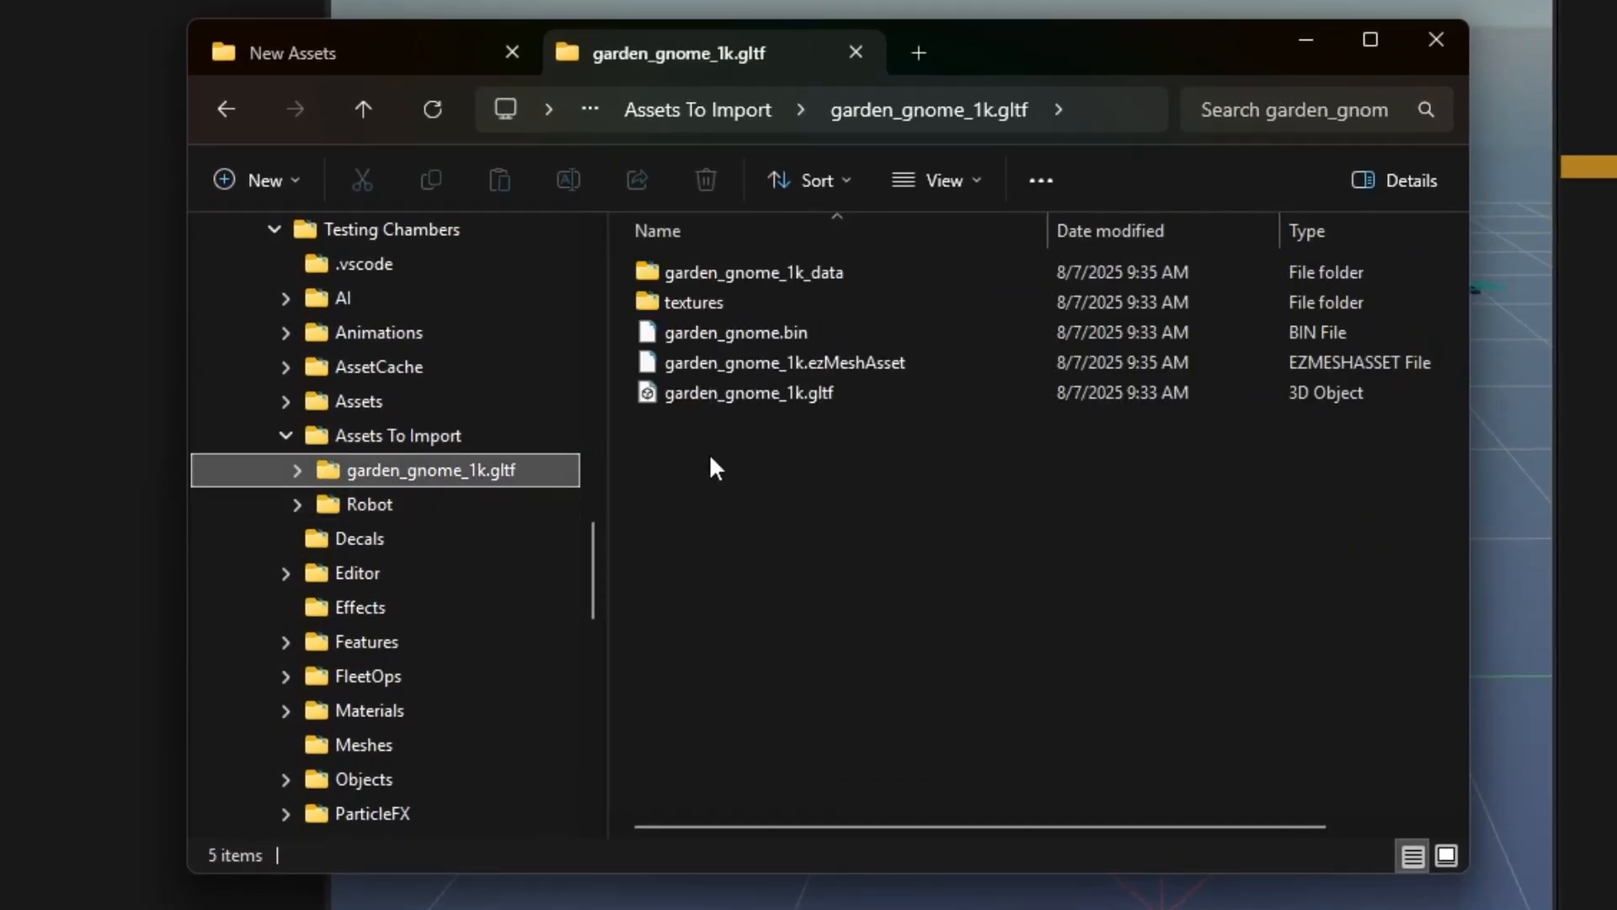
left_click(815, 398)
key("F2")
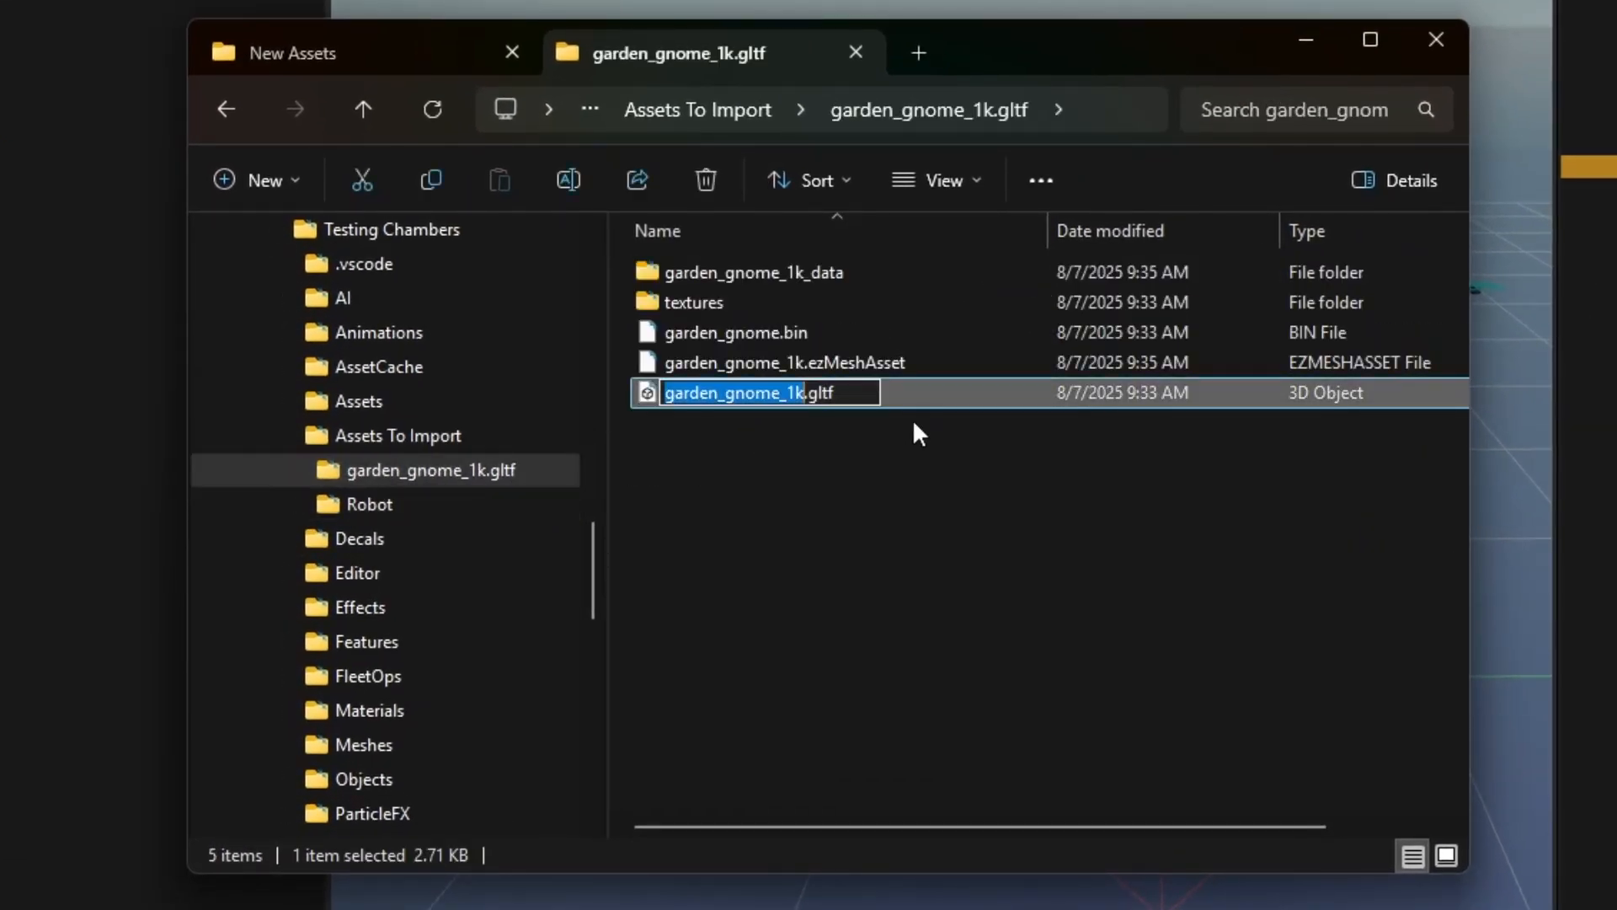
key("Left")
key("End")
key("Left")
key("Left")
key("Left")
key("Left")
key("Left")
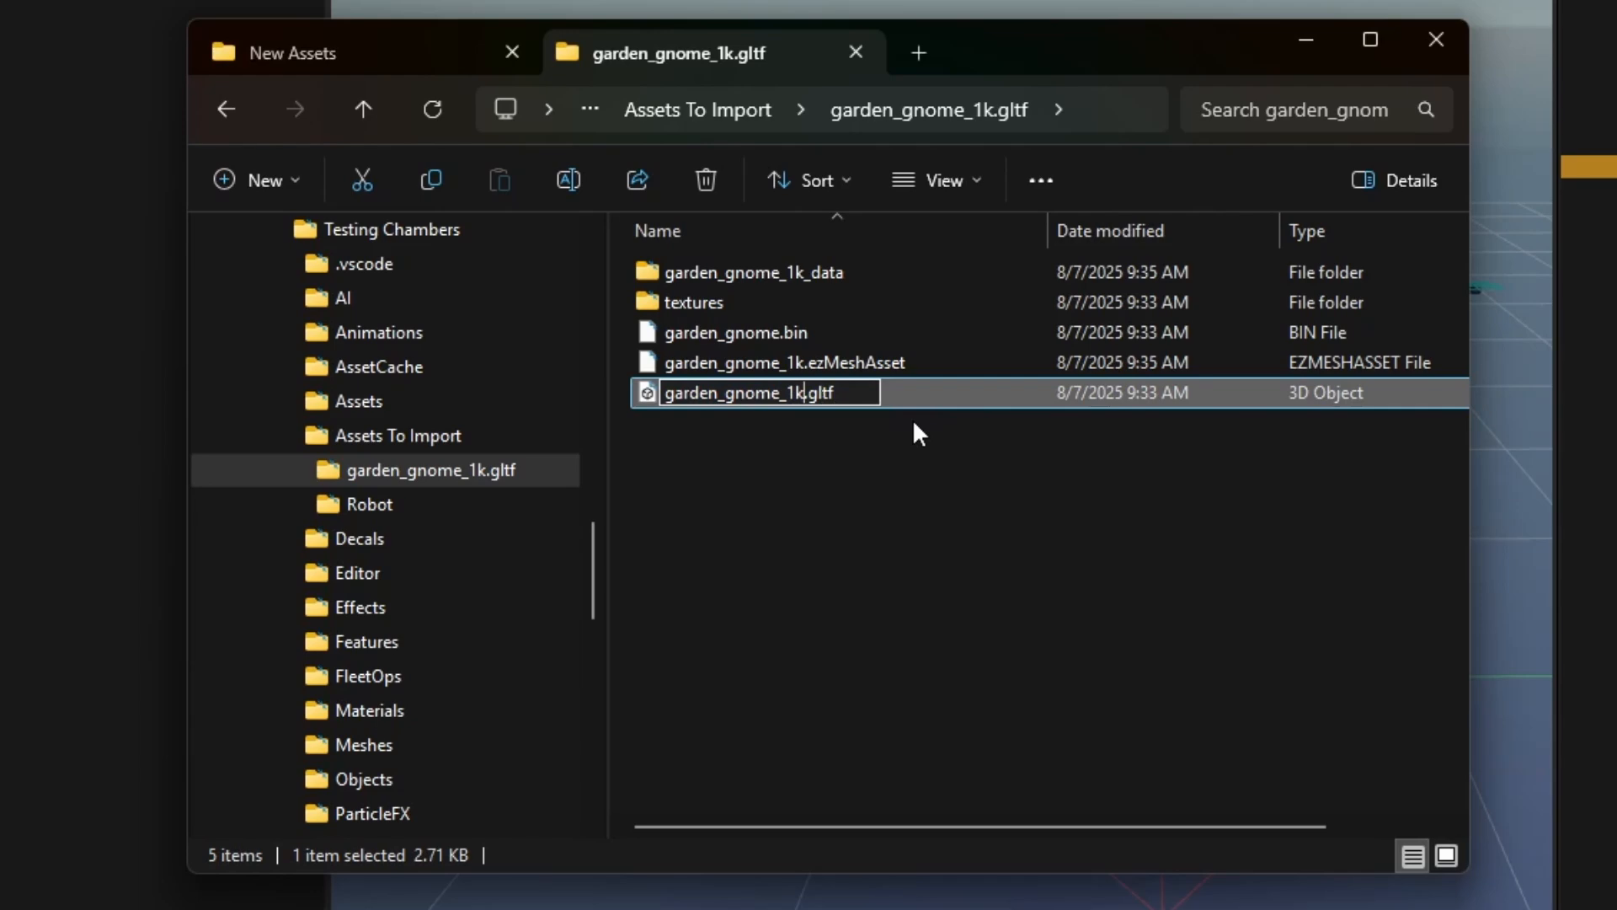
key("BackSpace")
key("BackSpace")
key("BackSpace")
key("Return")
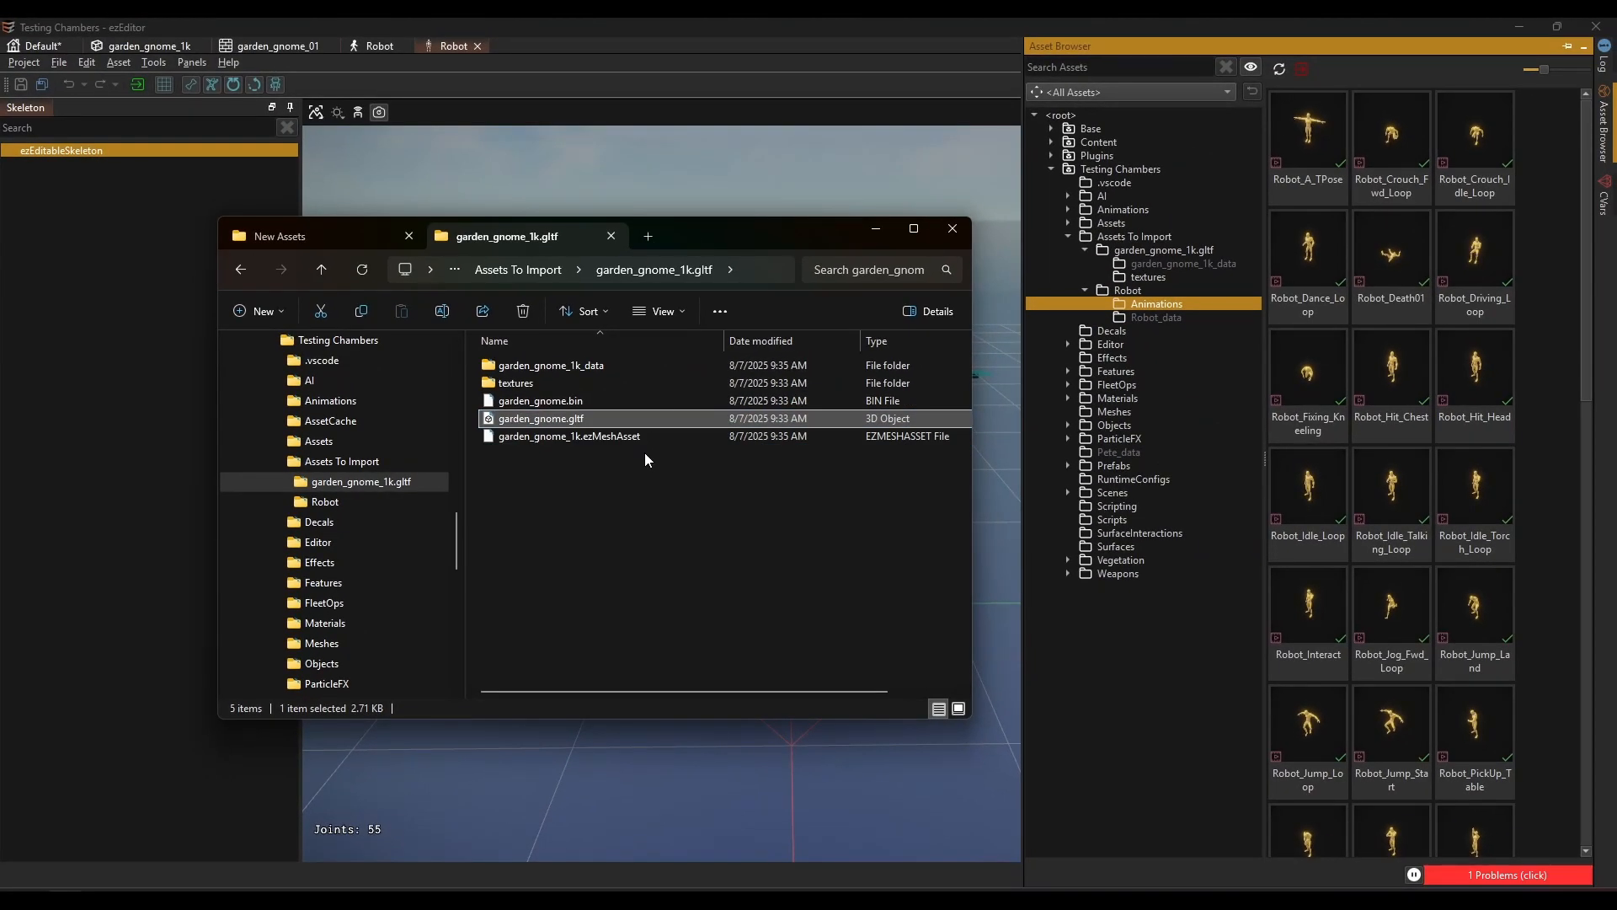
Switch to ezEditor and open the garden_gnome_1k mesh from the Asset Curator's transform issues
left_click(1541, 876)
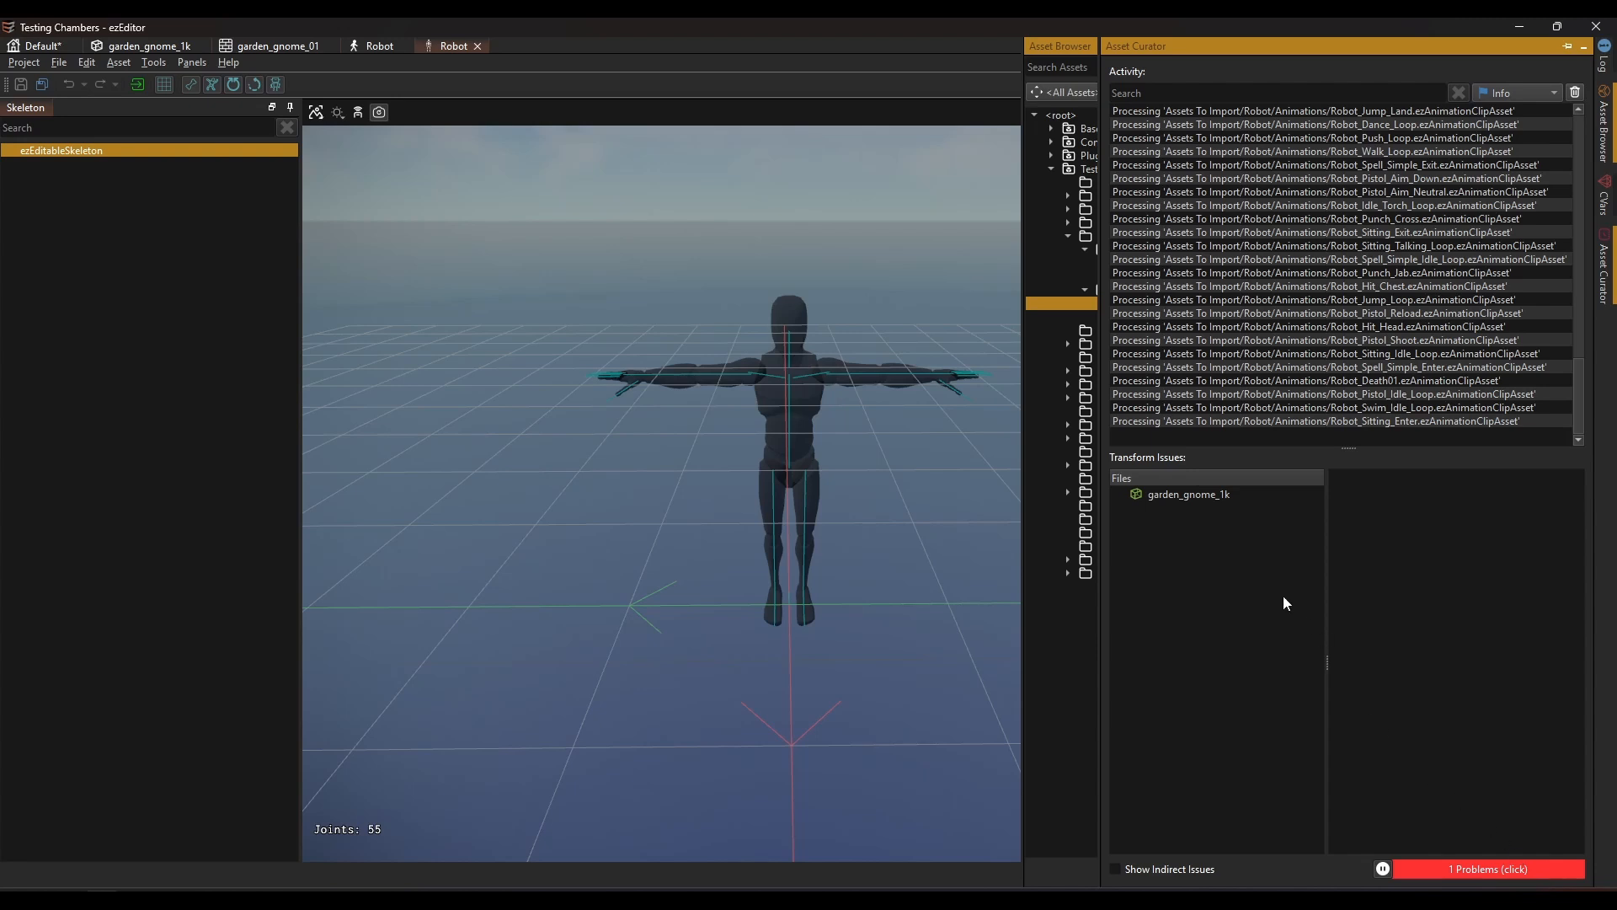
left_click(1211, 496)
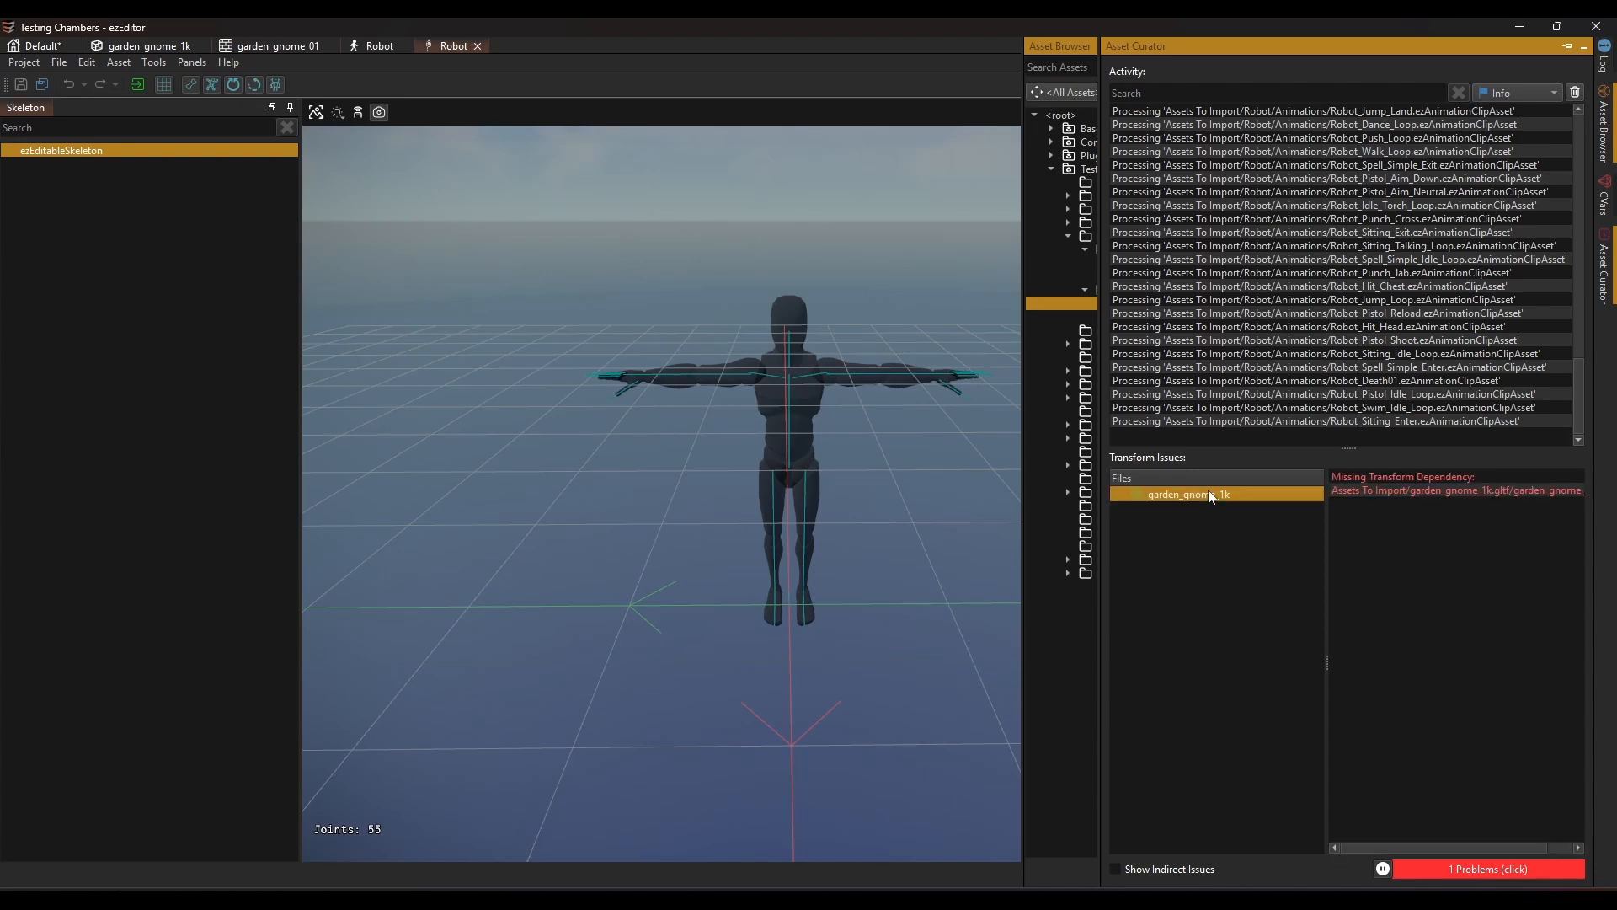
double_click(1210, 496)
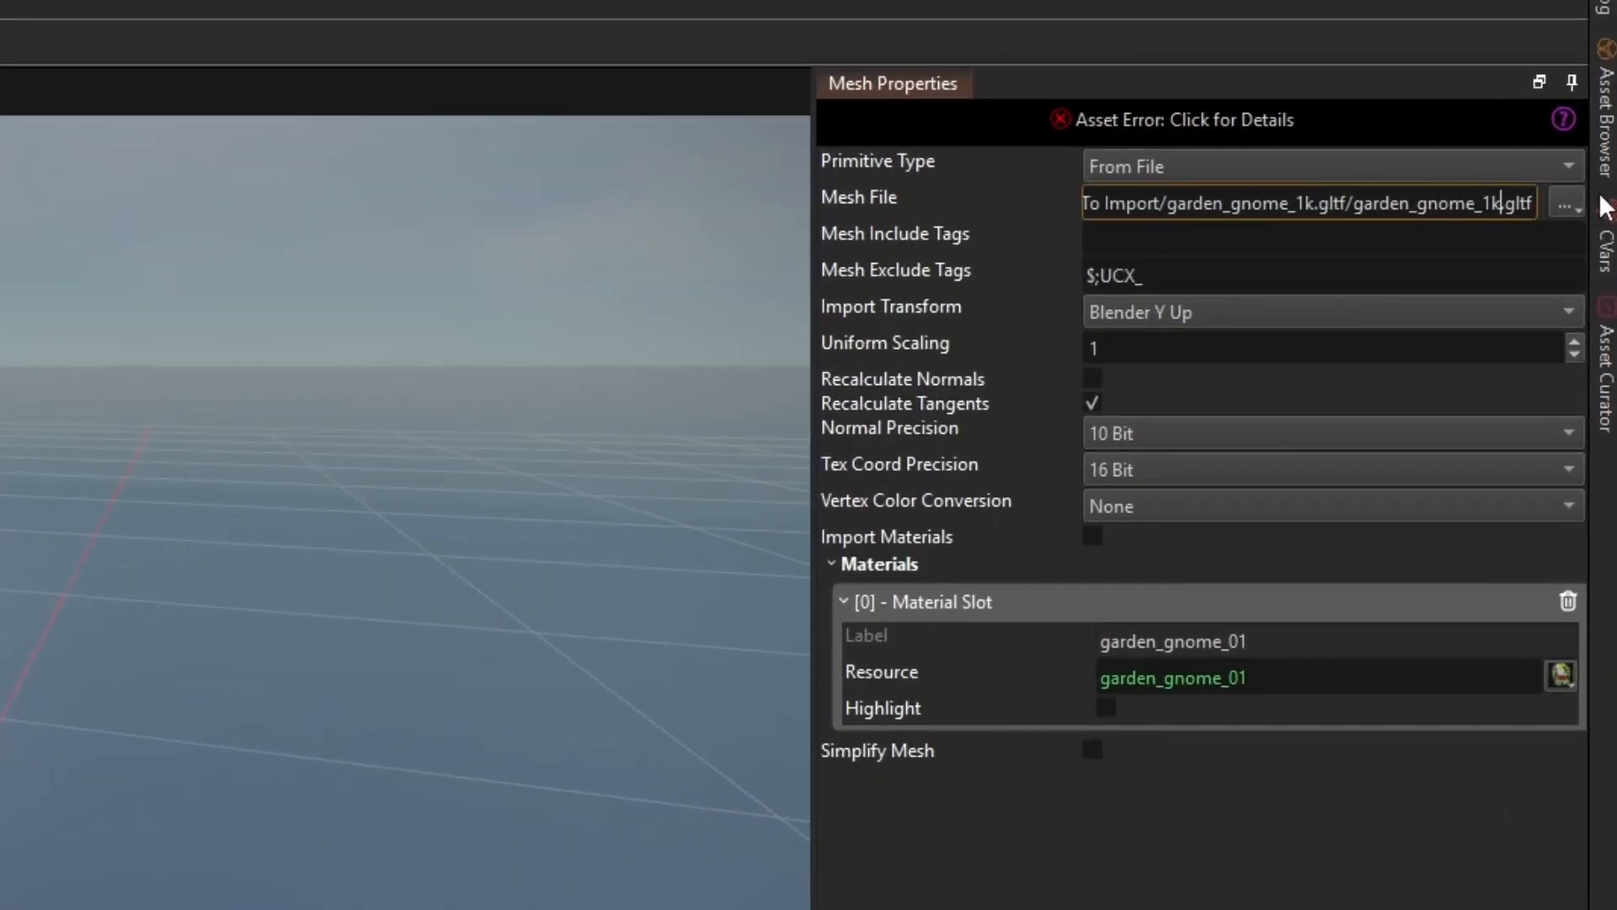
Change the mesh file name in the Mesh File path to garden_gnome.gltf, save the asset, and show the asset browser again
key("BackSpace")
key("BackSpace")
key("BackSpace")
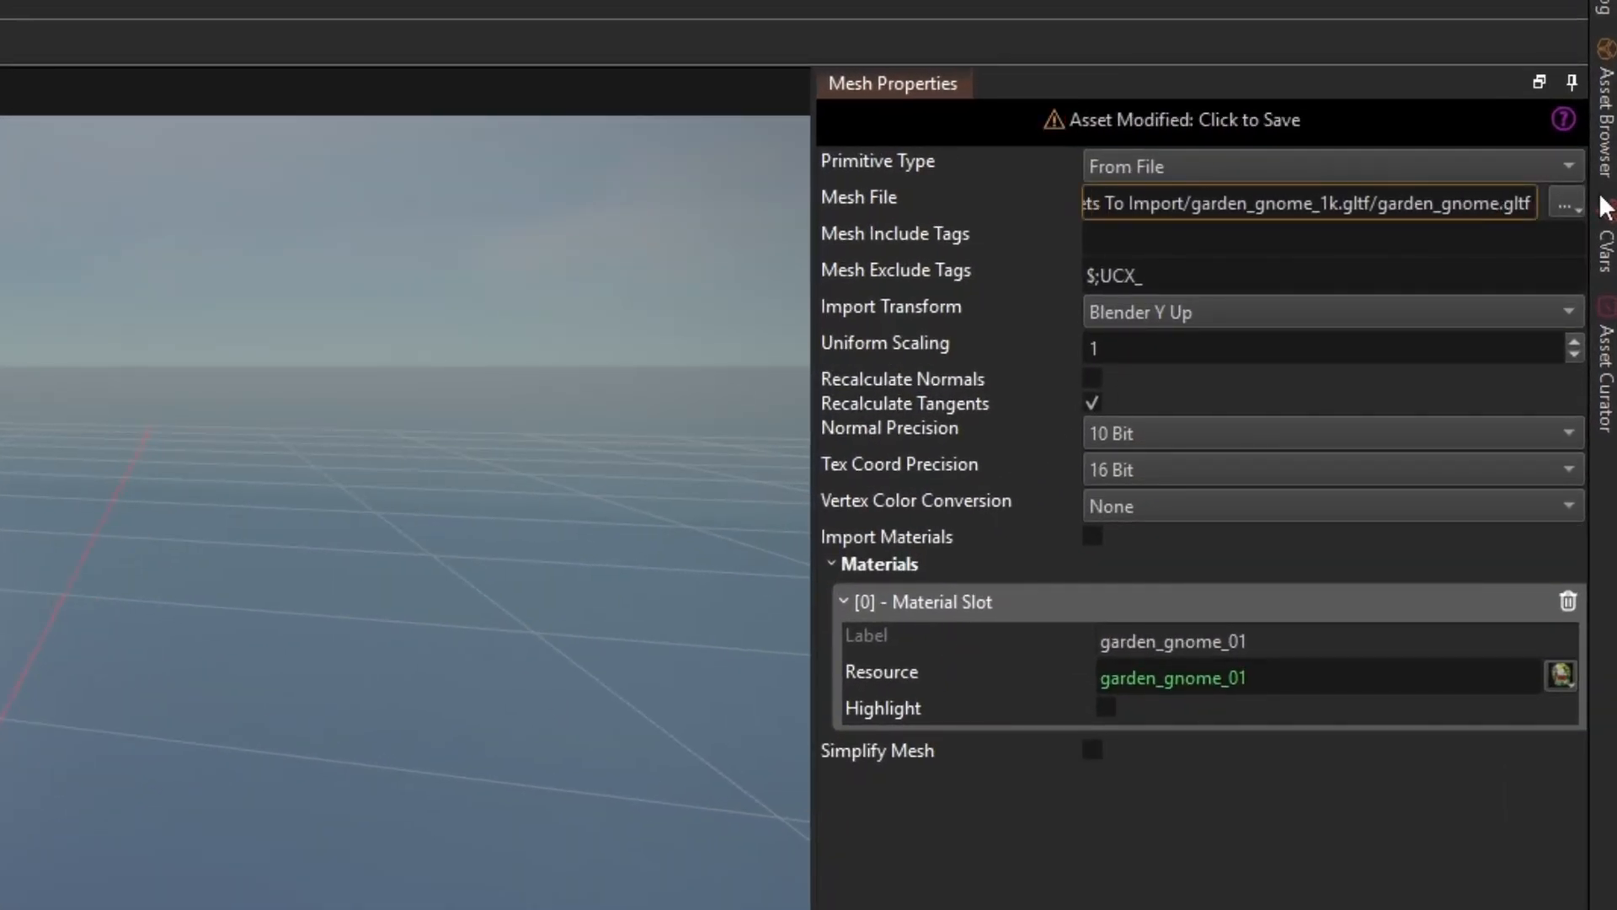
left_click(1261, 109)
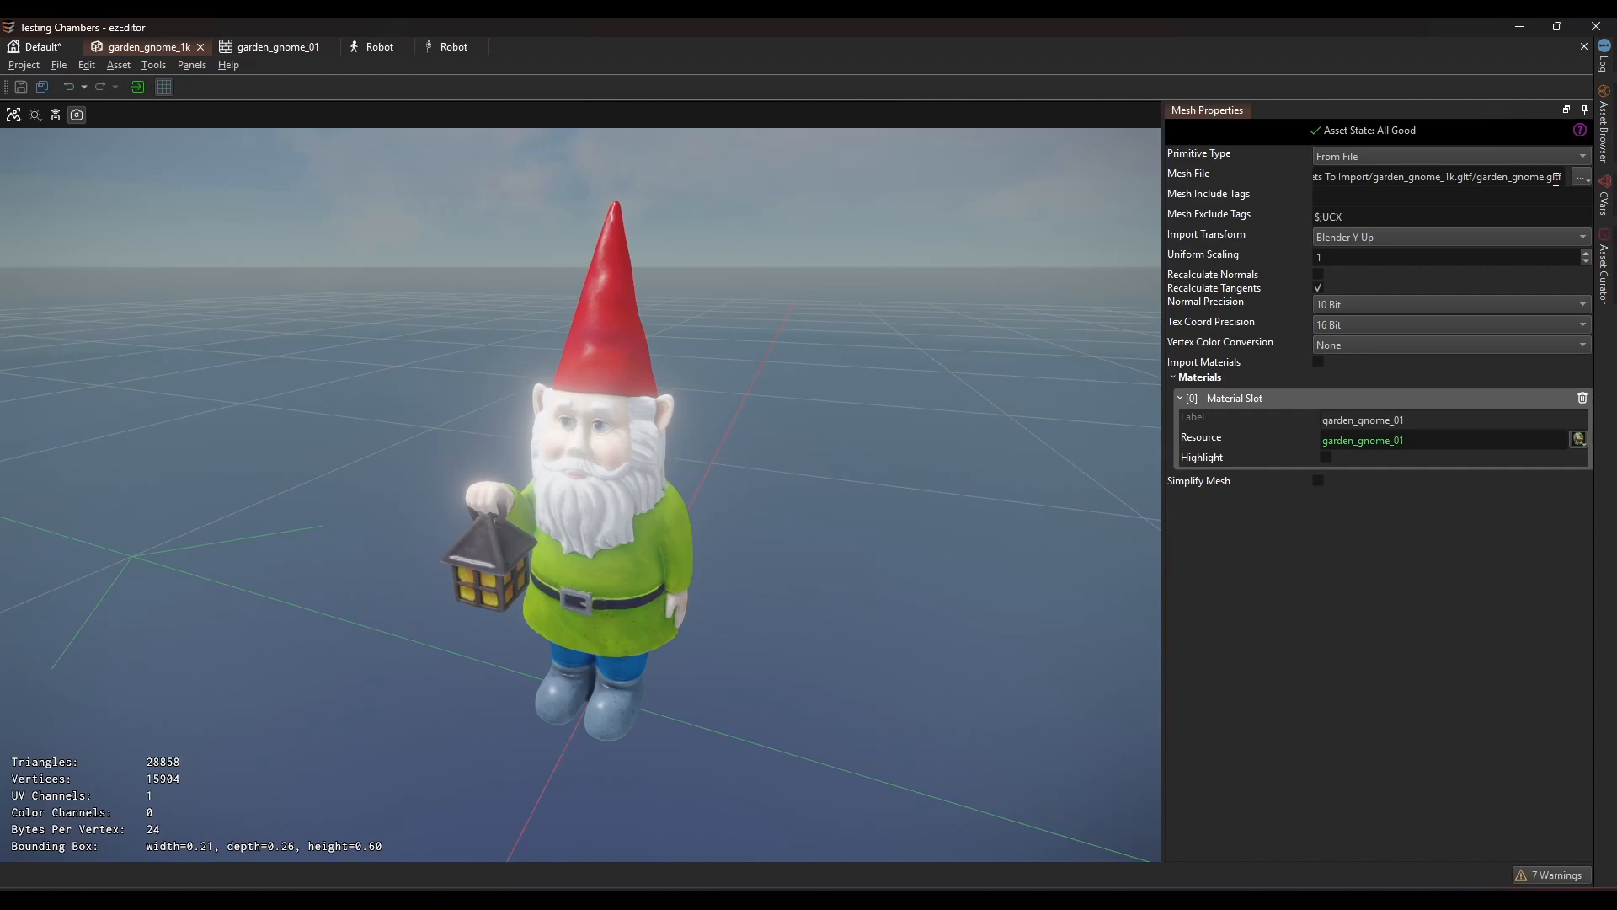
left_click(1604, 122)
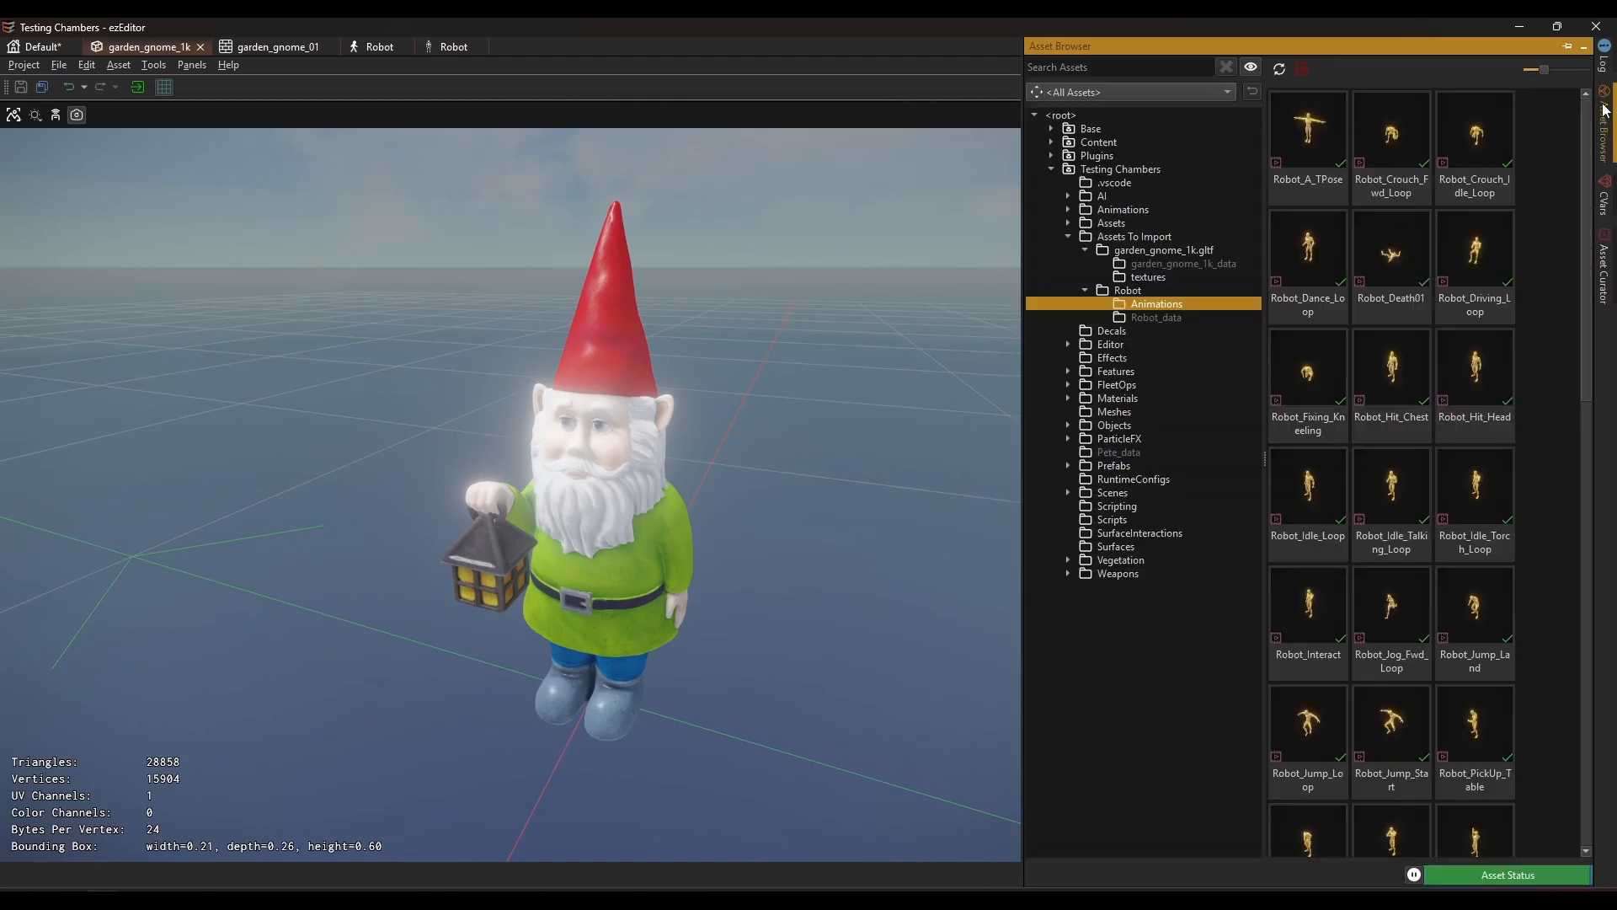